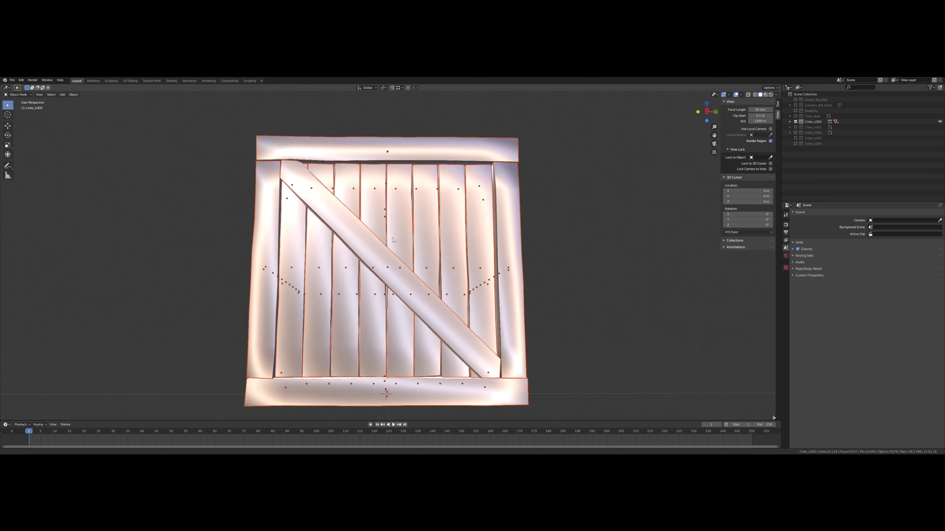
# Examine the wooden crate's planks and diagonal braces from the front, side and top
pyautogui.click(357, 268)
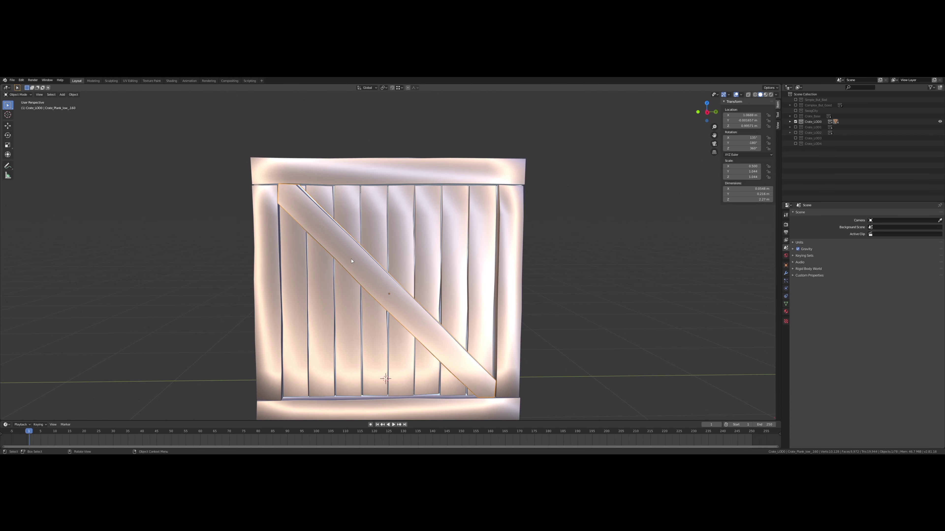
pyautogui.moveTo(352, 261); pyautogui.dragTo(391, 271, button='middle')
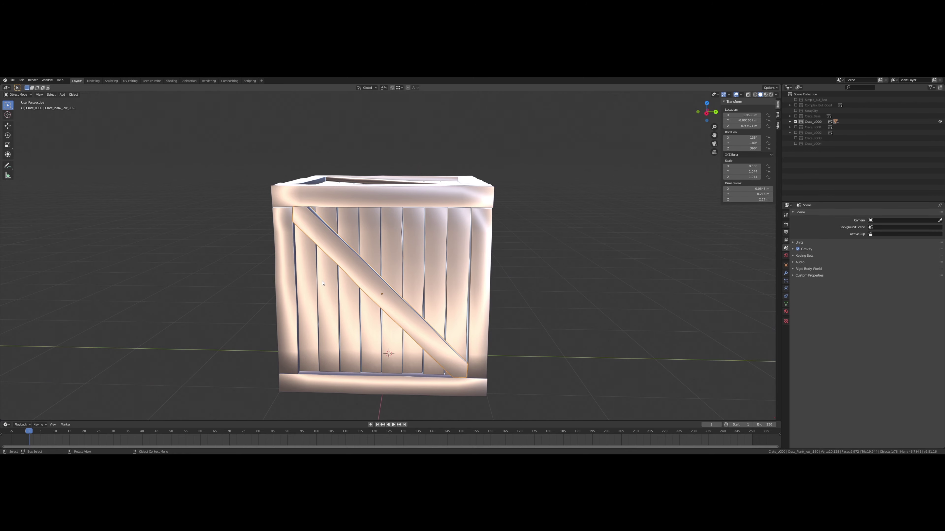
pyautogui.moveTo(321, 285); pyautogui.dragTo(352, 300, button='middle')
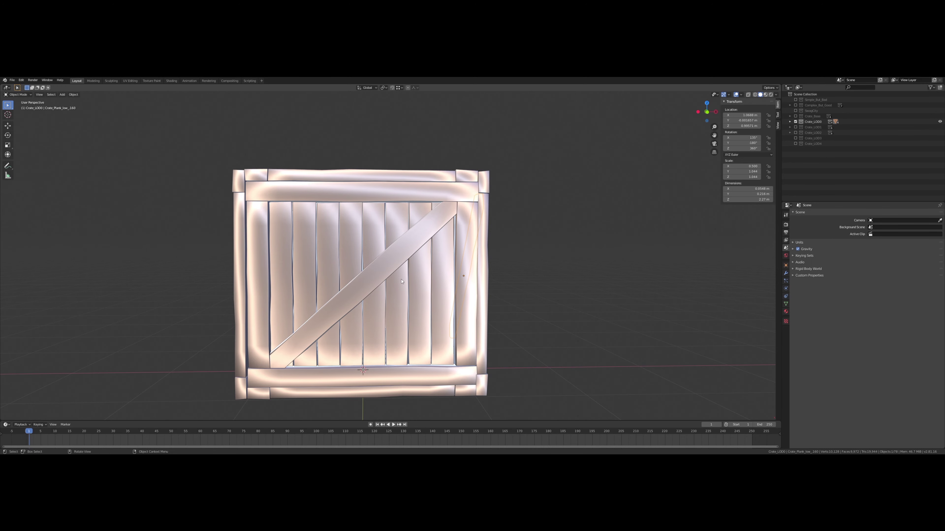
pyautogui.moveTo(402, 269); pyautogui.dragTo(422, 240, button='middle')
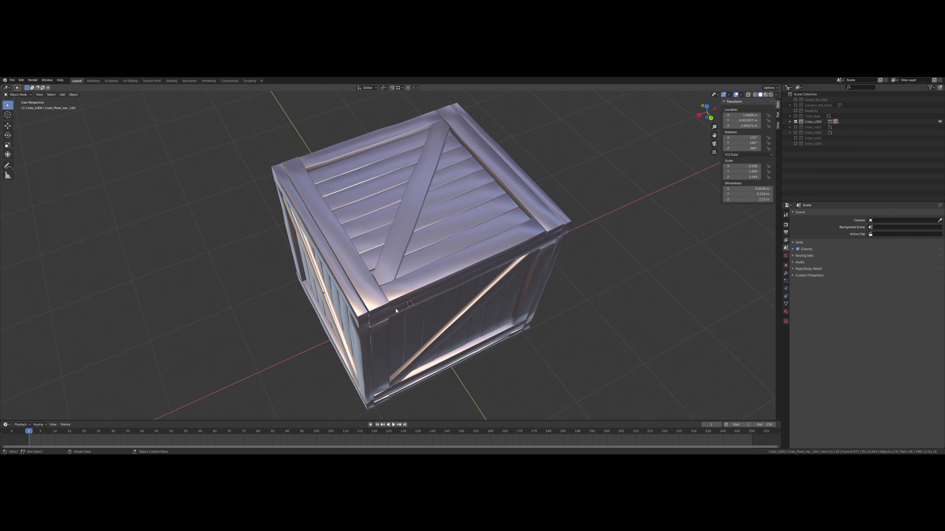
pyautogui.moveTo(396, 311); pyautogui.dragTo(354, 313, button='middle')
pyautogui.moveTo(382, 259); pyautogui.dragTo(419, 211, button='middle')
pyautogui.scroll(3, 387, 224)
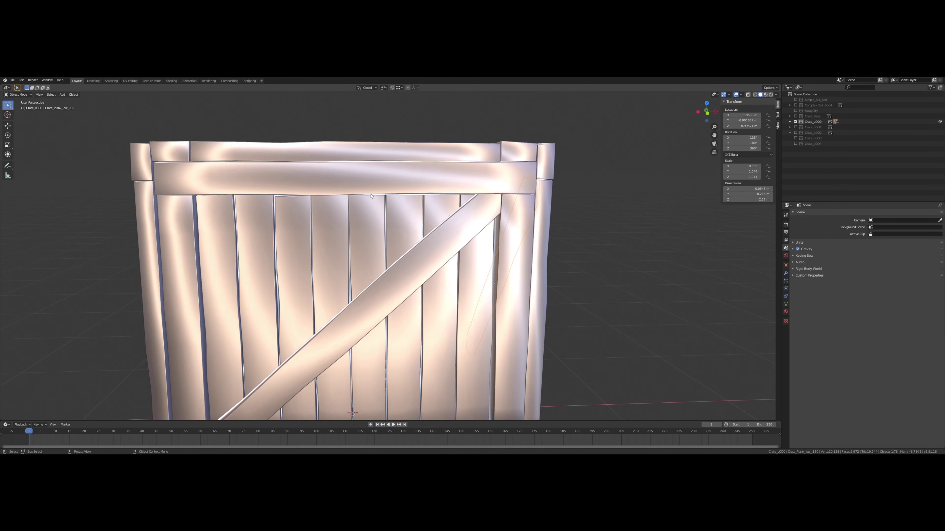
pyautogui.moveTo(238, 223); pyautogui.dragTo(193, 198, button='middle')
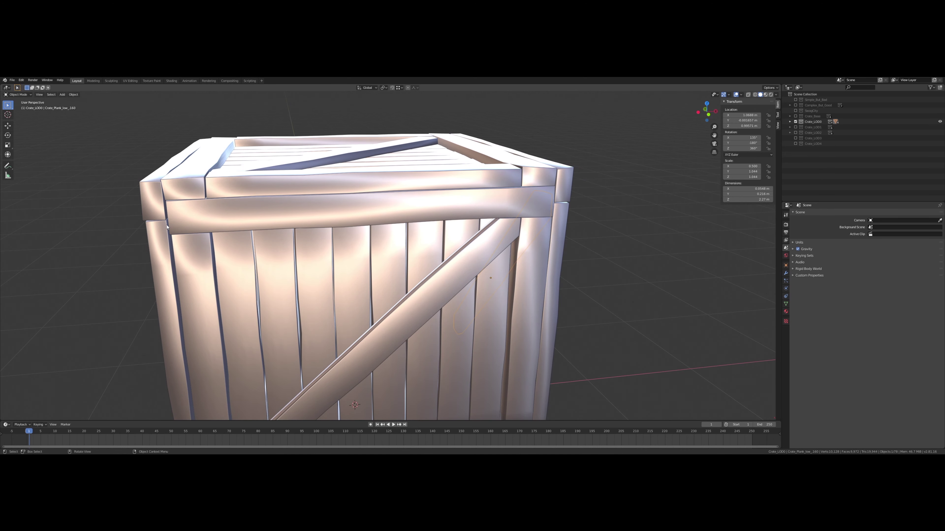
pyautogui.moveTo(251, 273); pyautogui.dragTo(418, 264, button='middle')
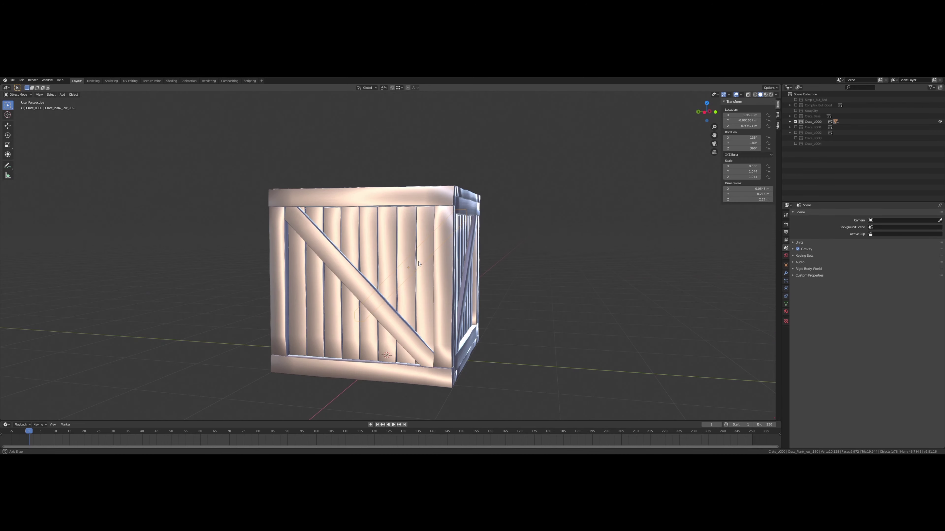
pyautogui.moveTo(397, 294); pyautogui.dragTo(409, 294, button='middle')
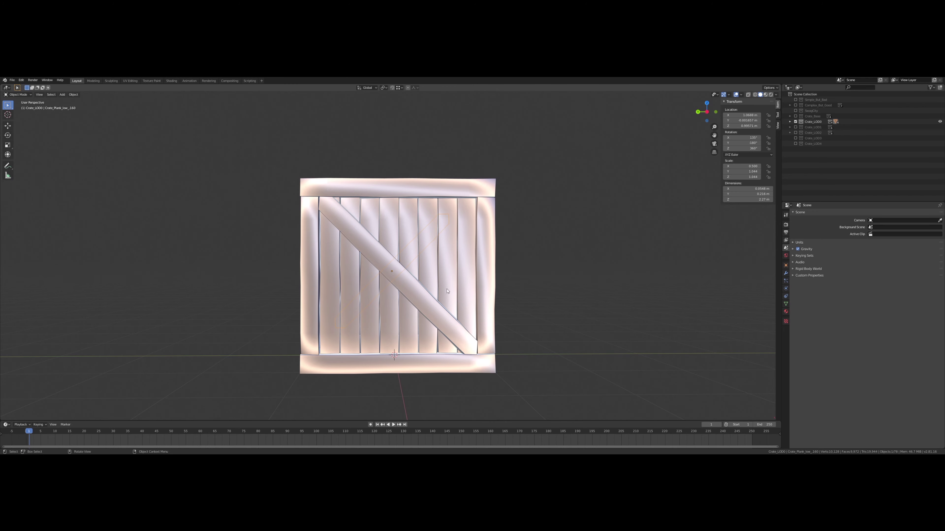
pyautogui.moveTo(405, 323); pyautogui.dragTo(392, 339, button='middle')
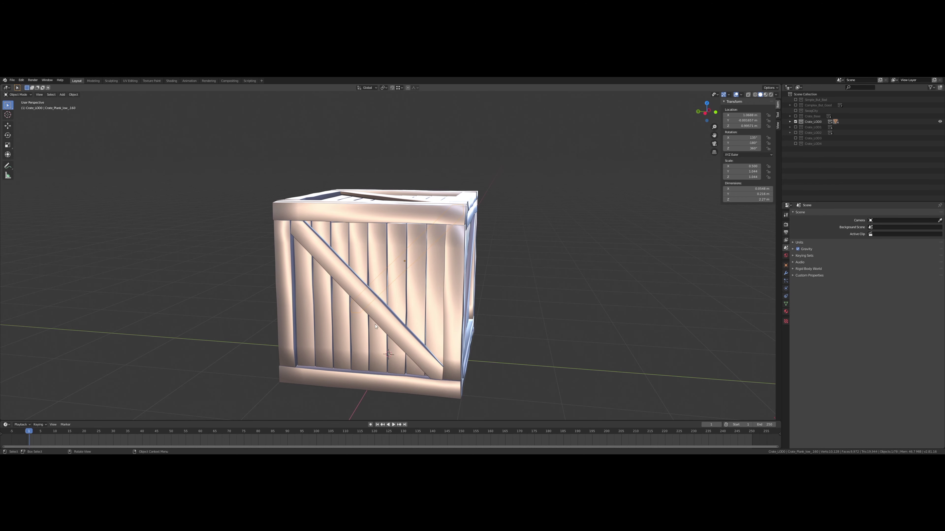
pyautogui.moveTo(359, 318); pyautogui.dragTo(387, 323, button='middle')
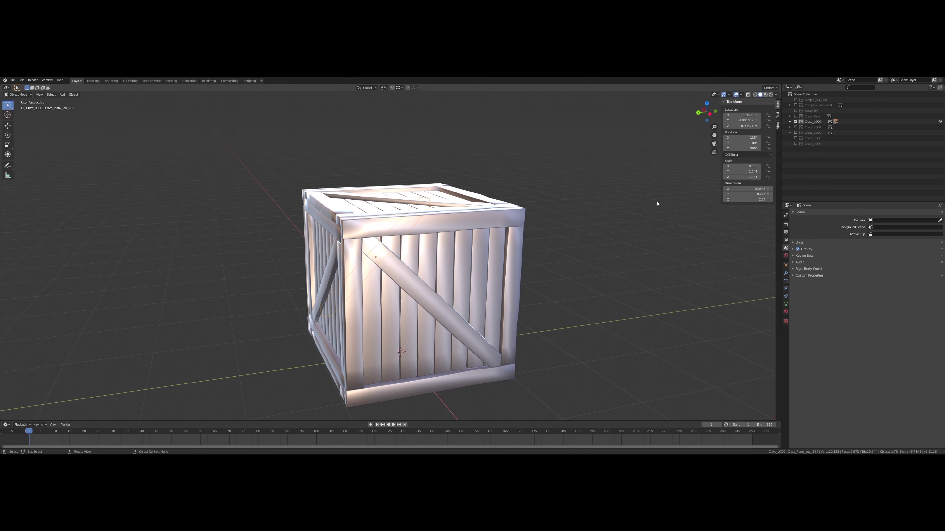
pyautogui.moveTo(618, 173); pyautogui.dragTo(684, 126, button='middle')
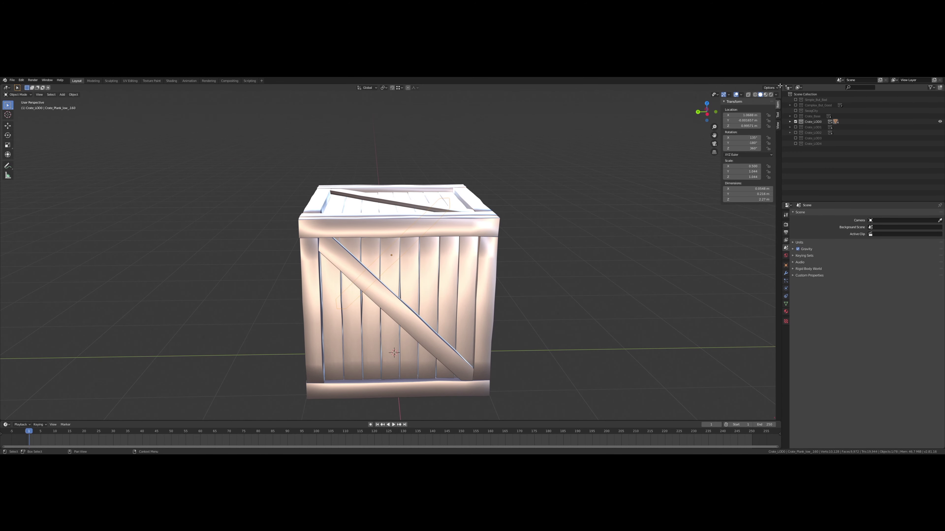
# Split off a second editor area beside the 3D view and turn it into a UV Editor
pyautogui.moveTo(778, 87)
pyautogui.mouseDown()
pyautogui.moveTo(779, 103)
pyautogui.moveTo(779, 94)
pyautogui.mouseUp()
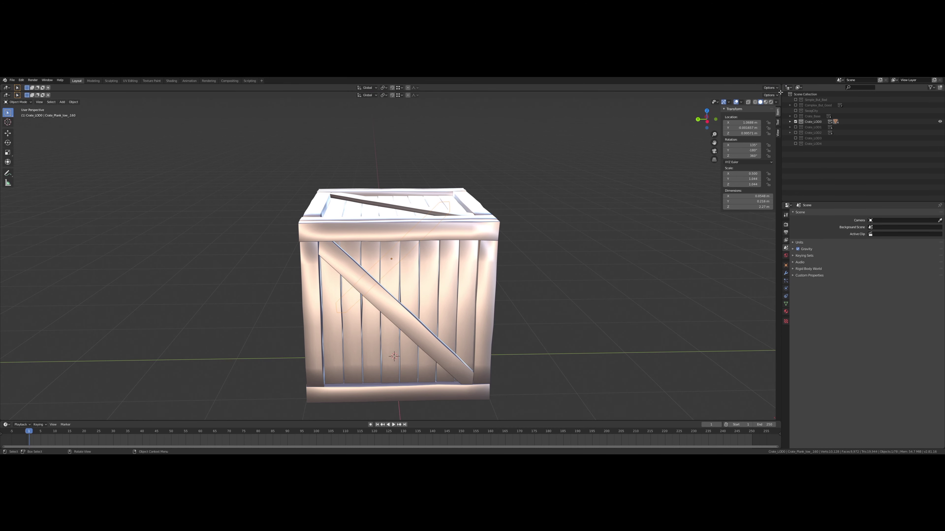
pyautogui.moveTo(780, 92); pyautogui.dragTo(599, 112)
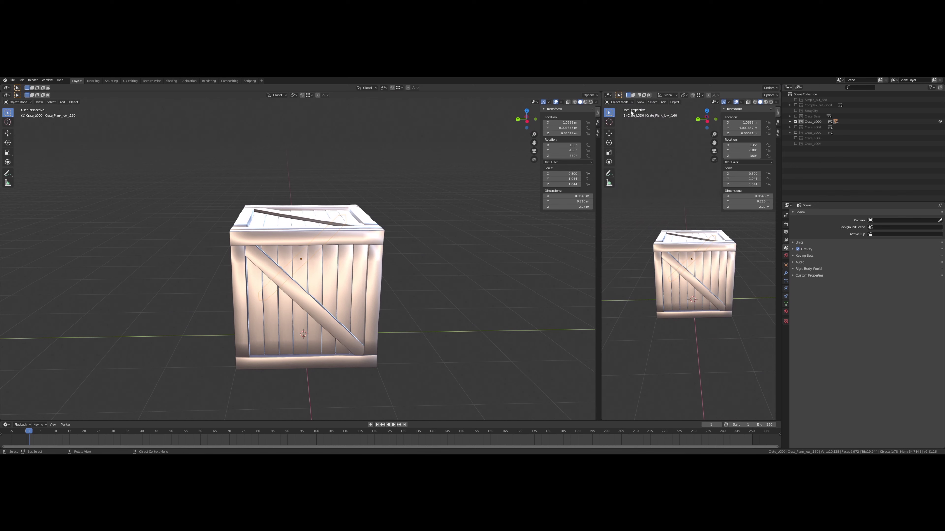
pyautogui.click(608, 95)
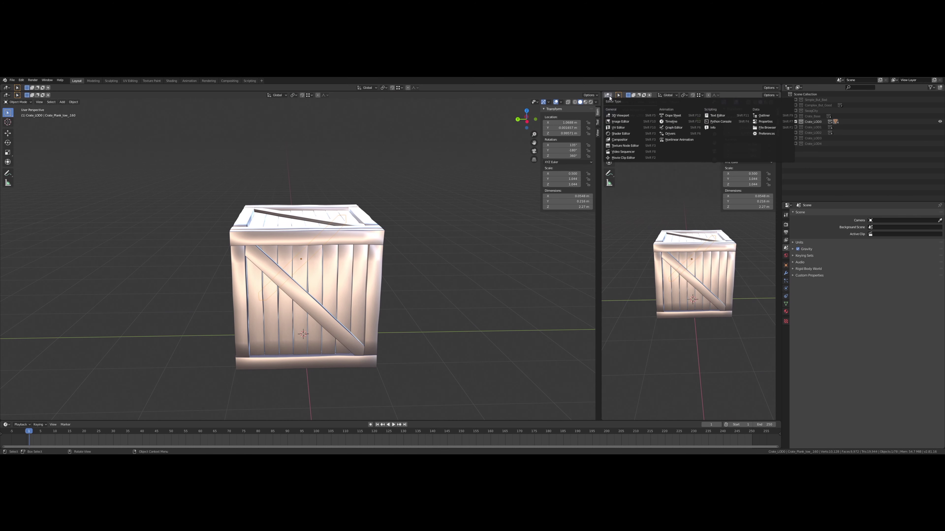
pyautogui.click(625, 124)
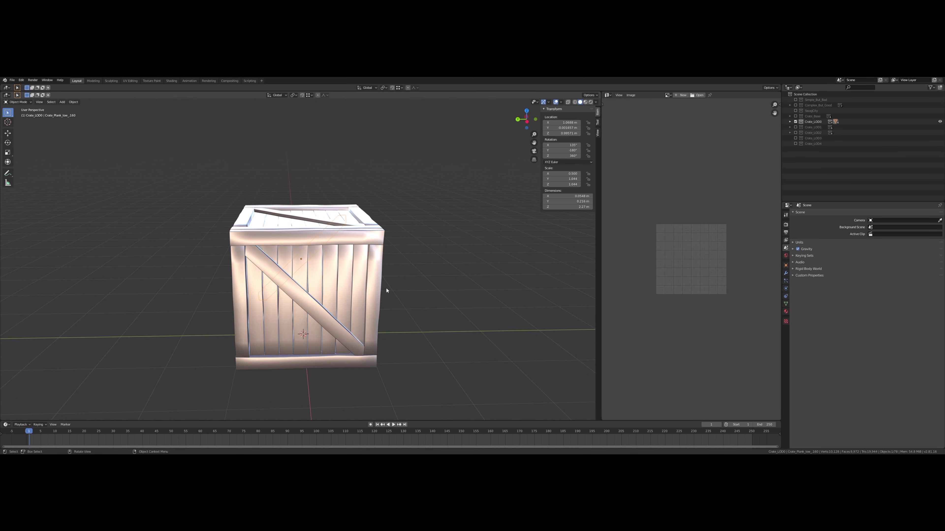
# Select all crate planks and enter Edit Mode on them to inspect their combined UV layout up close
pyautogui.press('a')
pyautogui.press('Tab')
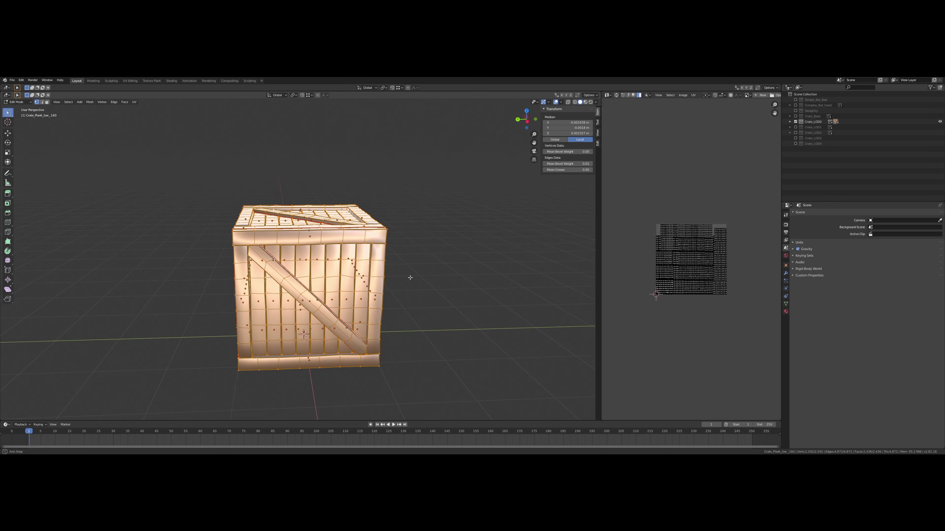
pyautogui.moveTo(409, 276); pyautogui.dragTo(421, 278, button='middle')
pyautogui.scroll(6, 694, 276)
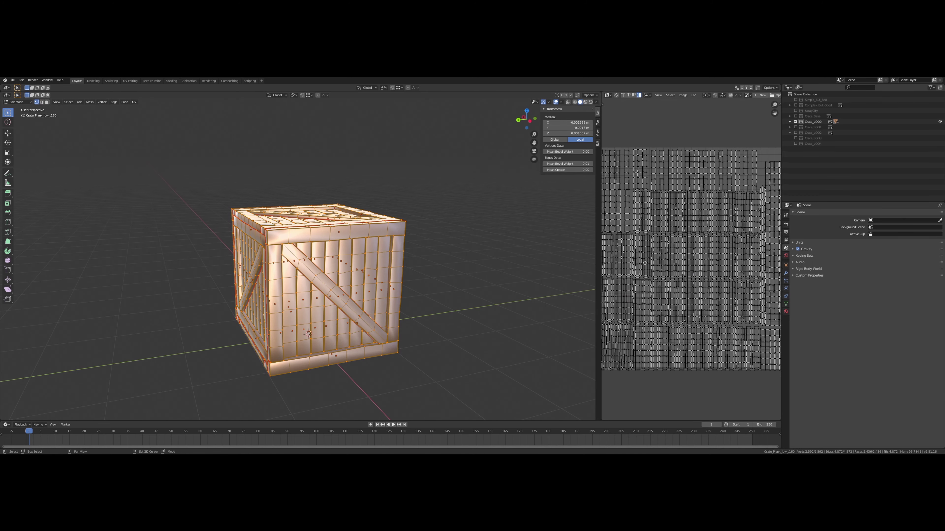
pyautogui.scroll(3, 666, 272)
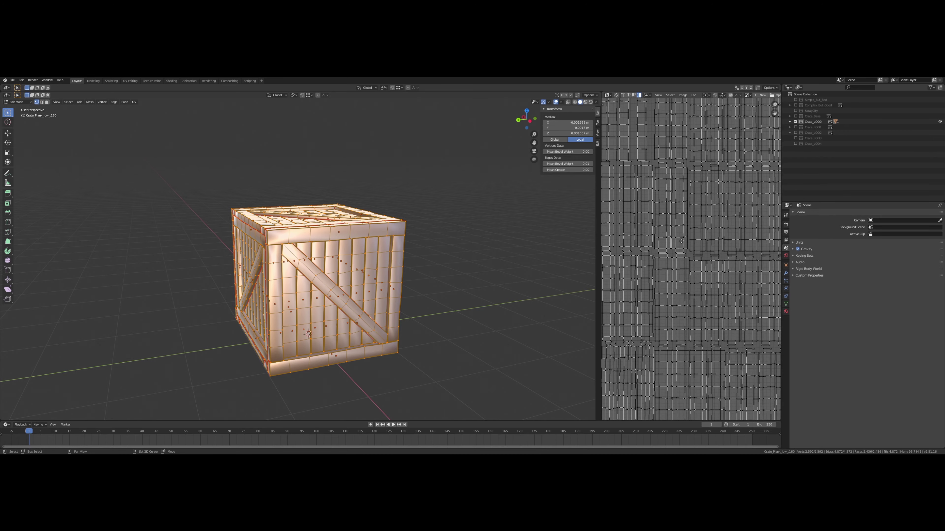
pyautogui.scroll(-3, 675, 250)
pyautogui.scroll(3, 664, 249)
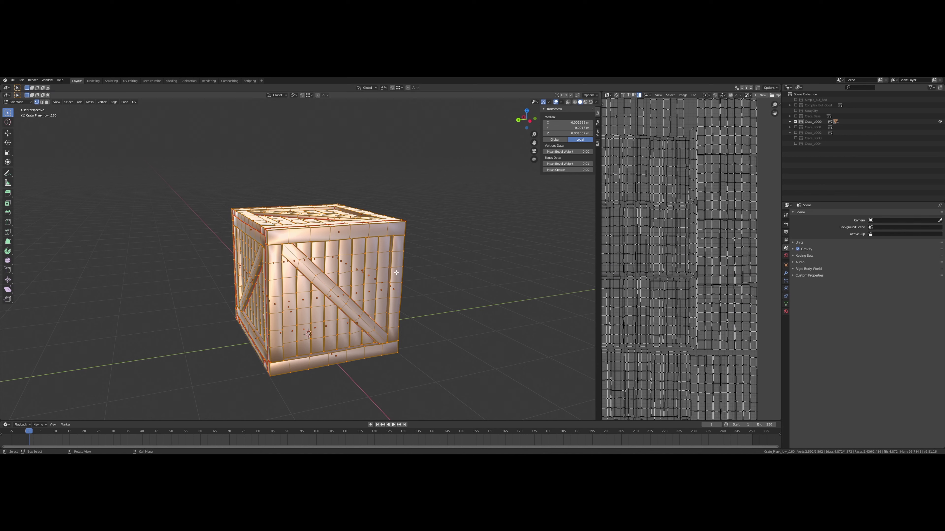
# Unwrap all crate planks with the standard Unwrap operation, repeat it, and expand its settings
pyautogui.press('u')
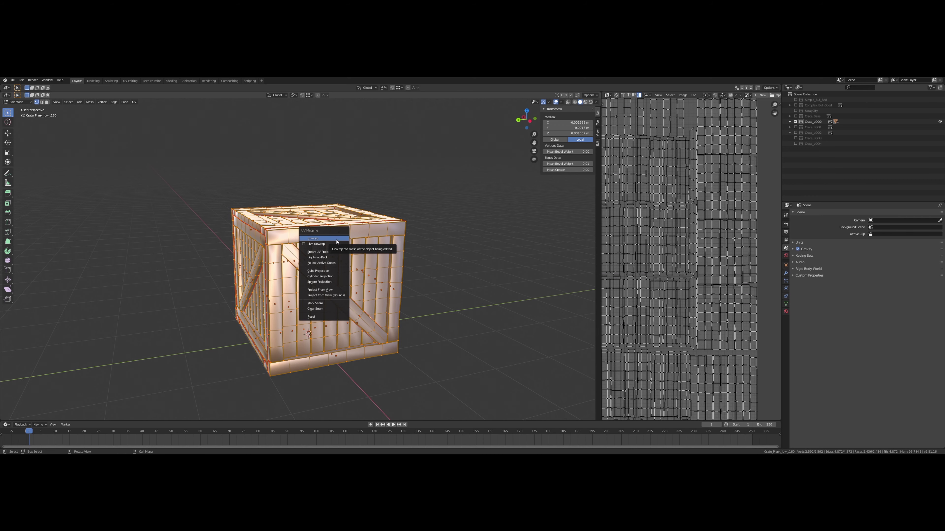
pyautogui.click(336, 242)
pyautogui.moveTo(336, 242); pyautogui.dragTo(434, 259, button='middle')
pyautogui.scroll(-3, 676, 239)
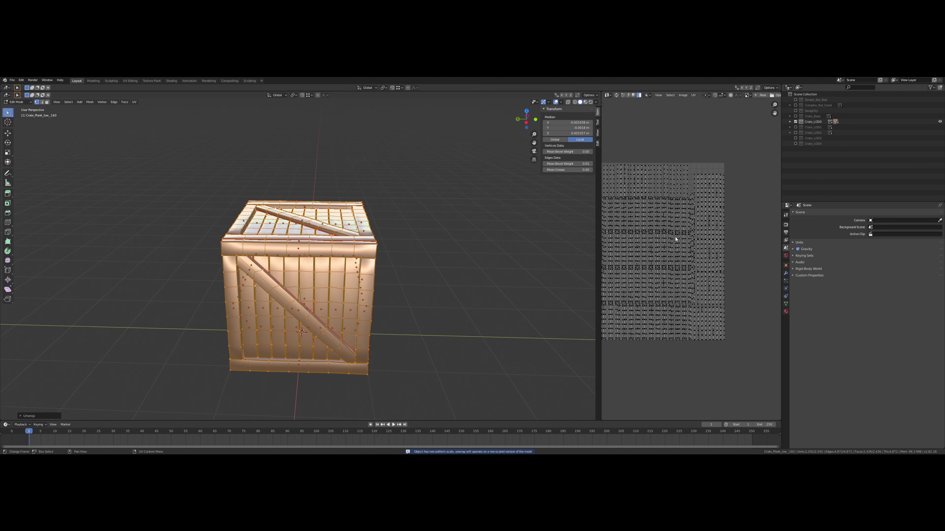
pyautogui.moveTo(655, 243); pyautogui.dragTo(676, 268, button='middle')
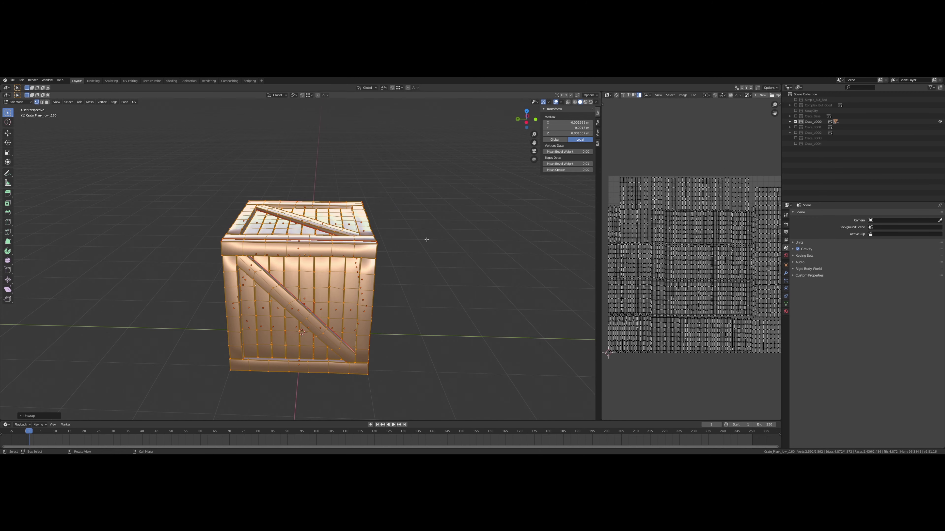
pyautogui.press('u')
pyautogui.click(366, 253)
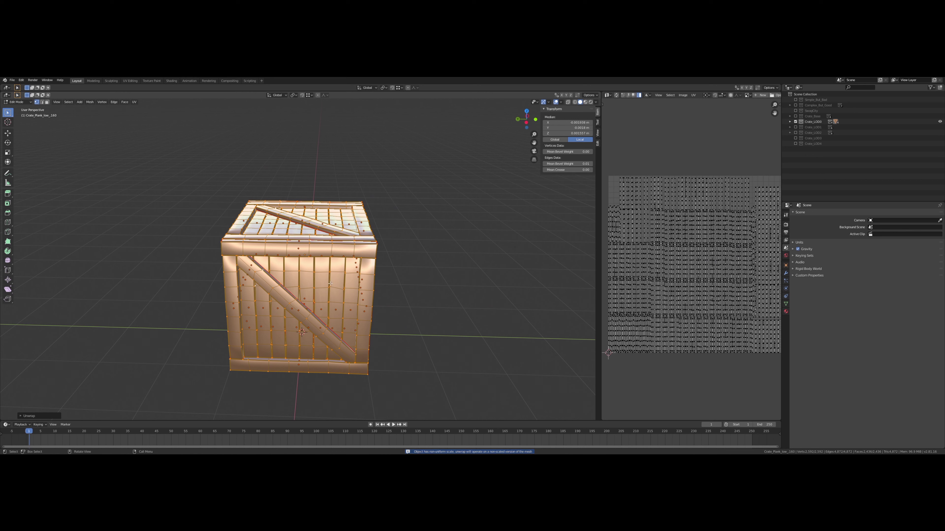
pyautogui.click(21, 416)
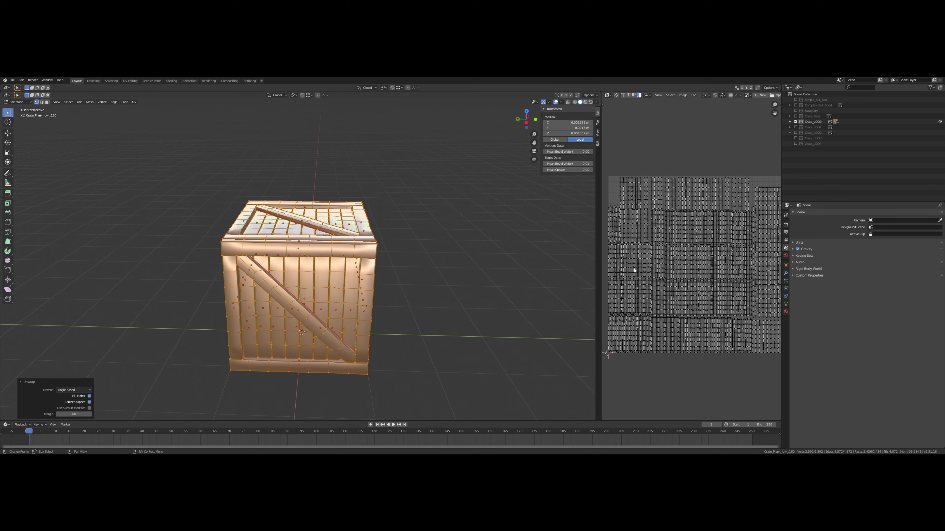
# Examine the packing and spacing of the unwrapped plank islands across the whole UV layout
pyautogui.scroll(5, 719, 262)
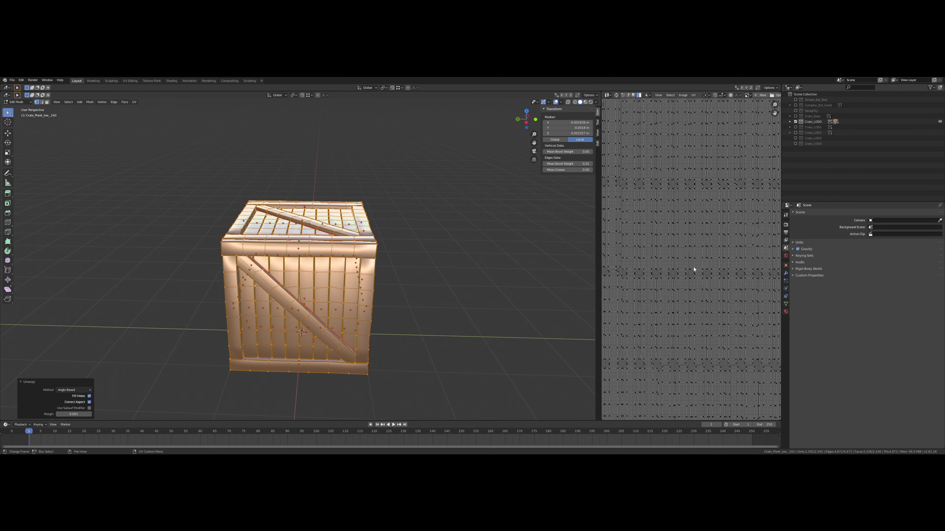
pyautogui.scroll(-5, 686, 268)
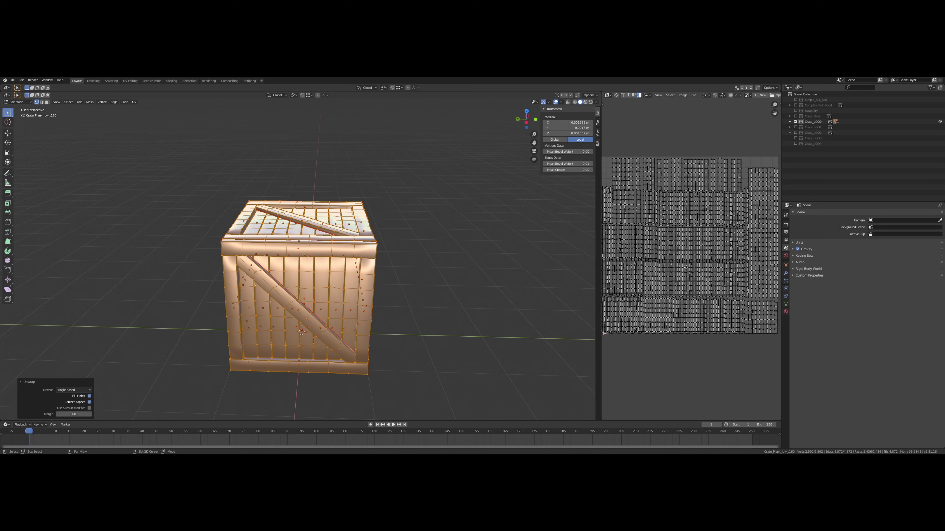
pyautogui.scroll(5, 694, 274)
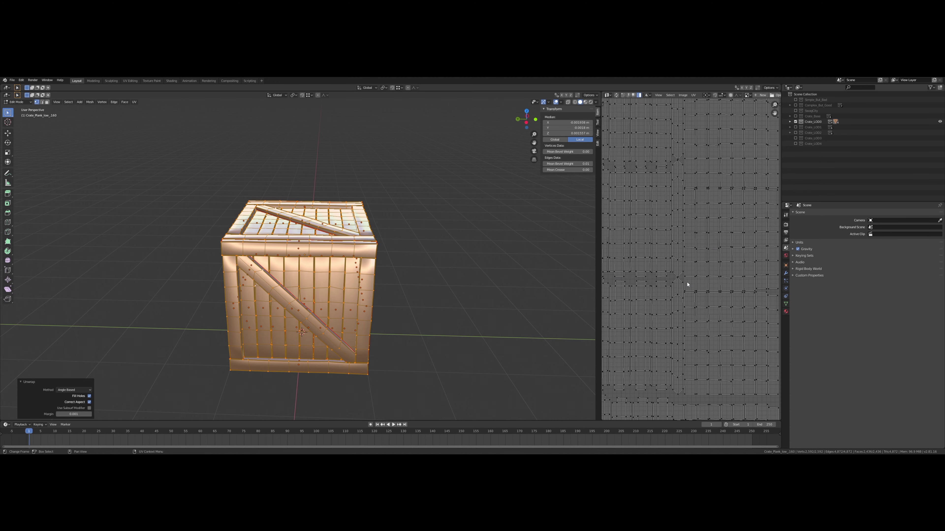
pyautogui.scroll(-3, 686, 283)
pyautogui.moveTo(678, 278); pyautogui.dragTo(713, 277, button='middle')
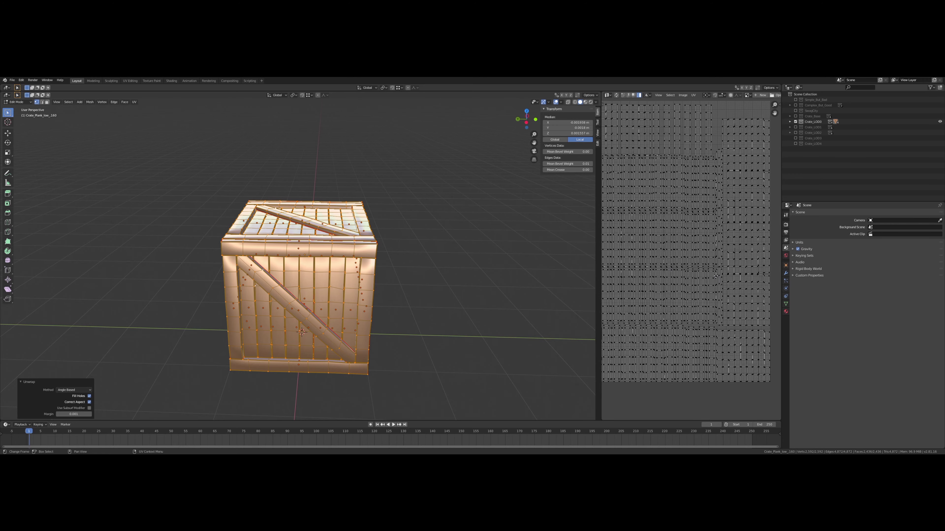
pyautogui.moveTo(648, 272); pyautogui.dragTo(716, 281, button='middle')
pyautogui.rightClick(717, 281)
pyautogui.moveTo(633, 314); pyautogui.dragTo(673, 309, button='middle')
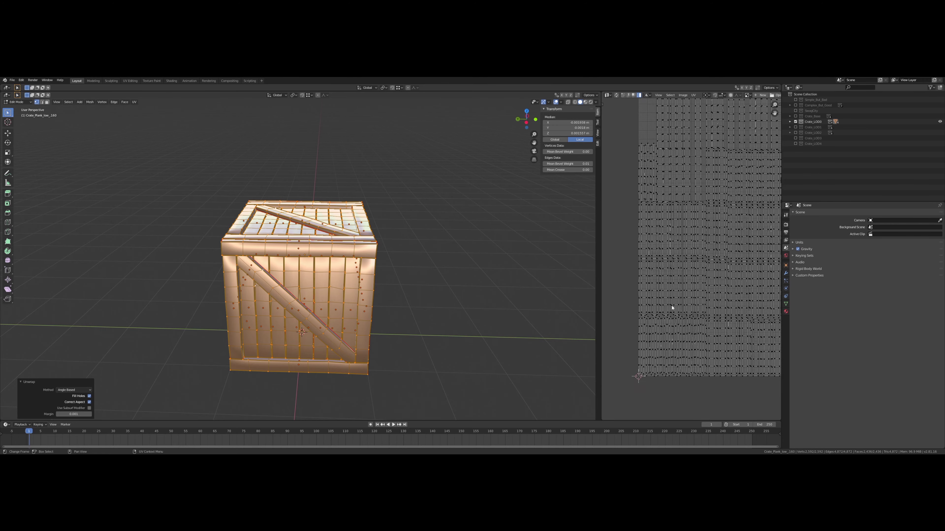
pyautogui.moveTo(693, 242); pyautogui.dragTo(700, 268, button='middle')
pyautogui.scroll(-1, 675, 272)
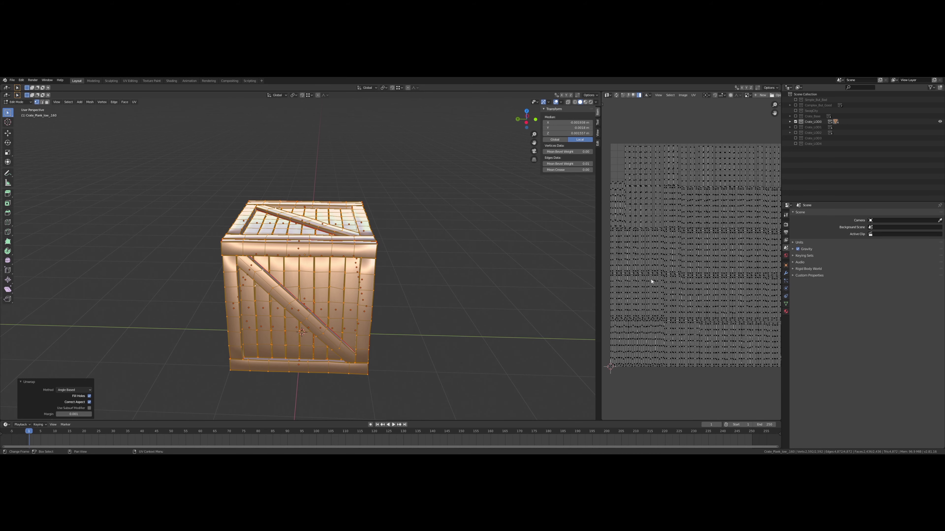
pyautogui.moveTo(693, 267); pyautogui.dragTo(679, 272, button='middle')
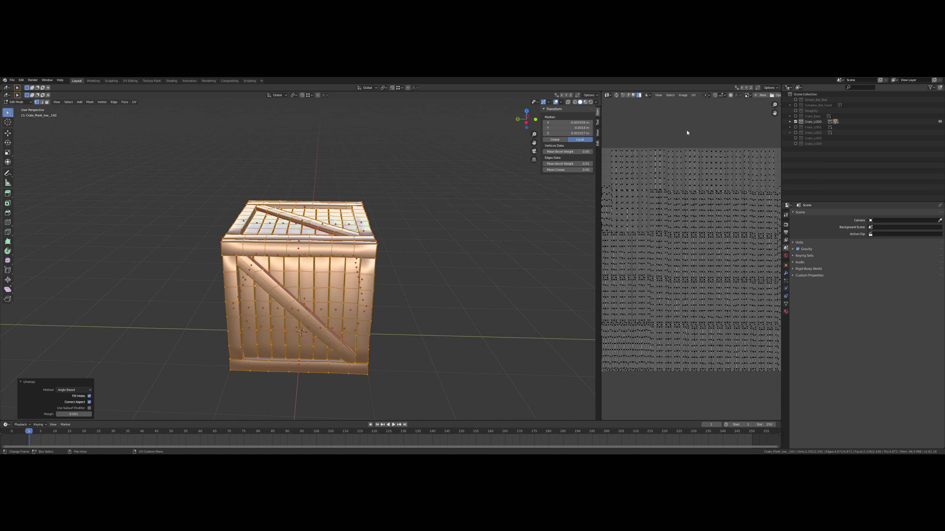
# List the planks in the Crate_LOD0 collection, deselect all mesh geometry and return to Object Mode
pyautogui.click(789, 122)
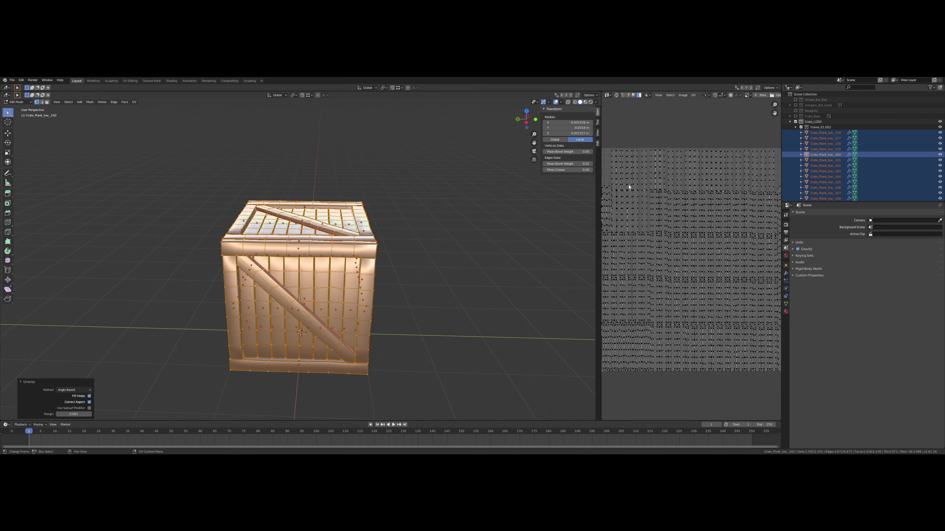
pyautogui.hotkey('alt', 'a')
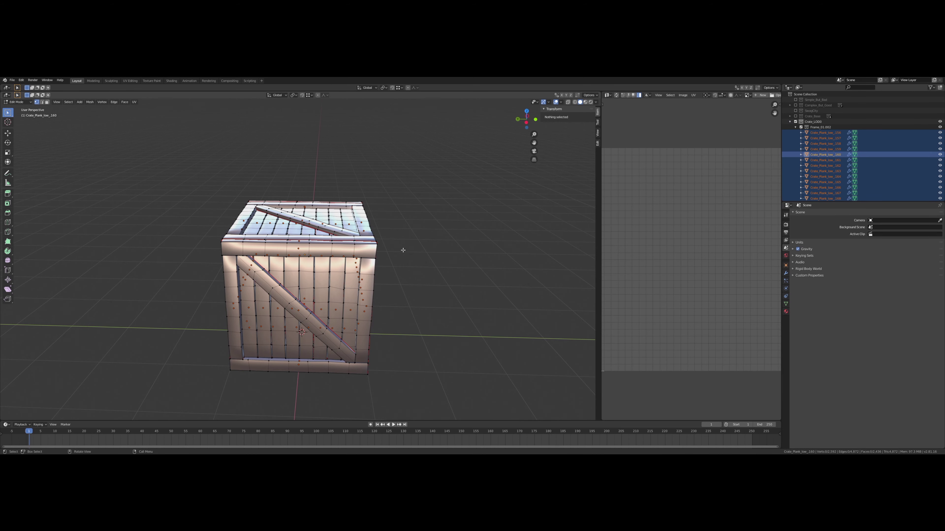
pyautogui.press('Tab')
pyautogui.moveTo(399, 250)
pyautogui.mouseDown(button='middle')
pyautogui.moveTo(431, 237)
pyautogui.moveTo(405, 241)
pyautogui.mouseUp(button='middle')
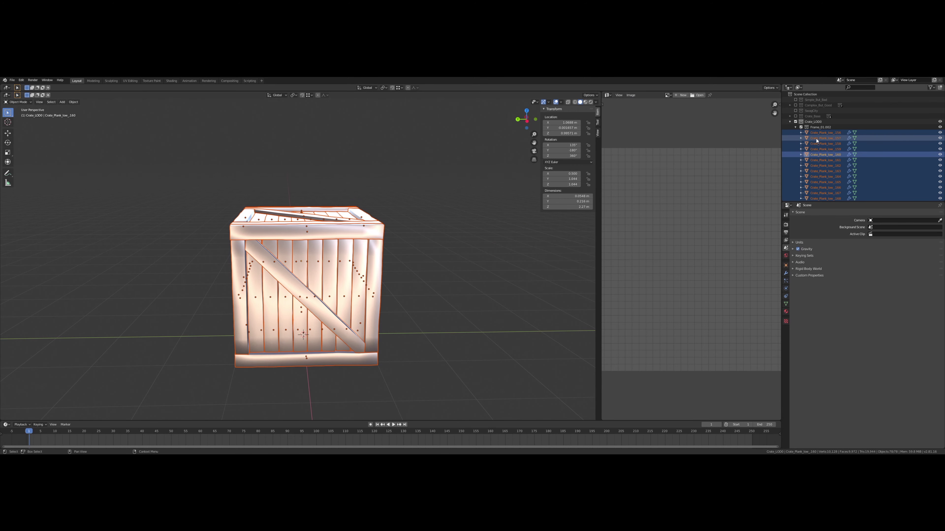
pyautogui.scroll(-3, 819, 143)
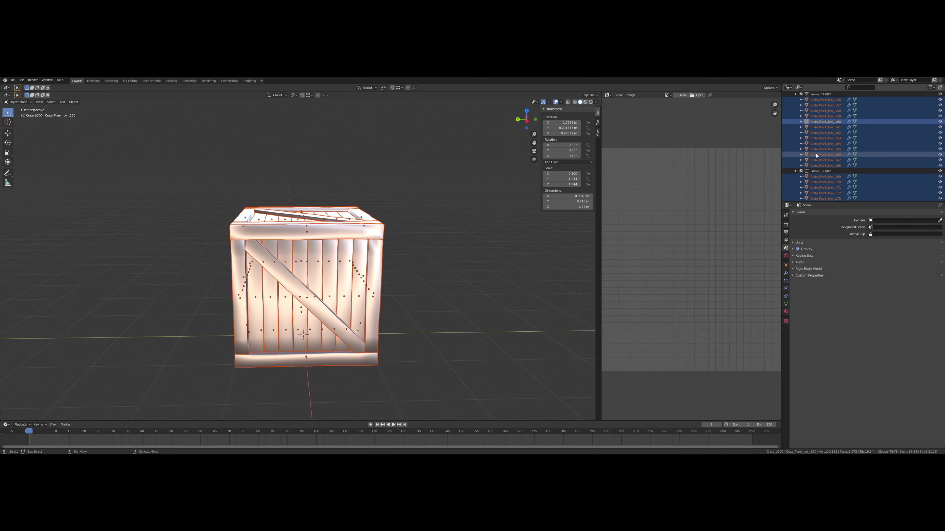
# Collapse the six Frame sub-collections inside the Crate_LOD0 collection so their individual planks are no longer listed
pyautogui.scroll(3, 807, 152)
pyautogui.click(795, 127)
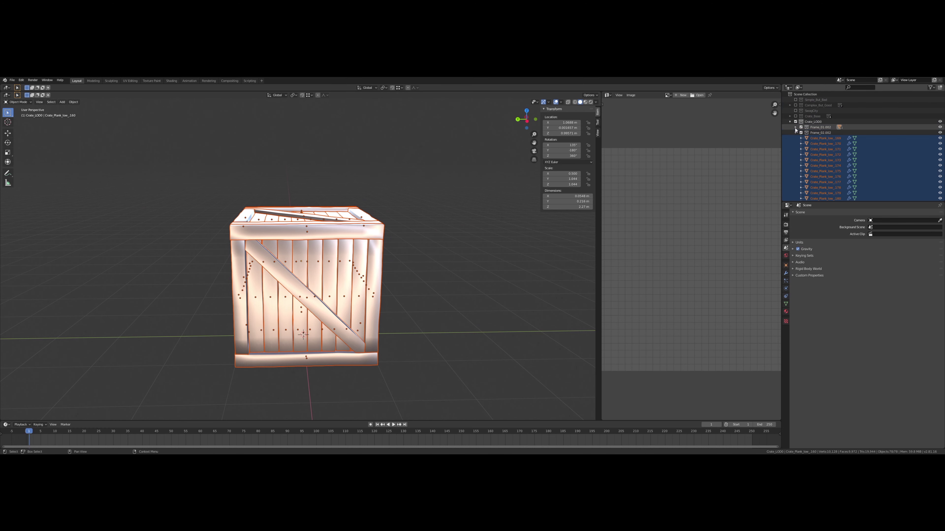
pyautogui.click(795, 132)
pyautogui.click(795, 138)
pyautogui.click(795, 143)
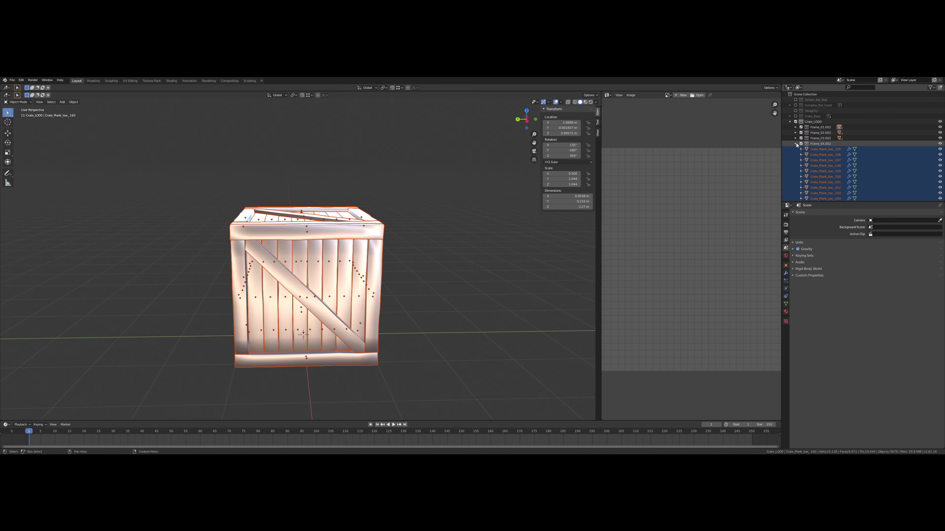
pyautogui.click(795, 148)
pyautogui.click(795, 154)
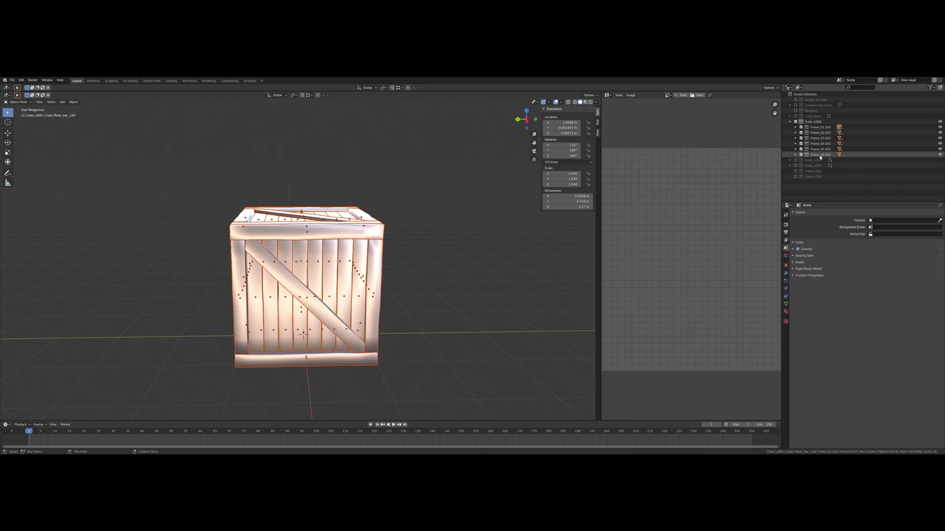
# Go through the six Frame sub-collections of Crate_LOD0 one after another to review how the crate sides are organised
pyautogui.click(818, 155)
pyautogui.moveTo(438, 218); pyautogui.dragTo(468, 211, button='middle')
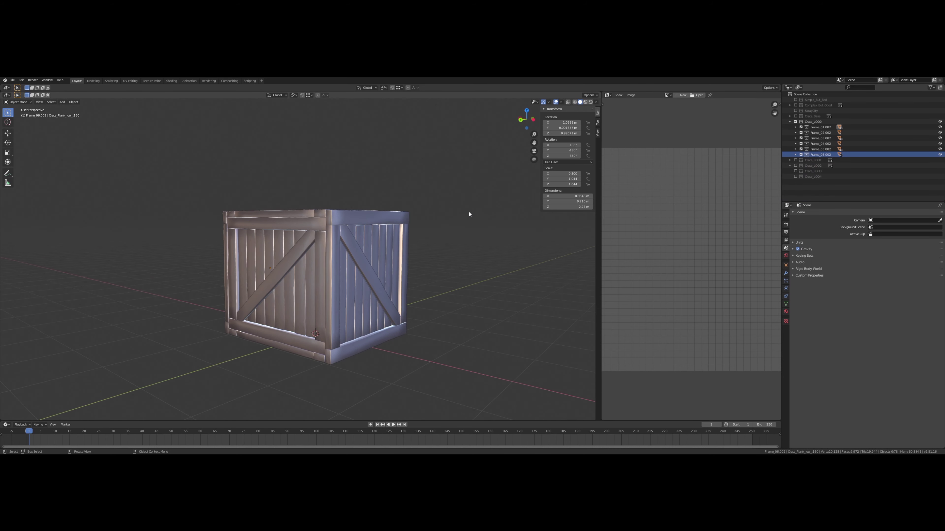
pyautogui.click(825, 127)
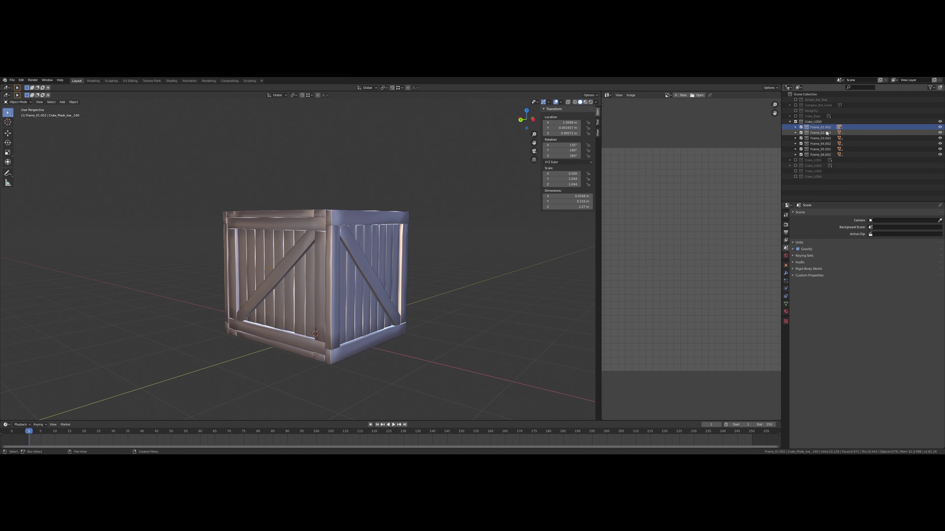
pyautogui.click(825, 133)
pyautogui.click(825, 138)
pyautogui.click(824, 144)
pyautogui.click(824, 149)
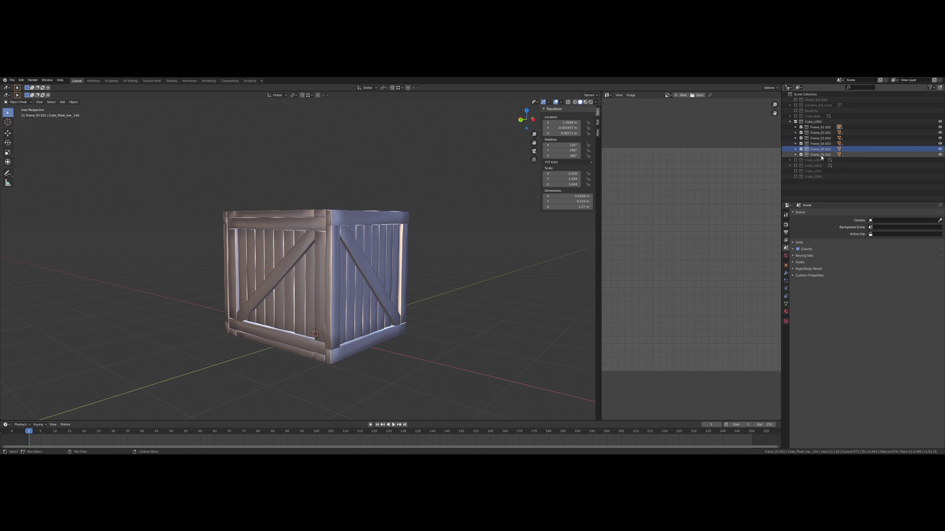
pyautogui.click(825, 154)
# Select a plank on the crate's side and make Crate_LOD0 the active collection
pyautogui.moveTo(470, 249); pyautogui.dragTo(451, 271, button='middle')
pyautogui.click(359, 279)
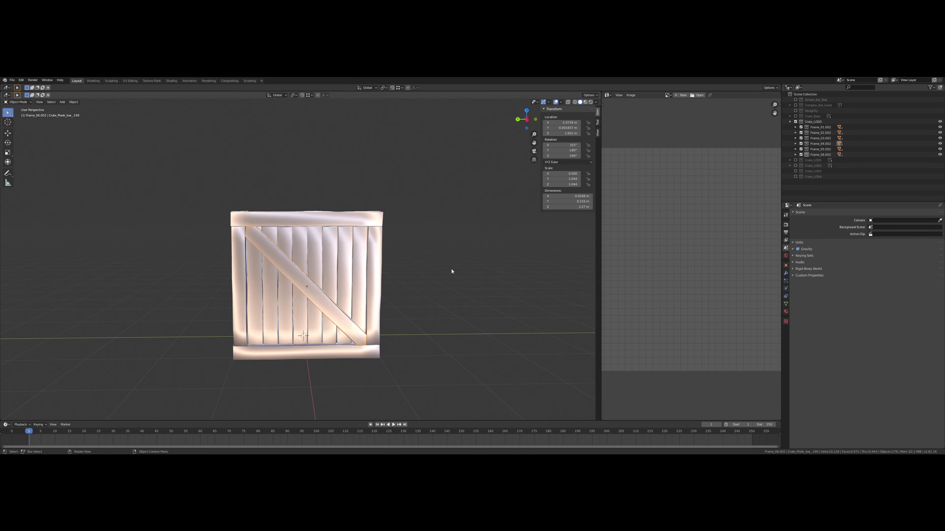
pyautogui.click(794, 127)
pyautogui.click(795, 127)
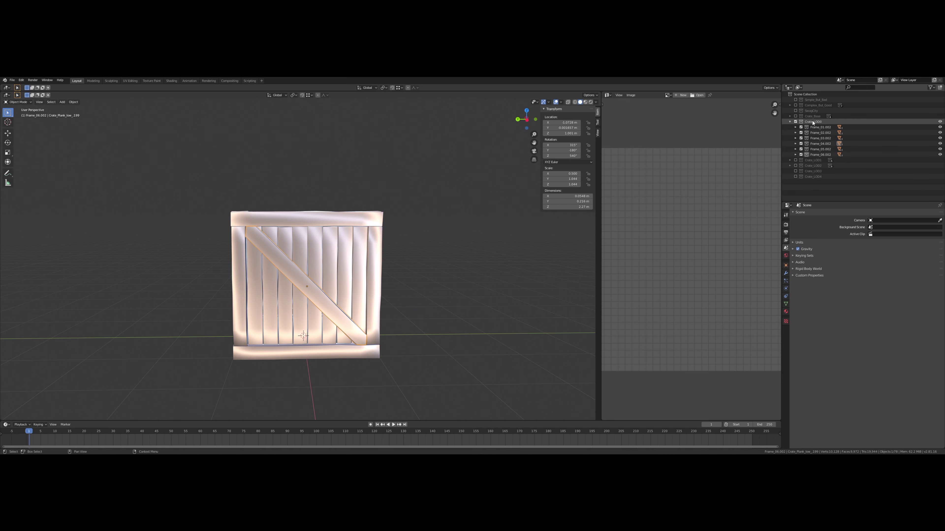
pyautogui.click(798, 122)
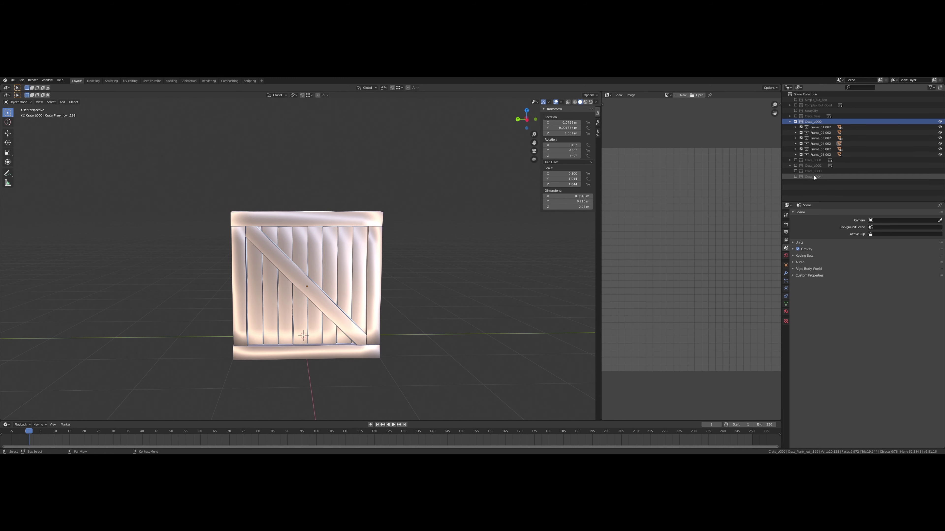
# Select all crate planks and start an FBX export that targets the existing file in the crate's FBX folder
pyautogui.moveTo(531, 202); pyautogui.dragTo(407, 241, button='middle')
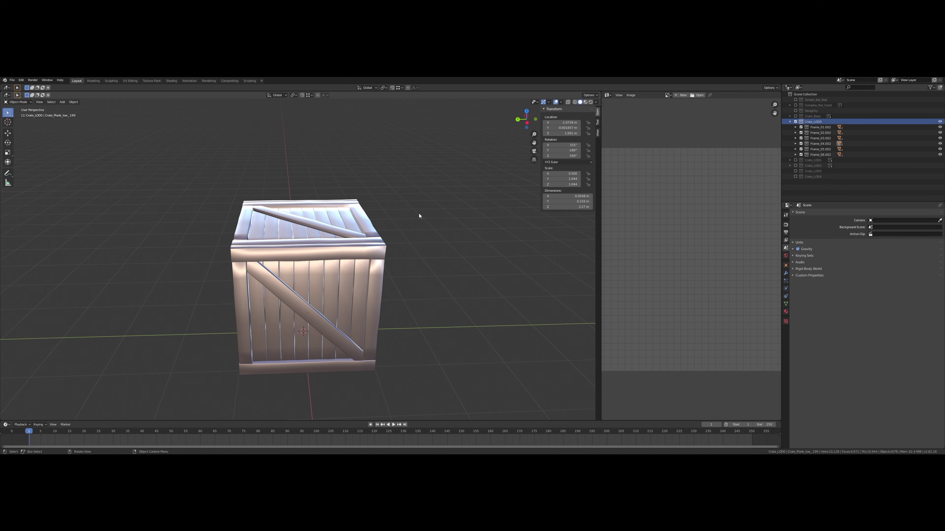
pyautogui.moveTo(419, 213); pyautogui.dragTo(390, 201, button='middle')
pyautogui.press('a')
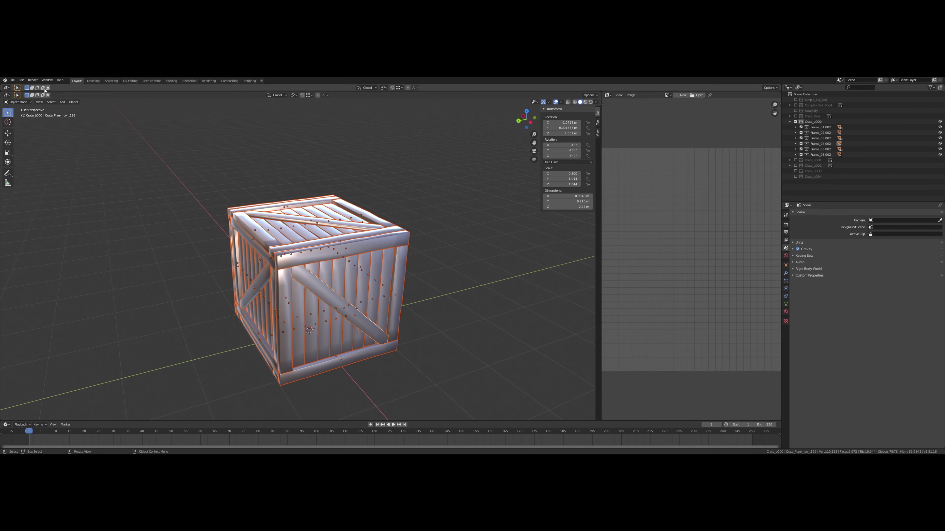
pyautogui.click(12, 81)
pyautogui.moveTo(34, 160)
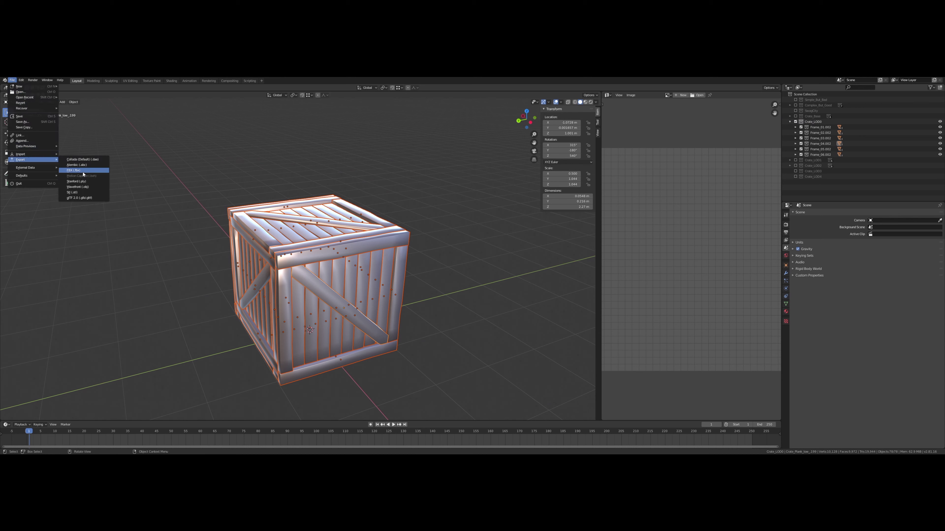
pyautogui.press('Escape')
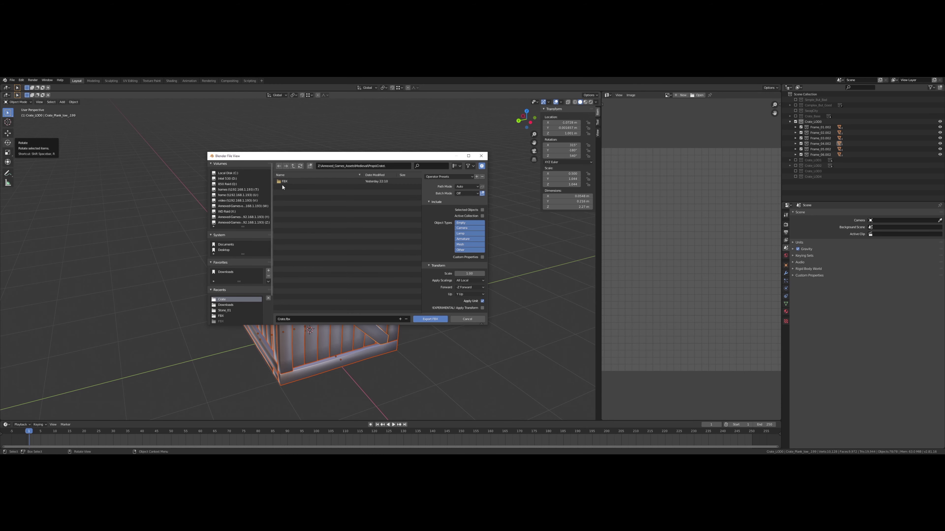
pyautogui.doubleClick(289, 182)
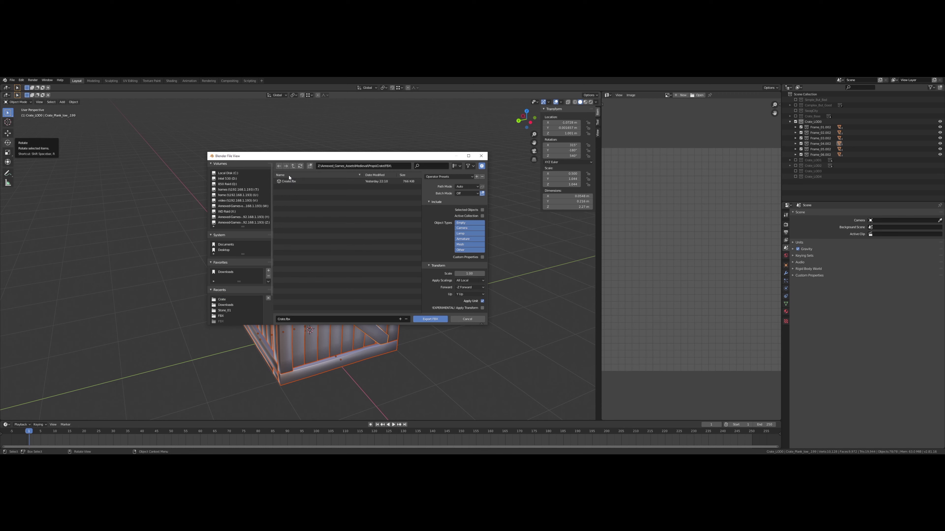
pyautogui.click(287, 181)
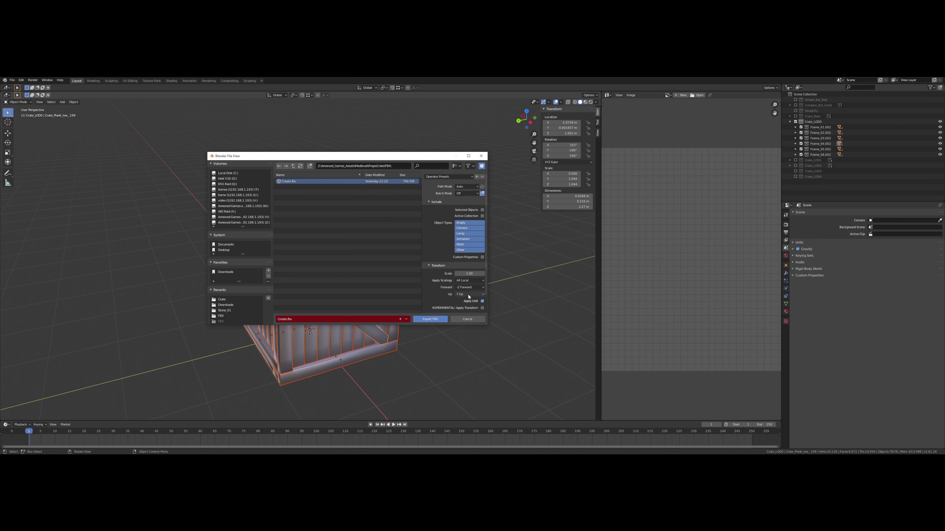
# Limit the FBX export to selected objects, enable the experimental Apply Transform, and check the geometry options against the plank's Bevel modifier
pyautogui.click(482, 210)
pyautogui.scroll(-2, 480, 223)
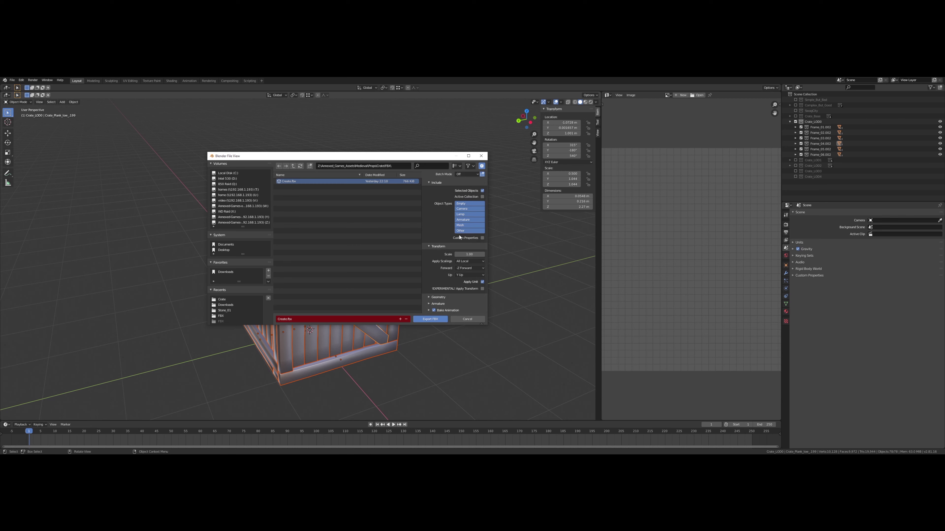
pyautogui.click(482, 289)
pyautogui.click(436, 297)
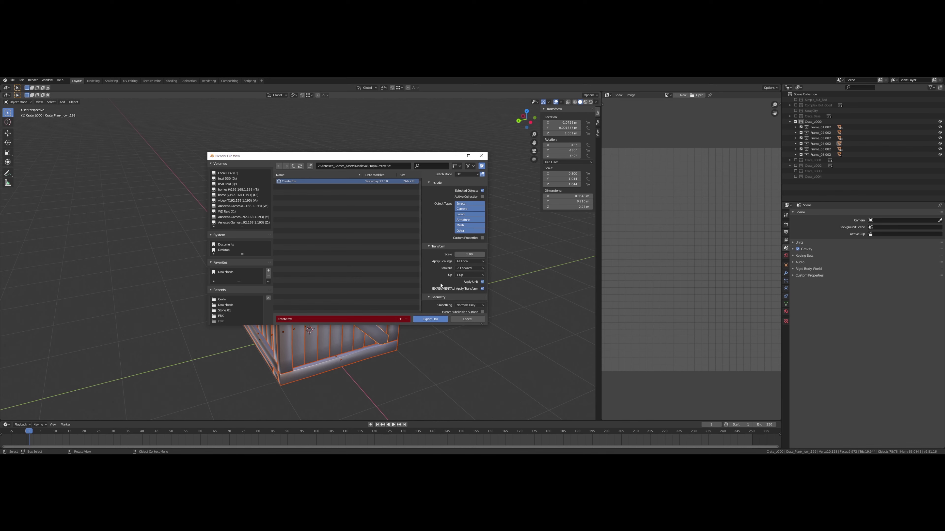
pyautogui.scroll(-3, 457, 298)
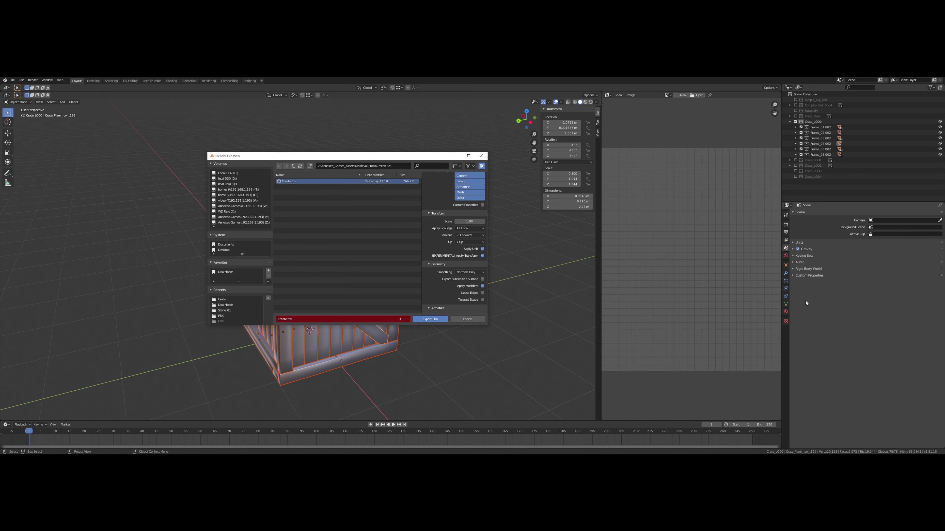
pyautogui.click(786, 275)
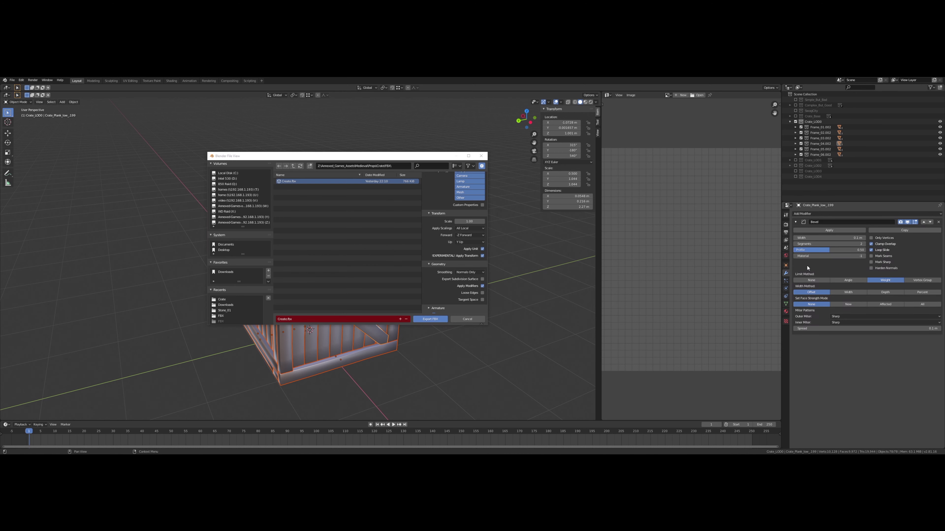
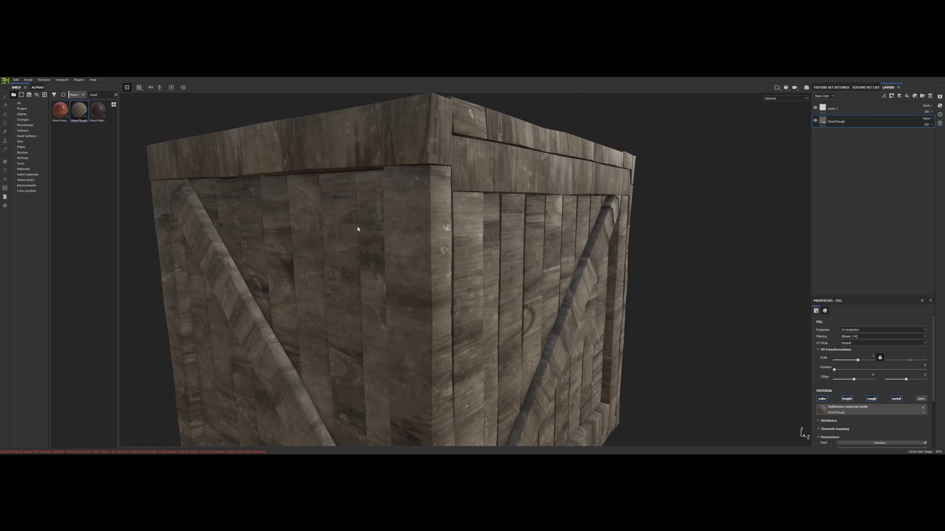
# In Substance Painter, hide Layer 1 and set the Wood Rough fill's UV rotation to 90
pyautogui.keyDown('alt'); pyautogui.moveTo(359, 230); pyautogui.dragTo(501, 205, button='middle'); pyautogui.keyUp('alt')
pyautogui.keyDown('alt'); pyautogui.moveTo(502, 204); pyautogui.dragTo(398, 212); pyautogui.keyUp('alt')
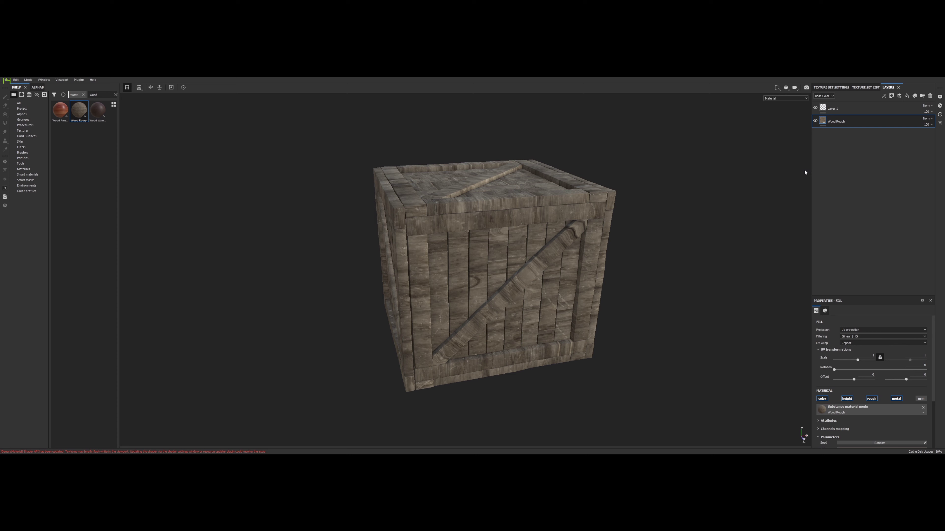
pyautogui.click(816, 106)
pyautogui.press('Return')
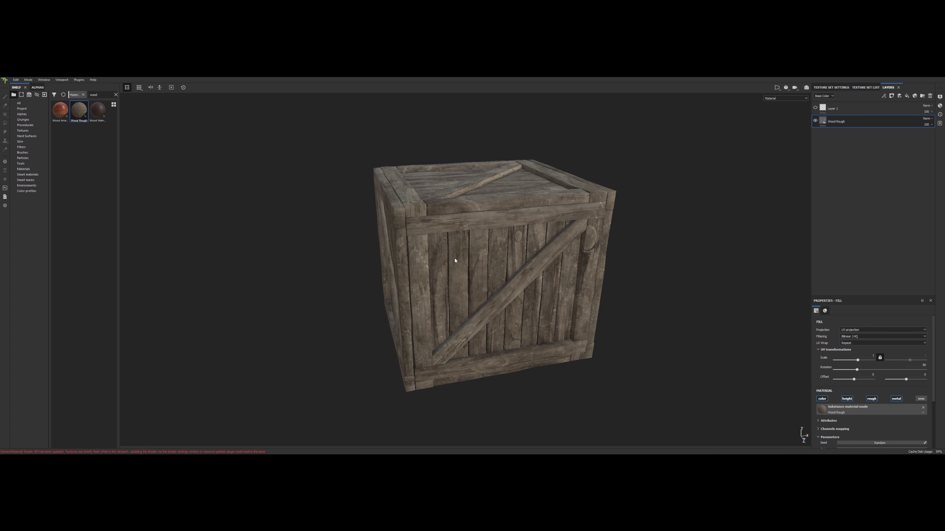
# Examine the Wood Rough grain direction and detail on the crate's sides, top and diagonal braces from several angles
pyautogui.keyDown('alt'); pyautogui.moveTo(455, 260); pyautogui.dragTo(543, 257); pyautogui.keyUp('alt')
pyautogui.keyDown('alt'); pyautogui.moveTo(543, 257); pyautogui.dragTo(437, 309, button='right'); pyautogui.keyUp('alt')
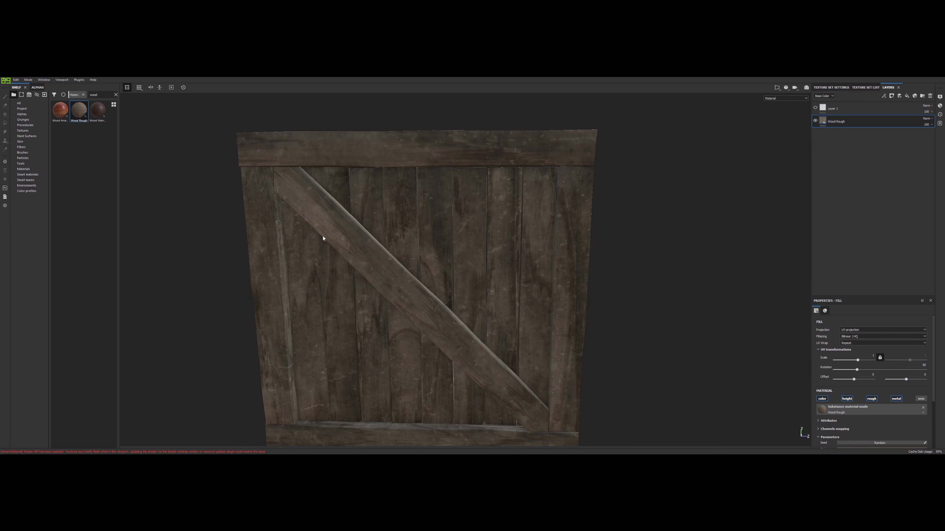
pyautogui.keyDown('alt'); pyautogui.moveTo(350, 247); pyautogui.dragTo(385, 270); pyautogui.keyUp('alt')
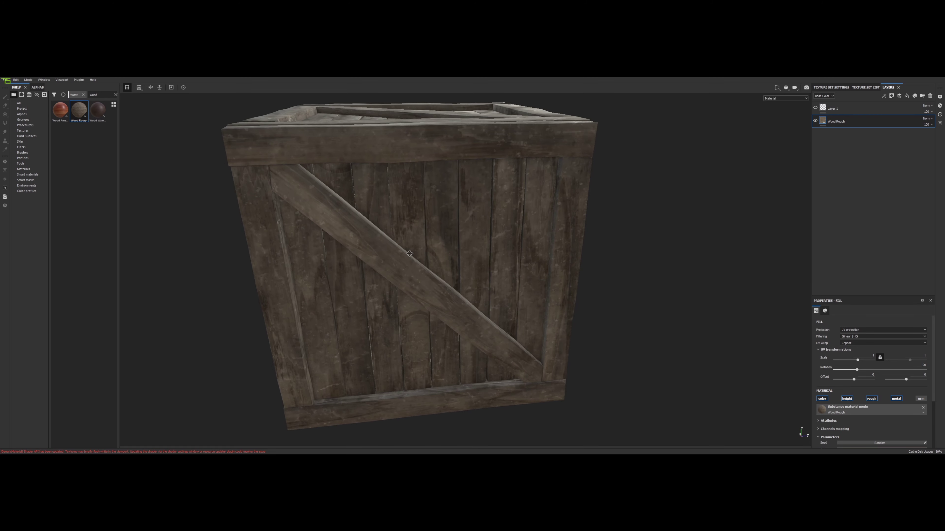
pyautogui.keyDown('alt'); pyautogui.moveTo(386, 270); pyautogui.dragTo(426, 248, button='middle'); pyautogui.keyUp('alt')
pyautogui.keyDown('alt'); pyautogui.moveTo(427, 248); pyautogui.dragTo(629, 217); pyautogui.keyUp('alt')
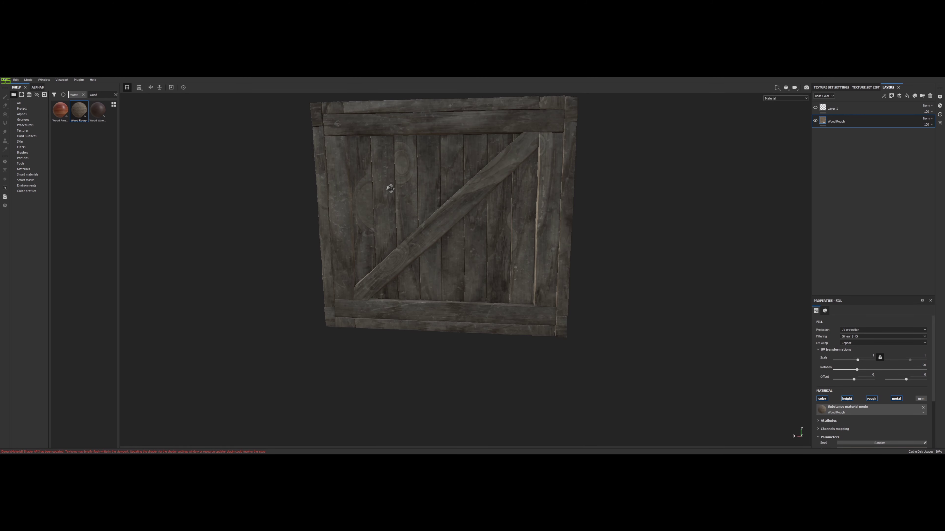
pyautogui.keyDown('alt'); pyautogui.moveTo(389, 189); pyautogui.dragTo(579, 195); pyautogui.keyUp('alt')
pyautogui.keyDown('shift'); pyautogui.moveTo(580, 197); pyautogui.dragTo(463, 217, button='right'); pyautogui.keyUp('shift')
pyautogui.keyDown('alt'); pyautogui.moveTo(464, 217); pyautogui.dragTo(600, 191); pyautogui.keyUp('alt')
pyautogui.keyDown('alt'); pyautogui.moveTo(600, 191); pyautogui.dragTo(531, 249, button='middle'); pyautogui.keyUp('alt')
pyautogui.scroll(-5, 531, 249)
pyautogui.scroll(8, 517, 256)
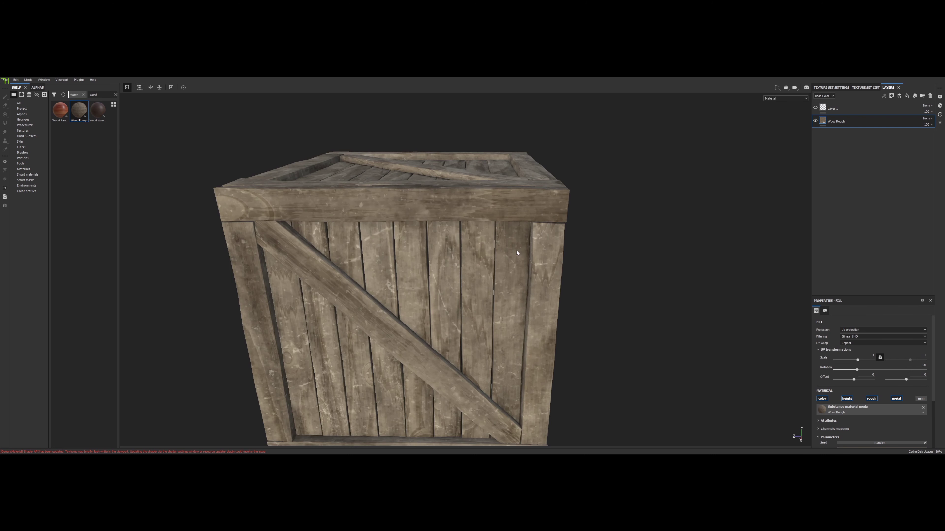
pyautogui.moveTo(452, 225)
pyautogui.keyDown('alt'); pyautogui.mouseDown()
pyautogui.moveTo(434, 237)
pyautogui.moveTo(459, 241)
pyautogui.mouseUp(); pyautogui.keyUp('alt')
pyautogui.scroll(2, 531, 235)
pyautogui.scroll(-4, 531, 235)
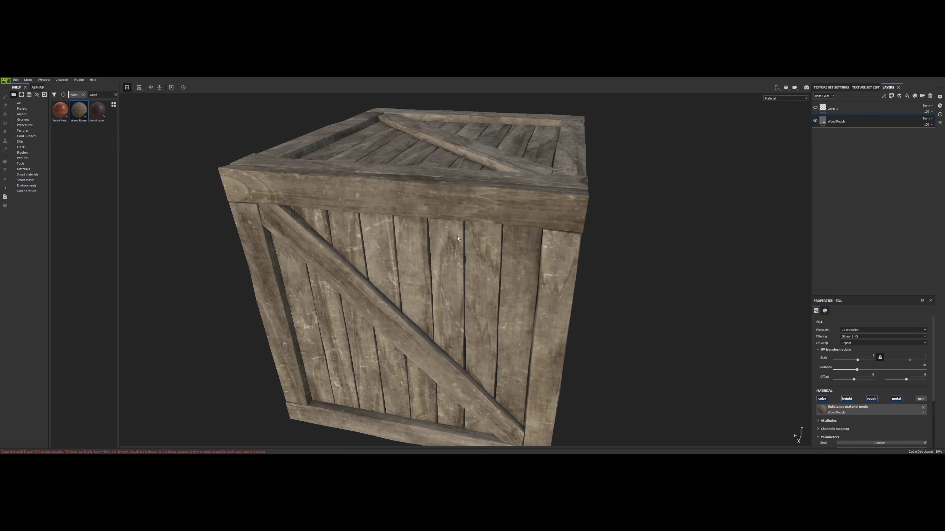
pyautogui.keyDown('alt'); pyautogui.moveTo(552, 268); pyautogui.dragTo(542, 230, button='middle'); pyautogui.keyUp('alt')
pyautogui.keyDown('alt'); pyautogui.moveTo(433, 297); pyautogui.dragTo(483, 253); pyautogui.keyUp('alt')
pyautogui.scroll(2, 424, 266)
pyautogui.scroll(-3, 425, 264)
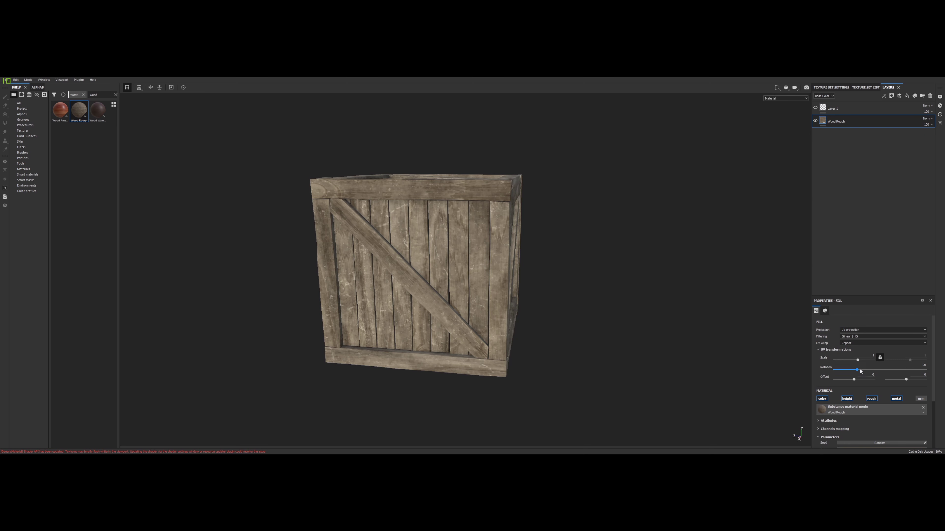
# Try UV scales of 3.81 and 5 on the Wood Rough fill and check the grain up close
pyautogui.click(867, 356)
pyautogui.write('3.81')
pyautogui.press('Return')
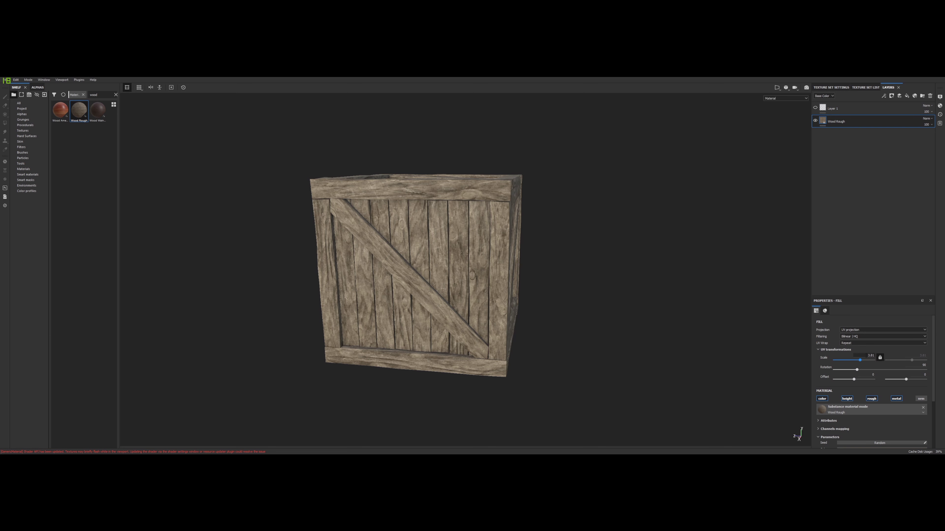
pyautogui.click(866, 356)
pyautogui.write('5')
pyautogui.press('Return')
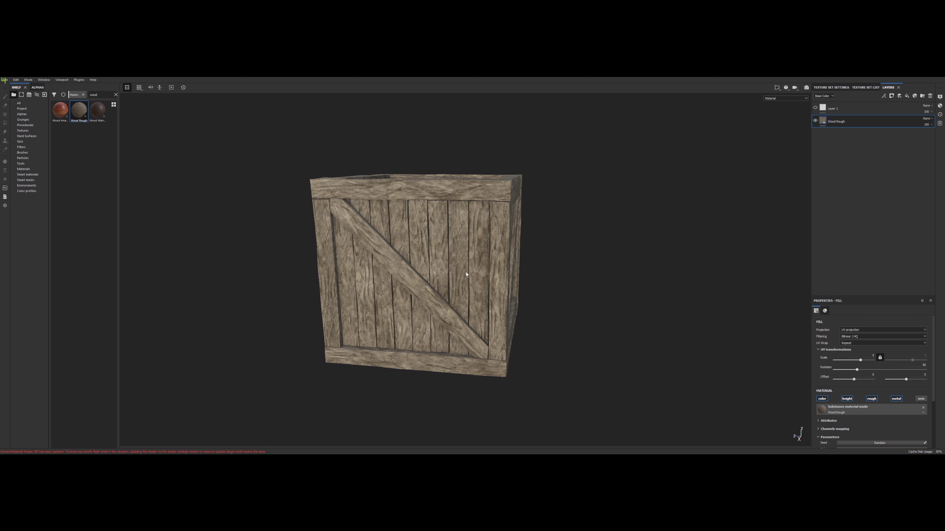
pyautogui.scroll(5, 460, 253)
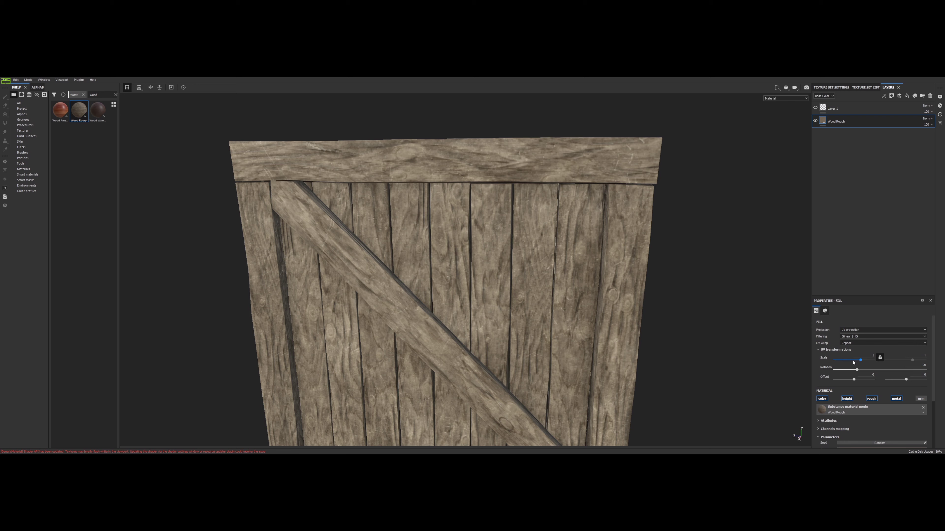
# Try much denser UV tiling on the Wood Rough fill, and return its scale to 1
pyautogui.click(868, 355)
pyautogui.press('Return')
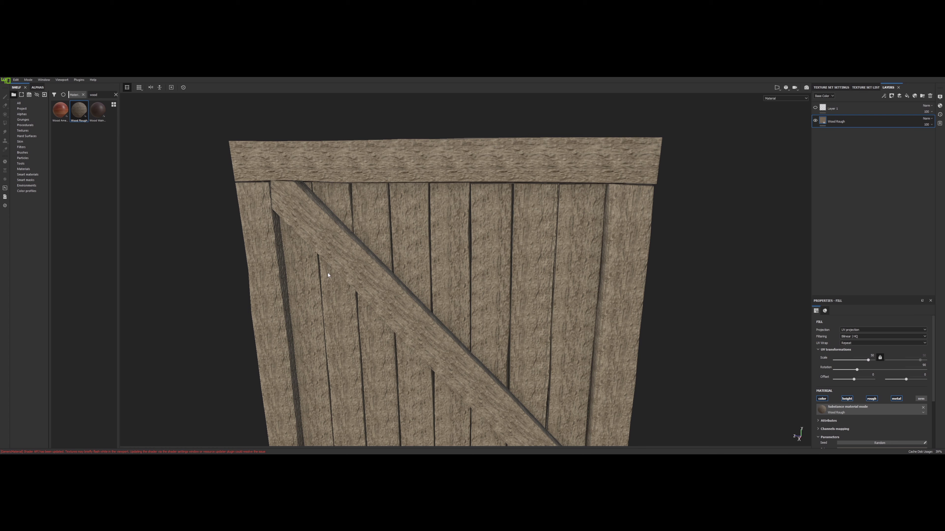
pyautogui.scroll(-5, 459, 304)
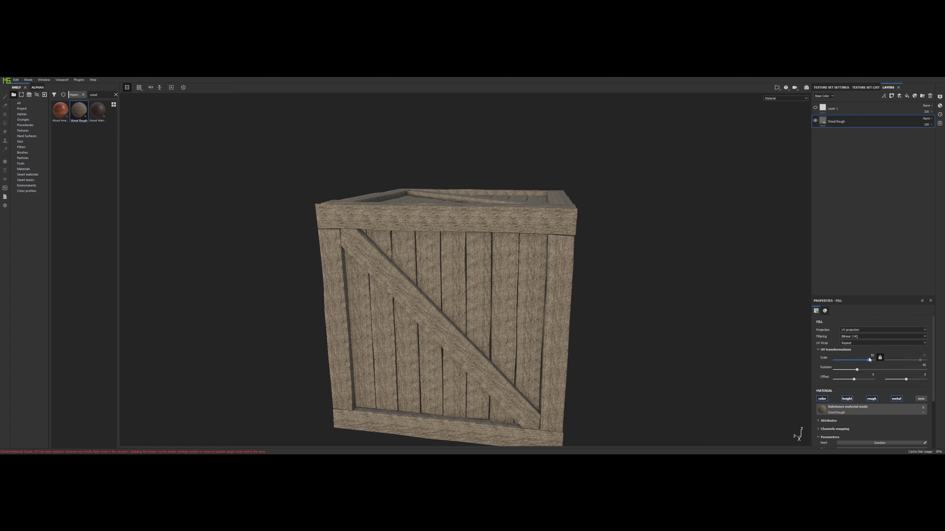
pyautogui.moveTo(870, 360); pyautogui.dragTo(873, 360)
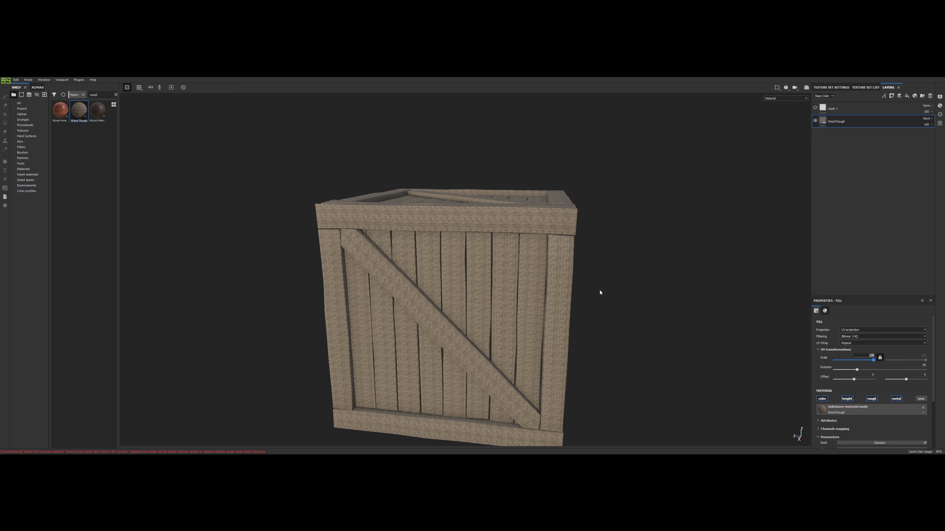
pyautogui.write('1')
pyautogui.press('Return')
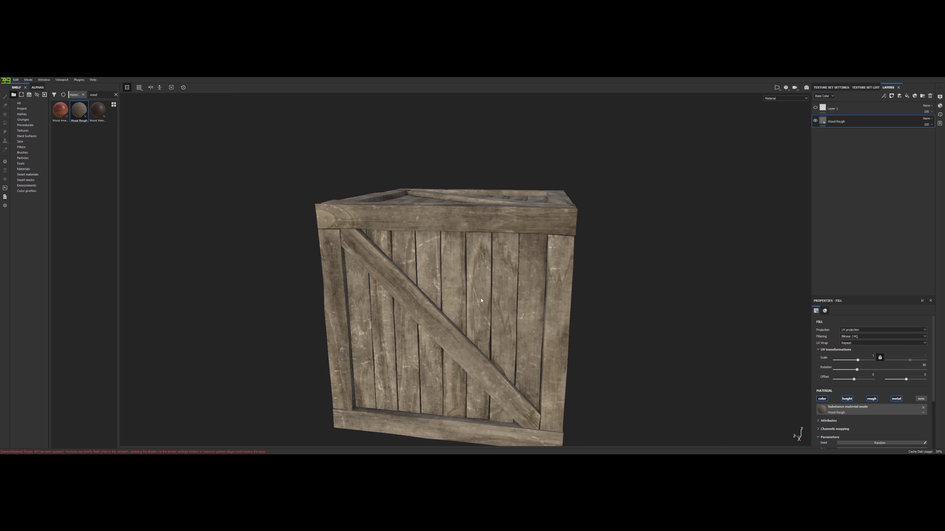
# Check the front and top of the crate, and delete the hidden Layer 1 from the layer stack
pyautogui.keyDown('alt'); pyautogui.moveTo(468, 313); pyautogui.dragTo(497, 302); pyautogui.keyUp('alt')
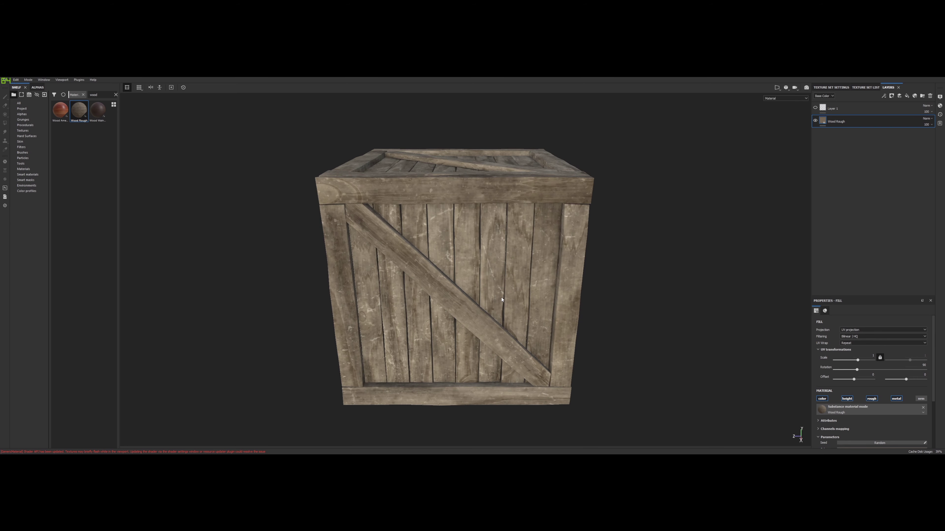
pyautogui.keyDown('alt'); pyautogui.moveTo(501, 296); pyautogui.dragTo(492, 290, button='middle'); pyautogui.keyUp('alt')
pyautogui.keyDown('alt'); pyautogui.moveTo(492, 290); pyautogui.dragTo(453, 270); pyautogui.keyUp('alt')
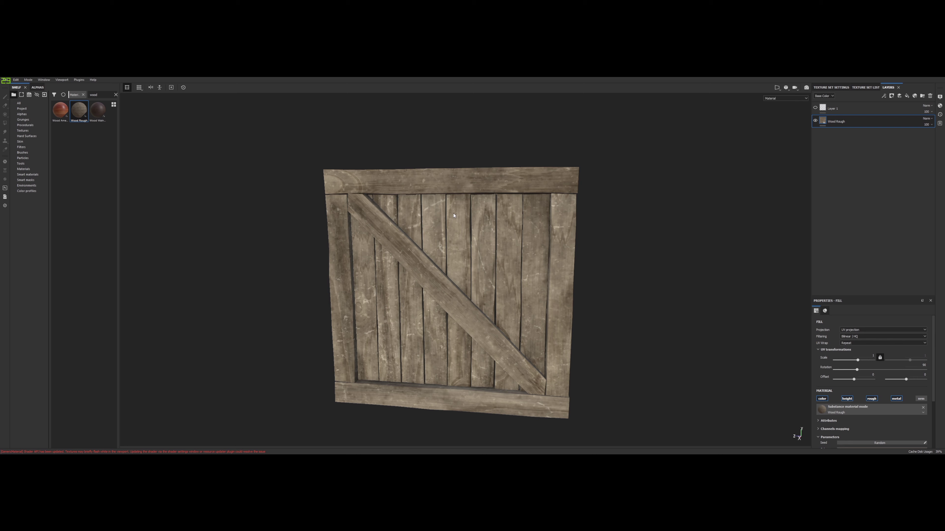
pyautogui.keyDown('alt'); pyautogui.moveTo(460, 215); pyautogui.dragTo(495, 245); pyautogui.keyUp('alt')
pyautogui.keyDown('alt'); pyautogui.moveTo(495, 244); pyautogui.dragTo(445, 227, button='middle'); pyautogui.keyUp('alt')
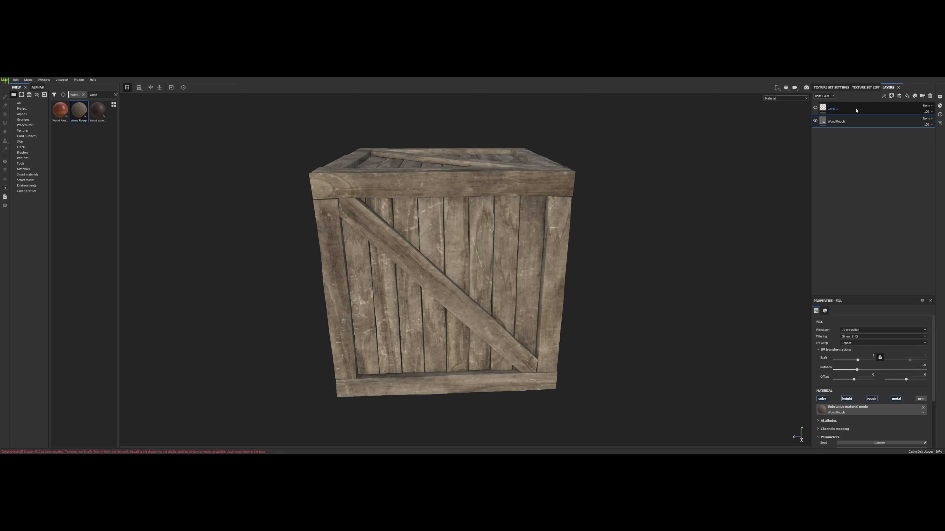
pyautogui.click(894, 112)
pyautogui.click(930, 96)
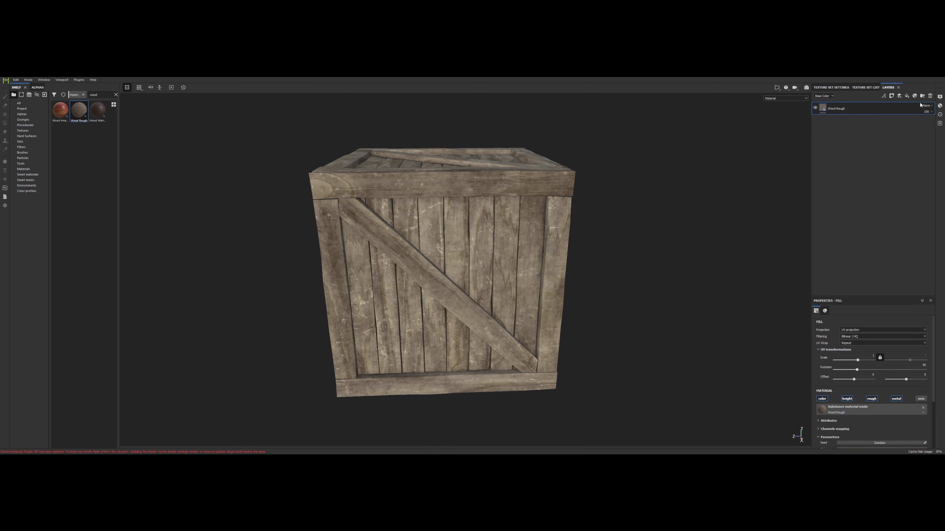
# Add a fill layer above Wood Rough and apply the Dirt smart mask to it
pyautogui.click(908, 96)
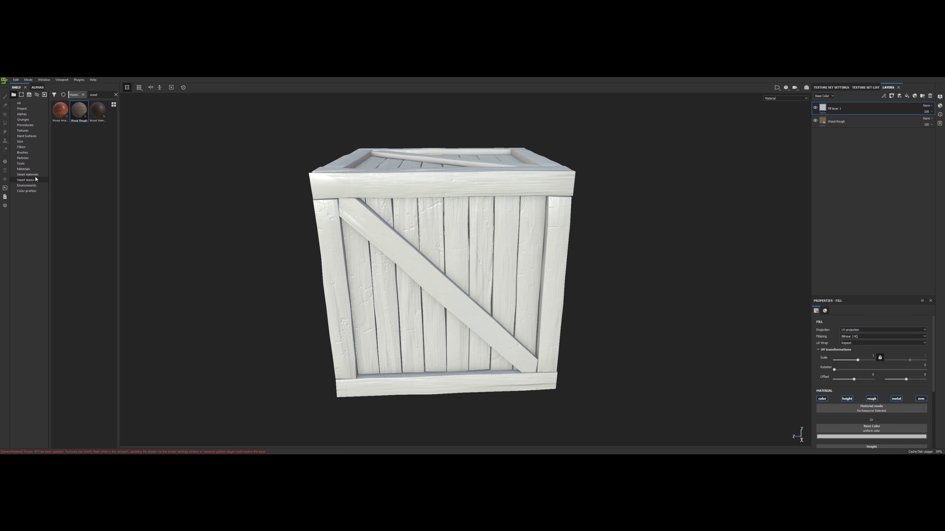
pyautogui.click(26, 179)
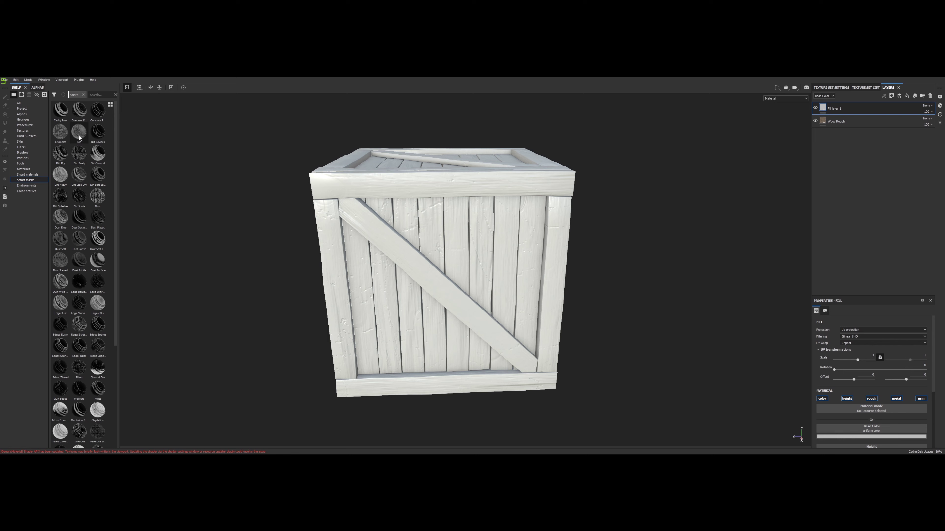
pyautogui.moveTo(79, 136); pyautogui.dragTo(844, 113)
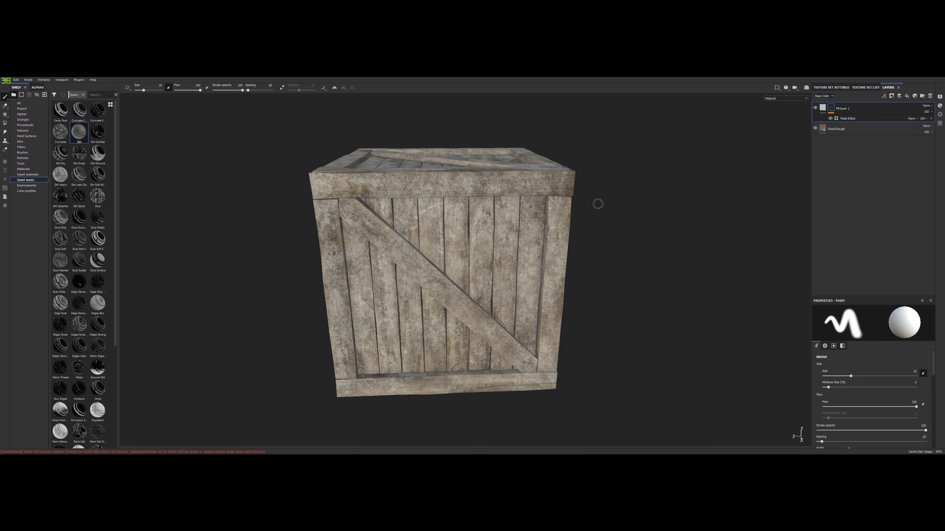
# Set the base color of the Dirt-masked fill layer to a near-black grey
pyautogui.click(822, 108)
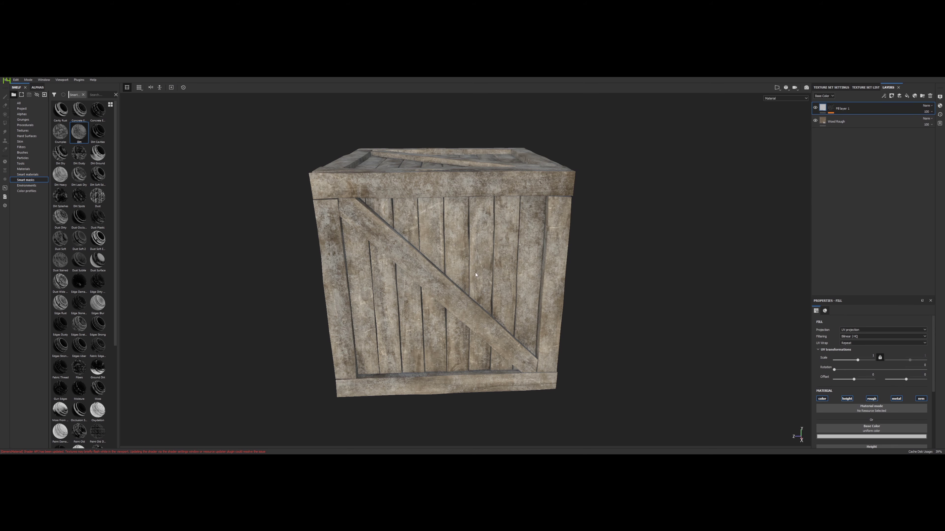
pyautogui.keyDown('alt'); pyautogui.moveTo(475, 275); pyautogui.dragTo(497, 266); pyautogui.keyUp('alt')
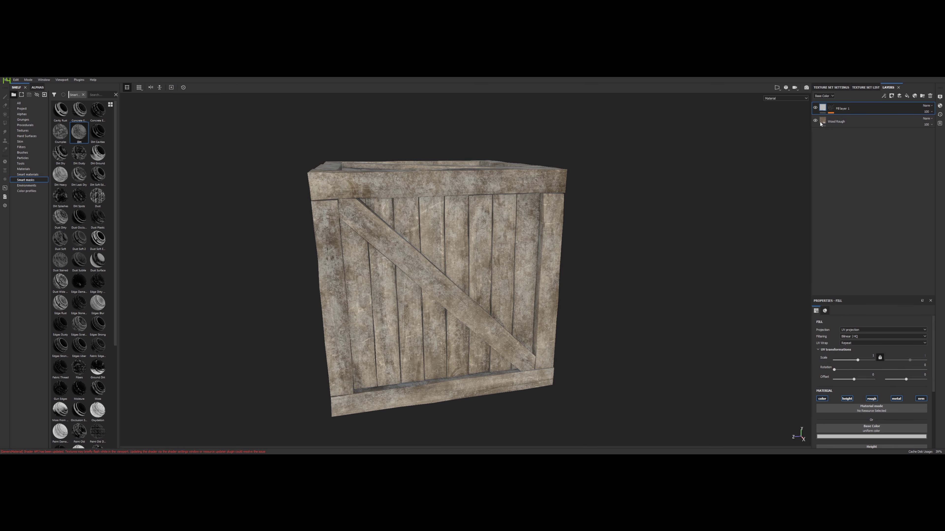
pyautogui.scroll(-3, 871, 367)
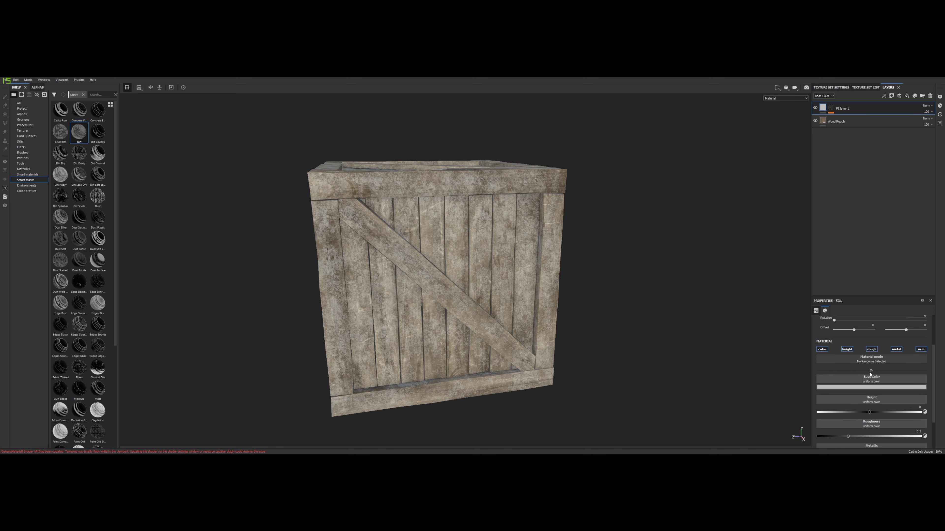
pyautogui.click(870, 387)
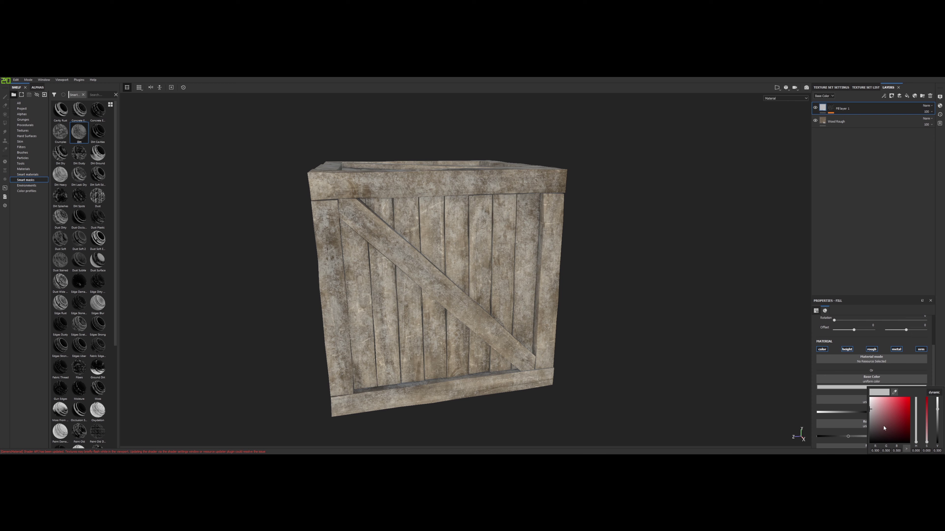
pyautogui.moveTo(877, 425)
pyautogui.mouseDown()
pyautogui.moveTo(911, 414)
pyautogui.moveTo(909, 401)
pyautogui.moveTo(863, 446)
pyautogui.moveTo(868, 440)
pyautogui.mouseUp()
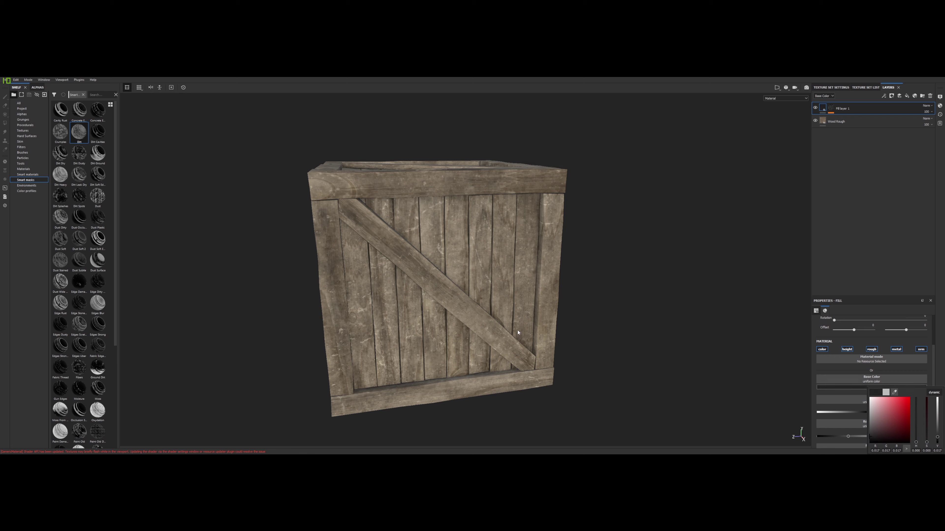
pyautogui.click(665, 320)
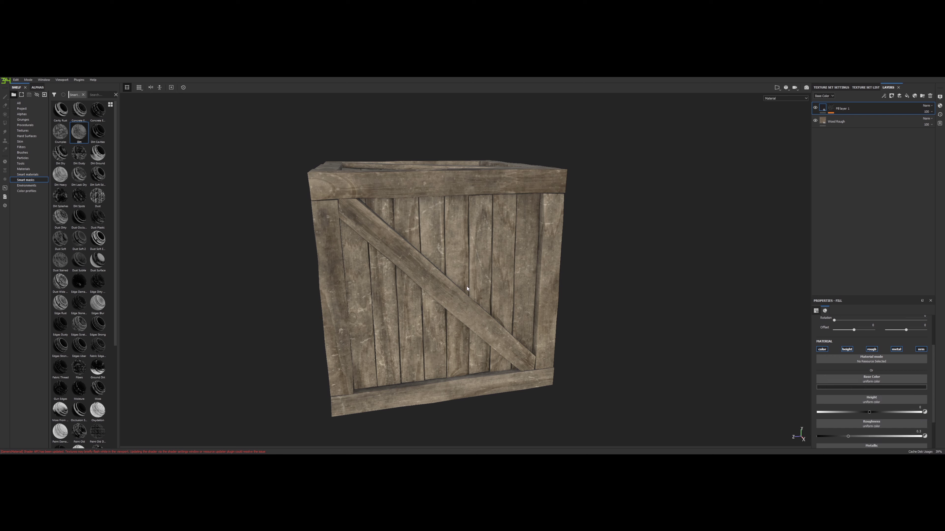
# Compare the crate's planks up close with the dark dirt layer hidden and shown
pyautogui.keyDown('alt'); pyautogui.moveTo(467, 287); pyautogui.dragTo(417, 258); pyautogui.keyUp('alt')
pyautogui.scroll(3, 417, 259)
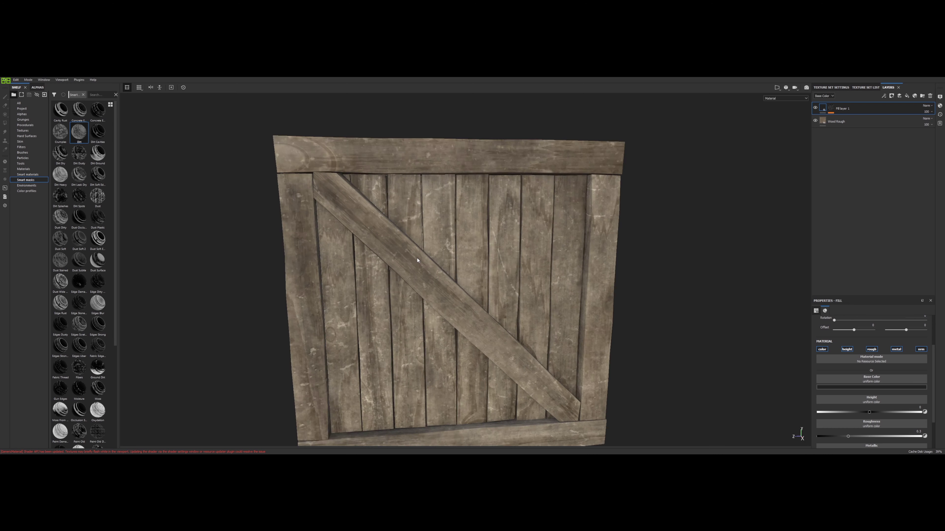
pyautogui.scroll(3, 417, 260)
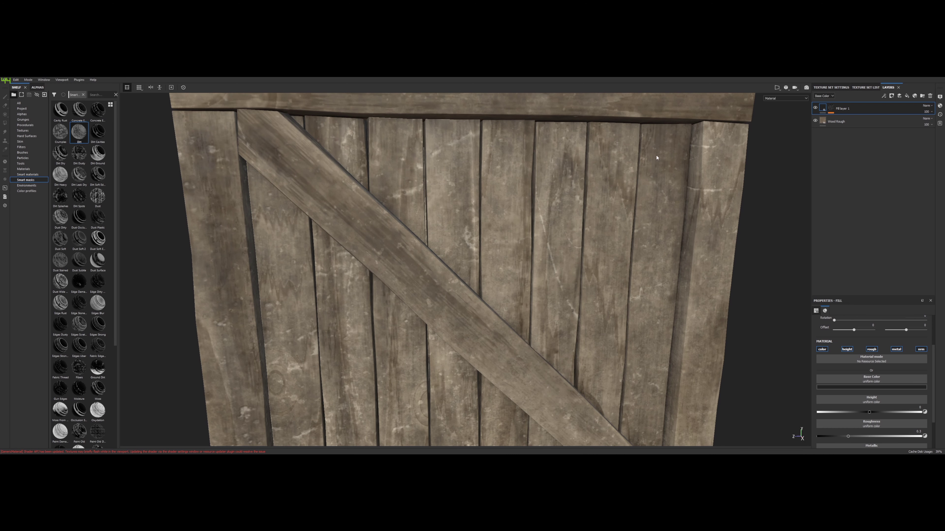
pyautogui.click(815, 108)
pyautogui.click(816, 109)
pyautogui.click(815, 108)
pyautogui.click(815, 108)
pyautogui.click(815, 109)
pyautogui.click(815, 108)
pyautogui.click(815, 108)
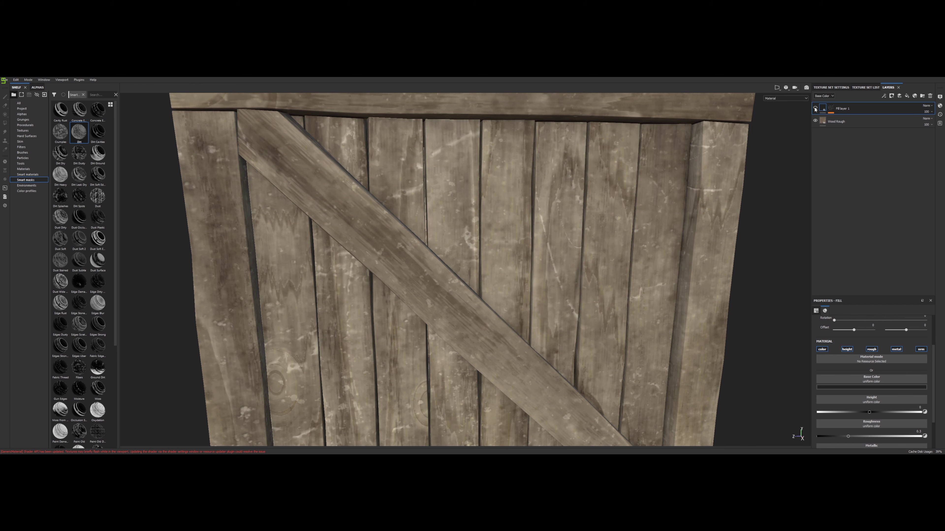
pyautogui.click(814, 109)
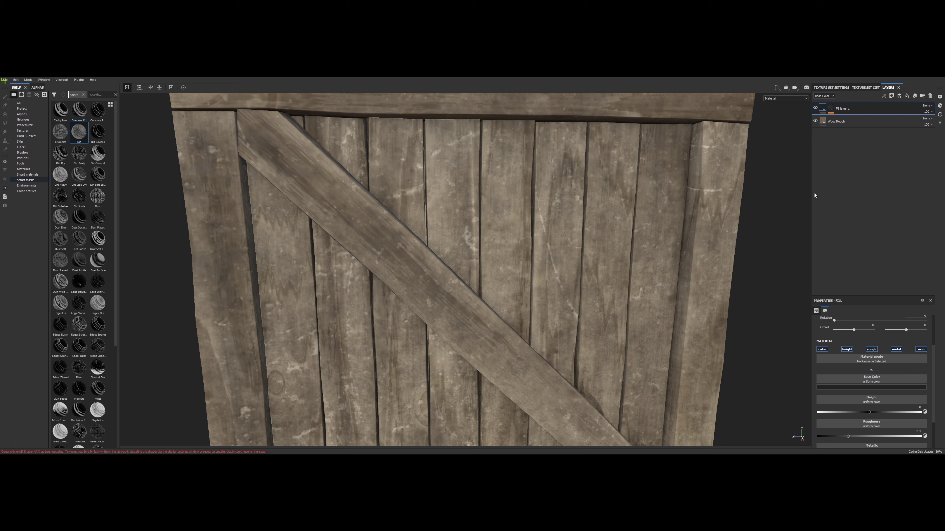
# Raise the dirt fill layer's roughness close to its maximum
pyautogui.click(870, 387)
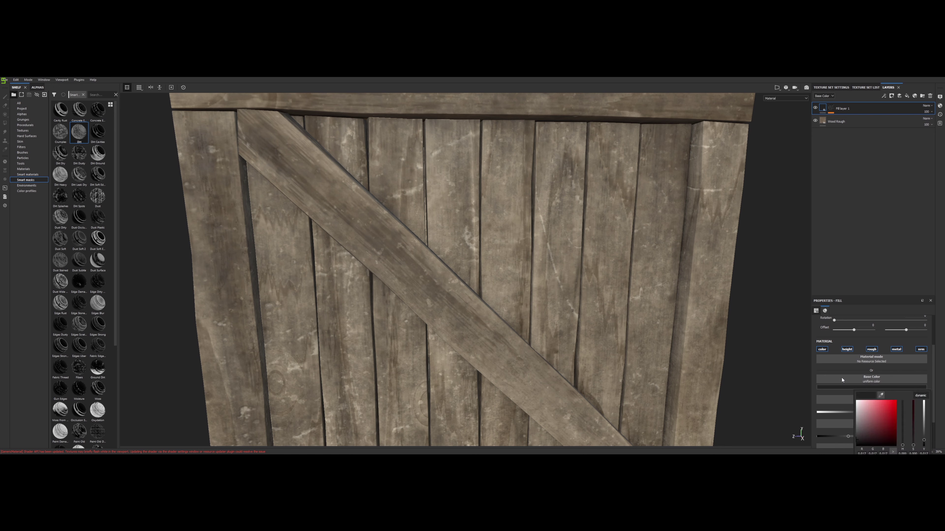
pyautogui.click(839, 371)
pyautogui.scroll(-2, 852, 390)
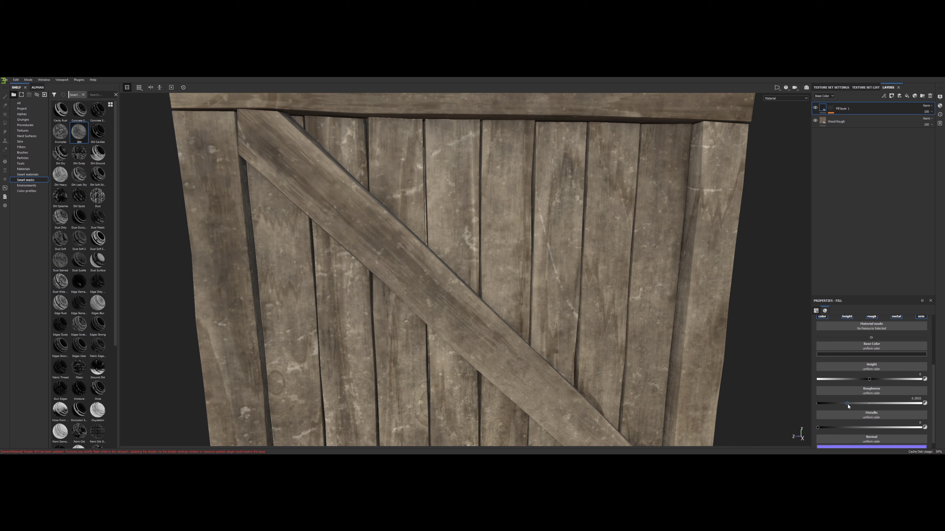
pyautogui.moveTo(847, 405); pyautogui.dragTo(924, 406)
pyautogui.moveTo(847, 409); pyautogui.dragTo(810, 411)
pyautogui.moveTo(868, 417); pyautogui.dragTo(931, 424)
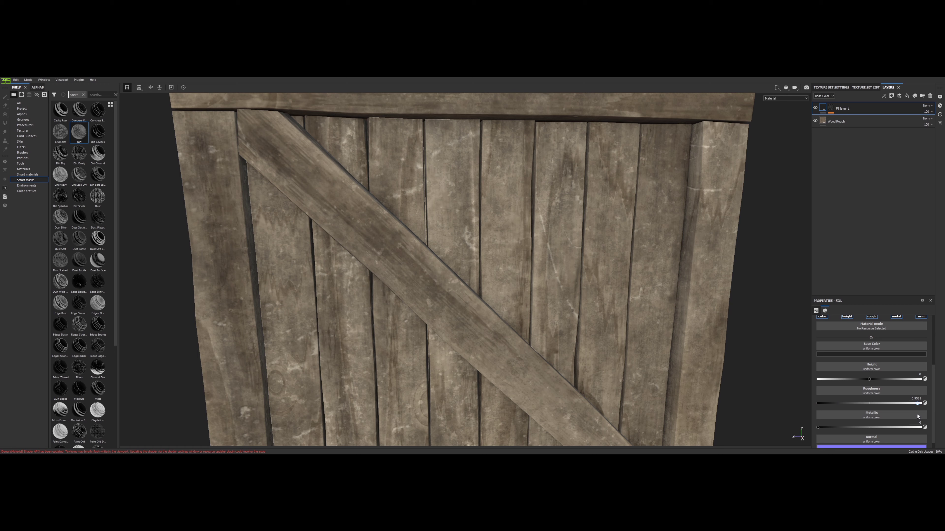
pyautogui.moveTo(917, 417); pyautogui.dragTo(917, 416)
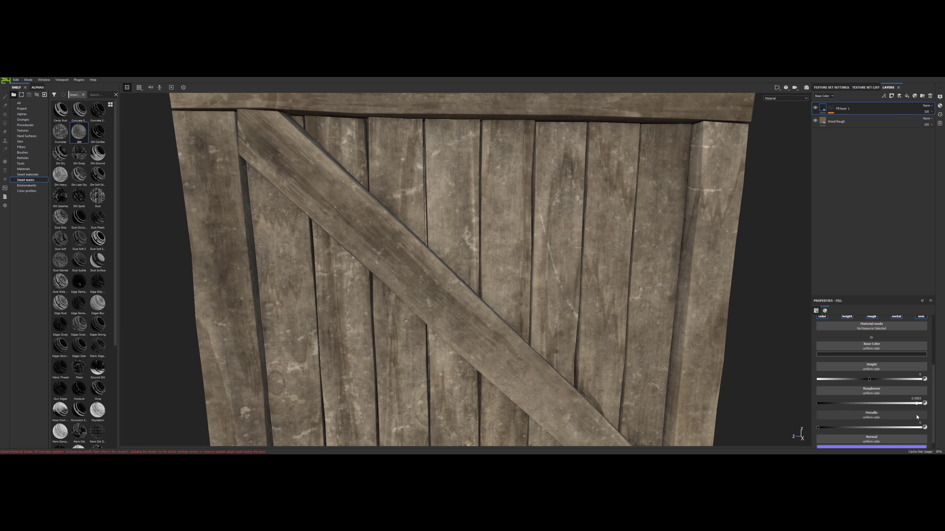
pyautogui.keyDown('alt'); pyautogui.moveTo(657, 289); pyautogui.dragTo(440, 243); pyautogui.keyUp('alt')
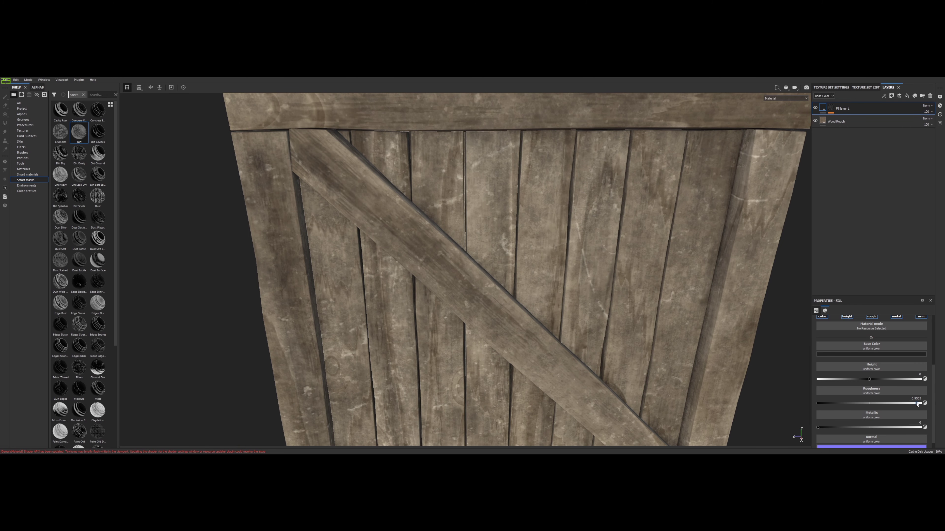
pyautogui.scroll(-1, 902, 384)
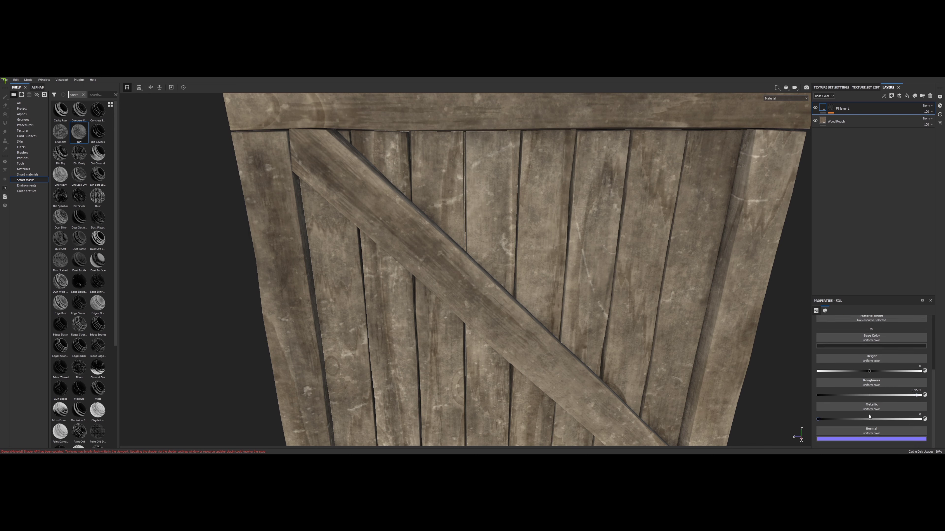
pyautogui.scroll(5, 876, 418)
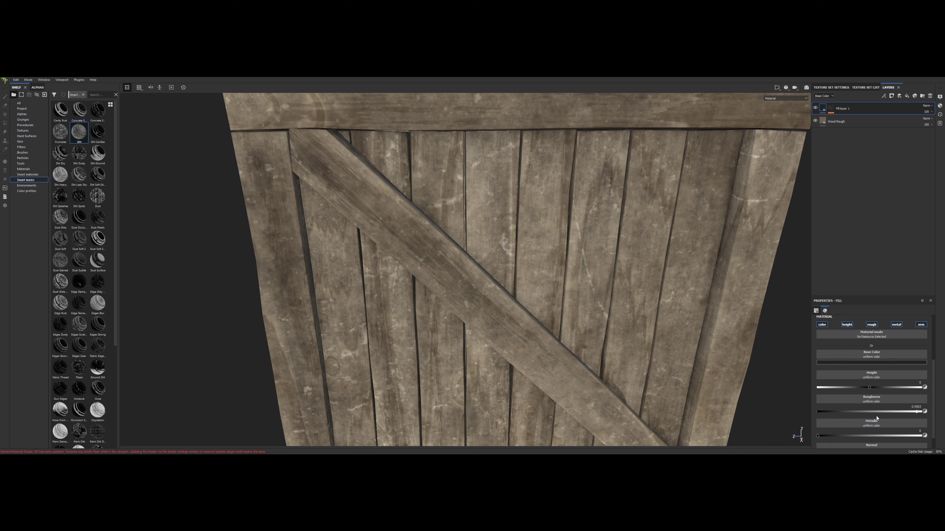
pyautogui.scroll(1, 865, 407)
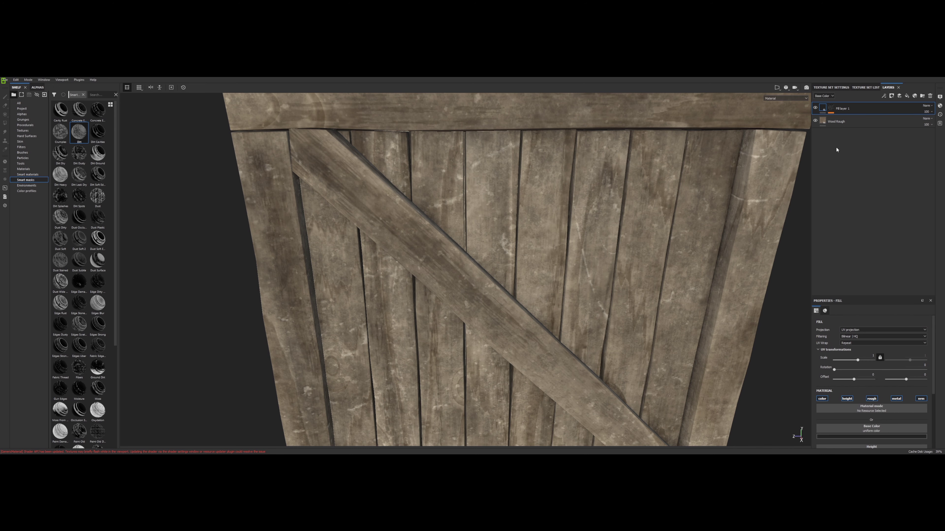
# Add a second fill layer at the top of the stack and apply the Dirt Ground smart mask to it
pyautogui.keyDown('alt'); pyautogui.moveTo(423, 219); pyautogui.dragTo(436, 170, button='middle'); pyautogui.keyUp('alt')
pyautogui.scroll(-3, 489, 199)
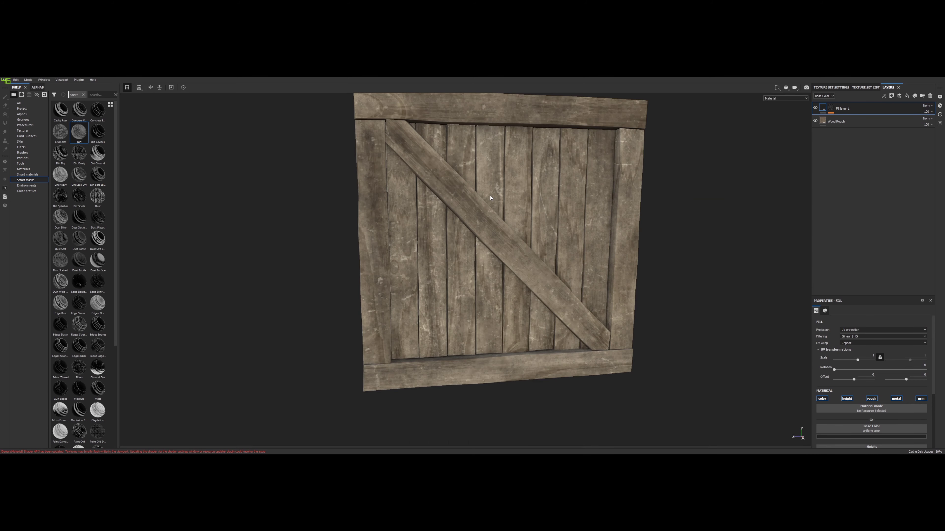
pyautogui.keyDown('alt'); pyautogui.moveTo(490, 177); pyautogui.dragTo(478, 202); pyautogui.keyUp('alt')
pyautogui.keyDown('alt'); pyautogui.moveTo(479, 202); pyautogui.dragTo(465, 236, button='middle'); pyautogui.keyUp('alt')
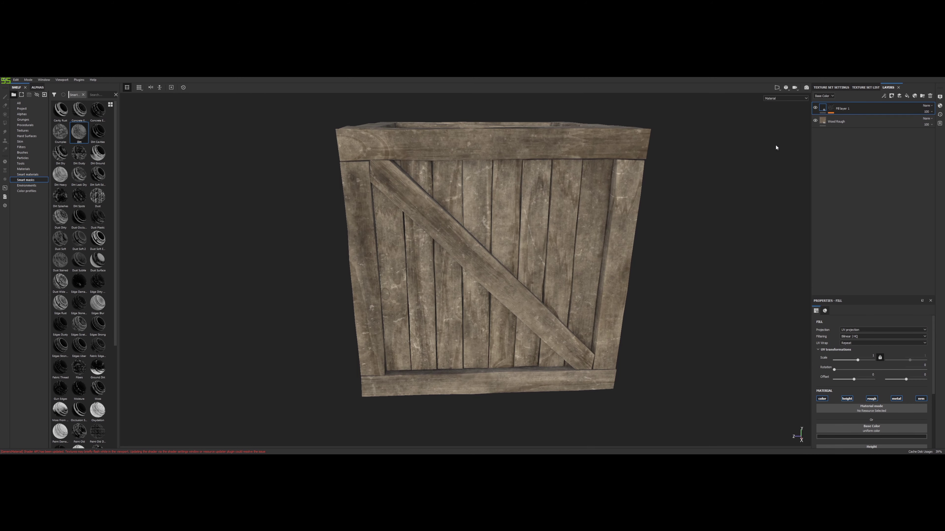
pyautogui.click(906, 96)
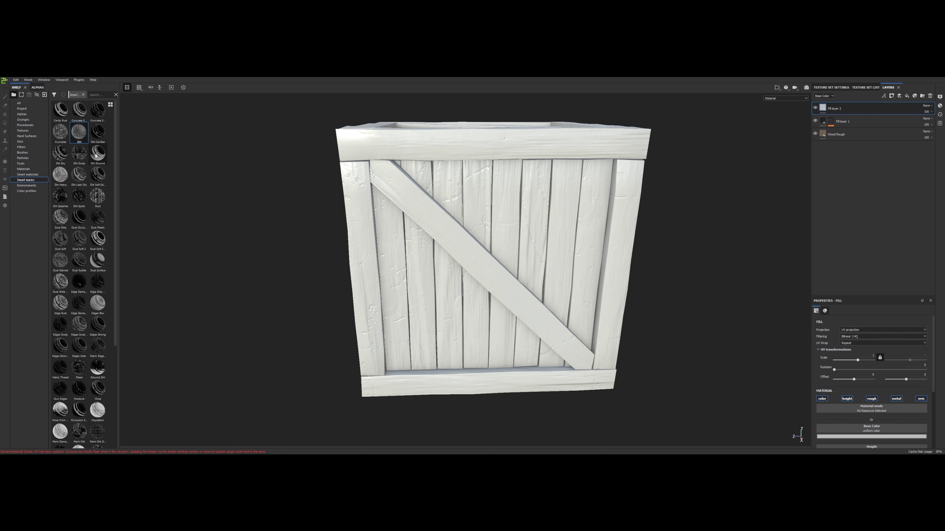
pyautogui.moveTo(95, 156)
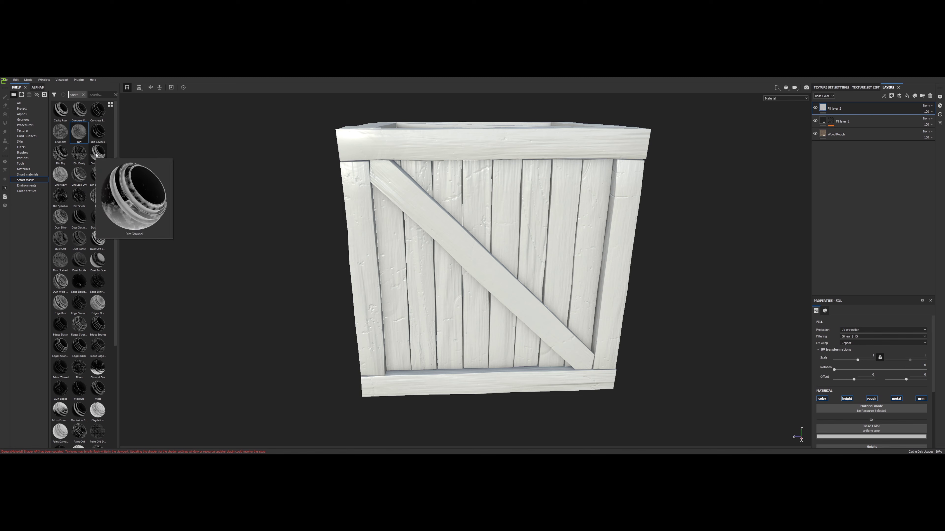
pyautogui.moveTo(96, 156)
pyautogui.mouseDown()
pyautogui.moveTo(755, 143)
pyautogui.moveTo(842, 109)
pyautogui.mouseUp()
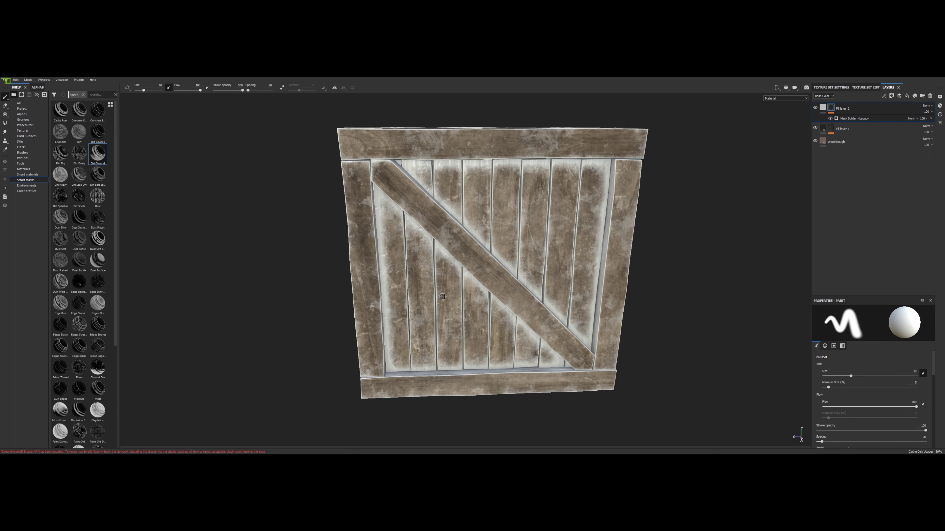
# Set the base color of the Dirt Ground-masked fill layer to a near-black grey
pyautogui.keyDown('alt'); pyautogui.moveTo(441, 296); pyautogui.dragTo(415, 270); pyautogui.keyUp('alt')
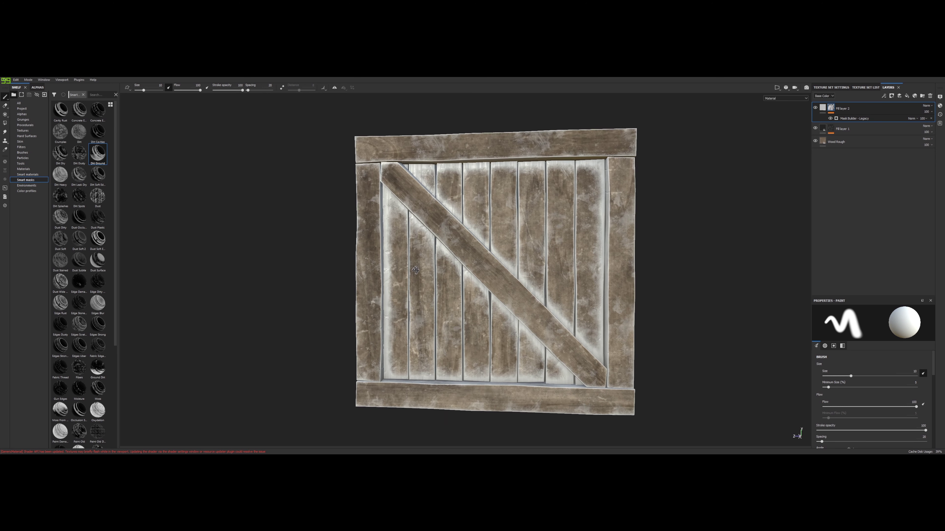
pyautogui.click(824, 108)
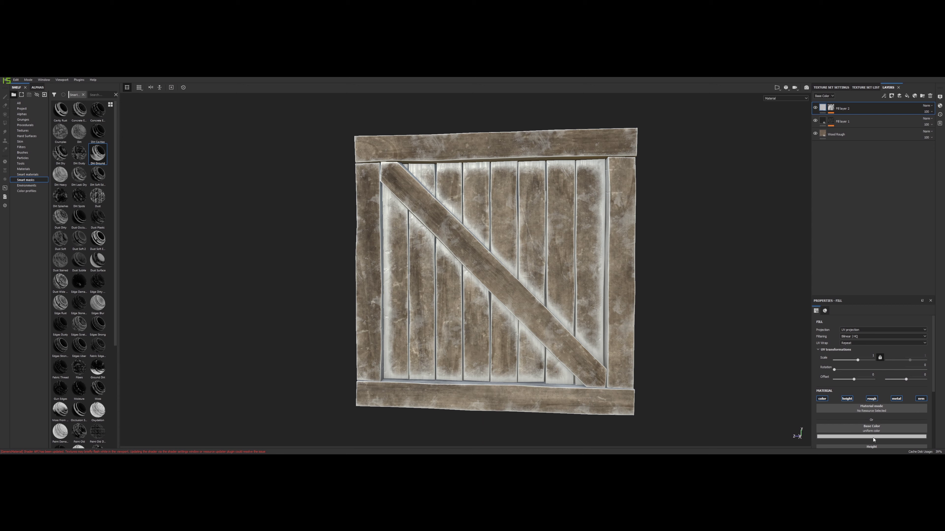
pyautogui.click(873, 437)
pyautogui.click(870, 417)
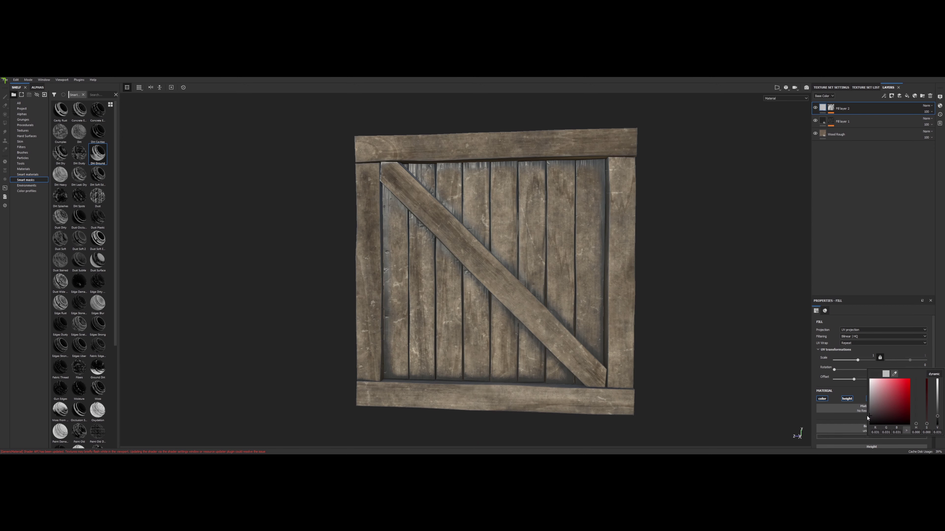
pyautogui.moveTo(867, 416)
pyautogui.mouseDown()
pyautogui.moveTo(863, 423)
pyautogui.moveTo(872, 419)
pyautogui.mouseUp()
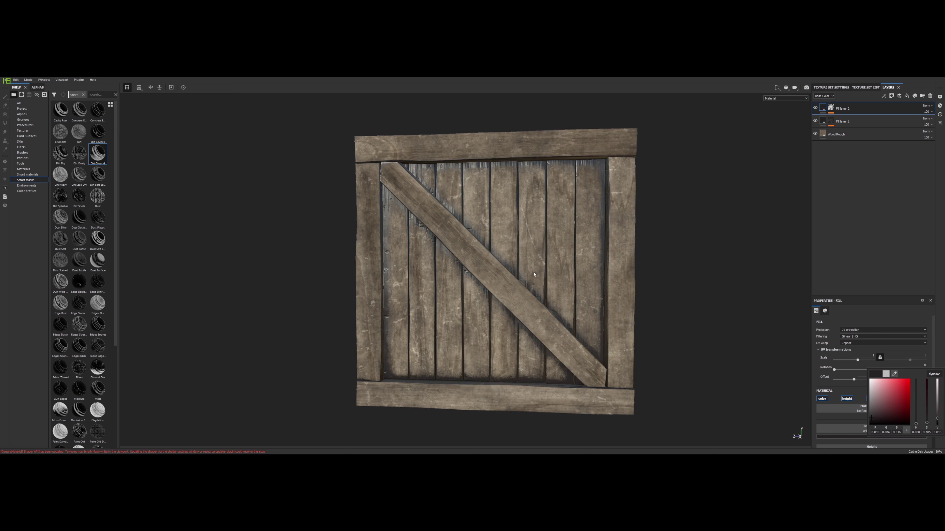
pyautogui.keyDown('alt'); pyautogui.moveTo(533, 274); pyautogui.dragTo(578, 289); pyautogui.keyUp('alt')
pyautogui.scroll(-3, 840, 441)
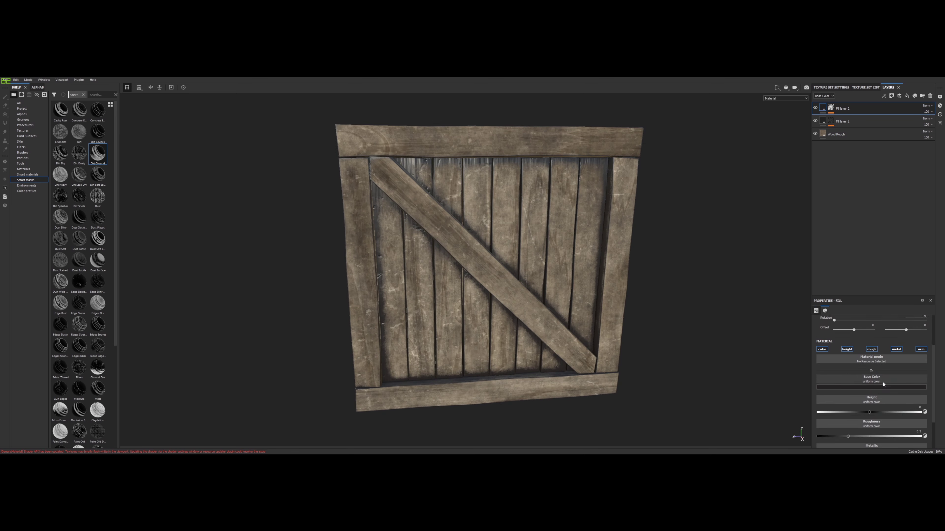
# Raise the Dirt Ground-masked fill layer's roughness close to its maximum and reduce its mask generator's AO to 0.55
pyautogui.moveTo(848, 437); pyautogui.dragTo(919, 444)
pyautogui.keyDown('alt'); pyautogui.moveTo(558, 355); pyautogui.dragTo(506, 331); pyautogui.keyUp('alt')
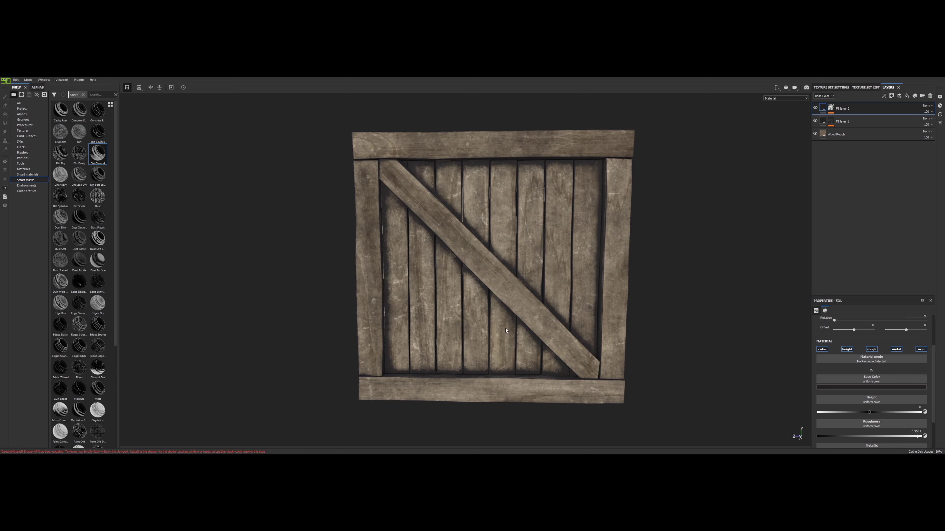
pyautogui.click(830, 108)
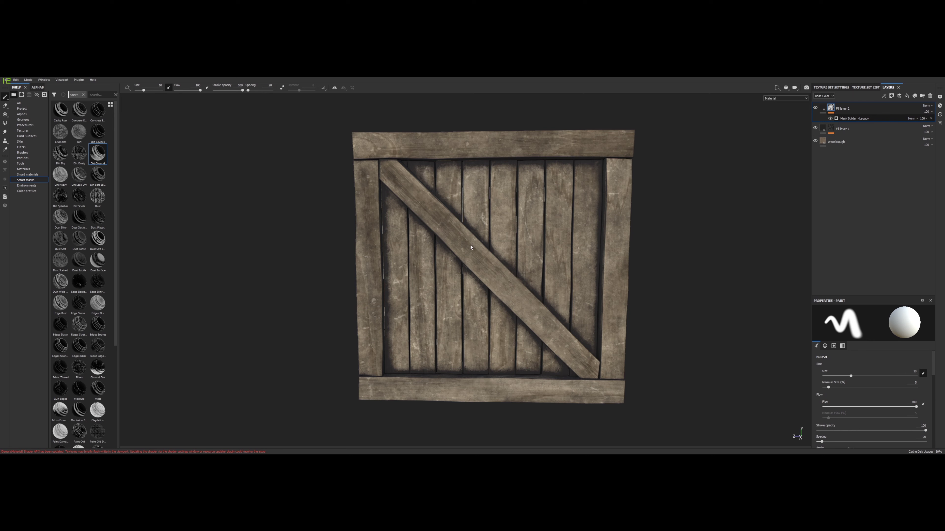
pyautogui.click(855, 119)
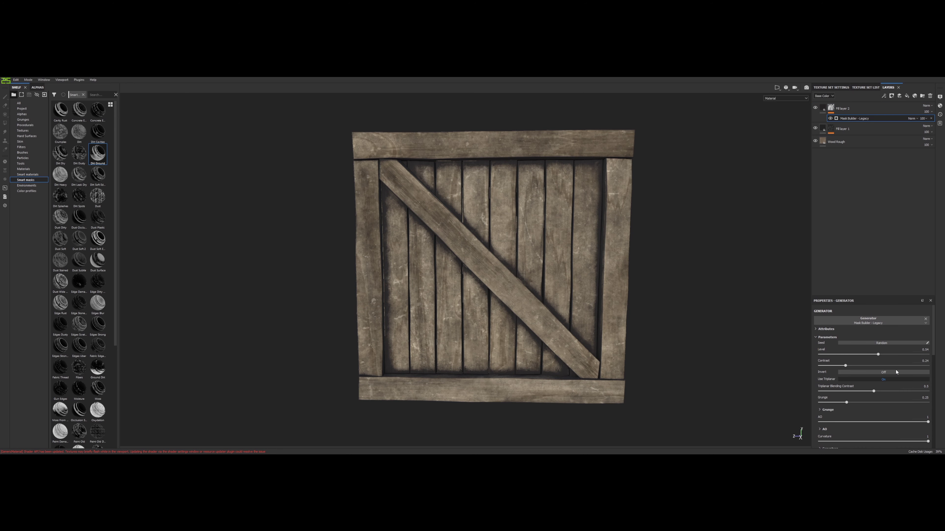
pyautogui.scroll(-2, 871, 411)
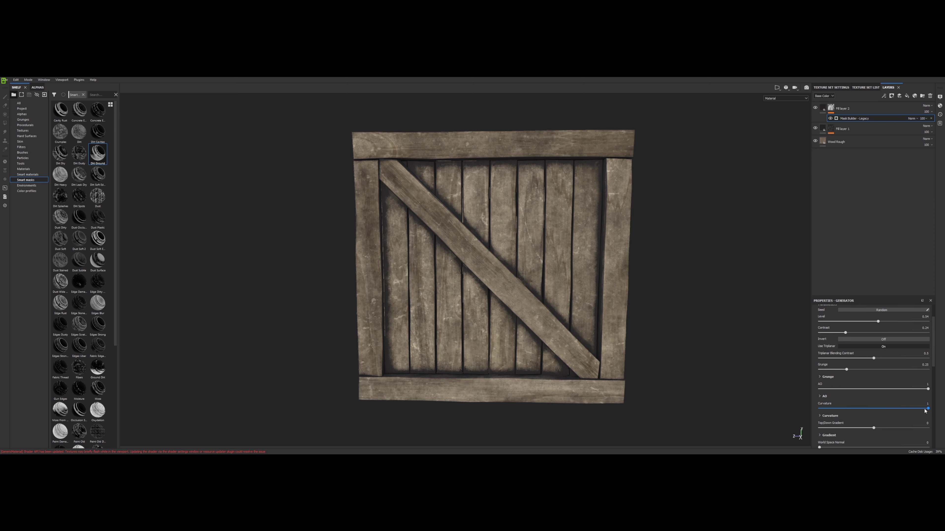
pyautogui.moveTo(927, 410)
pyautogui.mouseDown()
pyautogui.moveTo(849, 409)
pyautogui.moveTo(929, 408)
pyautogui.moveTo(874, 391)
pyautogui.moveTo(912, 390)
pyautogui.moveTo(904, 390)
pyautogui.mouseUp()
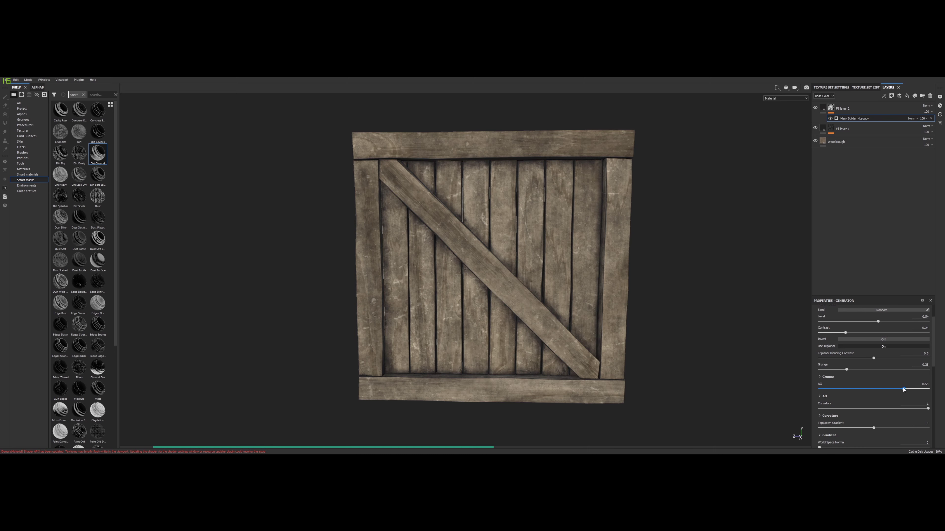
pyautogui.keyDown('alt'); pyautogui.moveTo(705, 369); pyautogui.dragTo(608, 362); pyautogui.keyUp('alt')
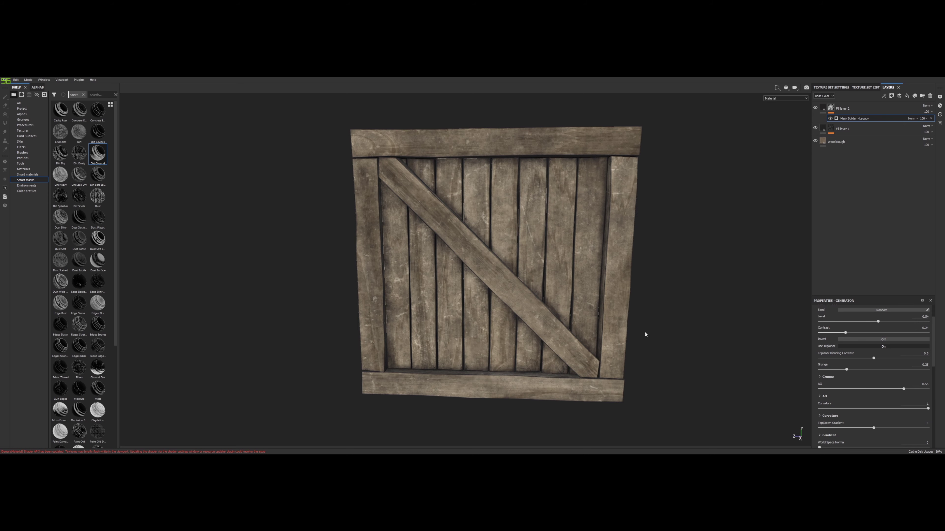
pyautogui.keyDown('alt'); pyautogui.moveTo(646, 335); pyautogui.dragTo(637, 330); pyautogui.keyUp('alt')
pyautogui.keyDown('alt'); pyautogui.moveTo(634, 328); pyautogui.dragTo(703, 323, button='middle'); pyautogui.keyUp('alt')
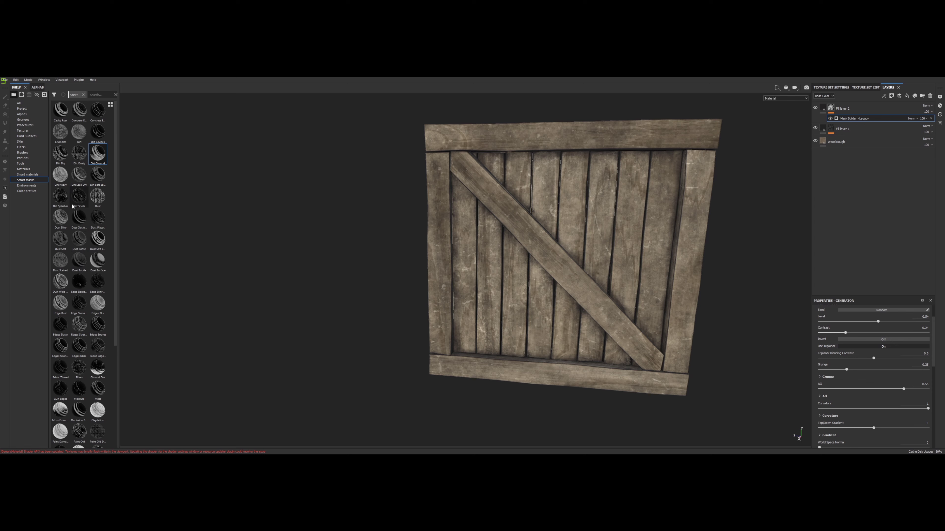
# Add a third fill layer at the top of the stack and apply the Ground Dirt smart mask to it
pyautogui.scroll(-4, 87, 273)
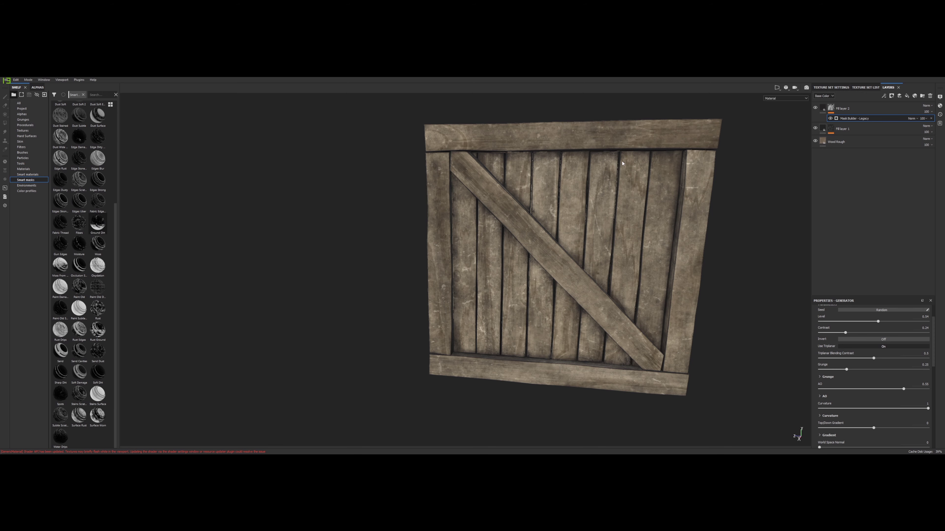
pyautogui.click(909, 96)
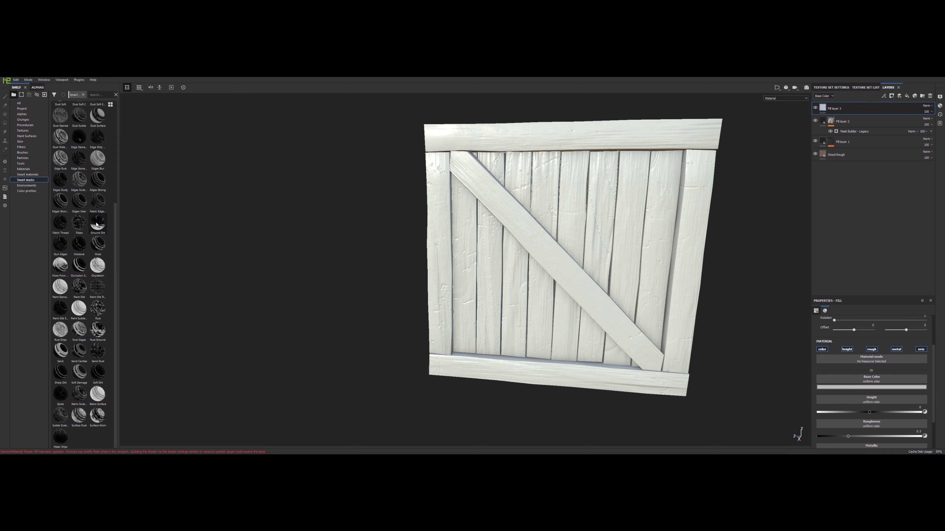
pyautogui.moveTo(97, 223)
pyautogui.mouseDown()
pyautogui.moveTo(580, 218)
pyautogui.moveTo(839, 106)
pyautogui.mouseUp()
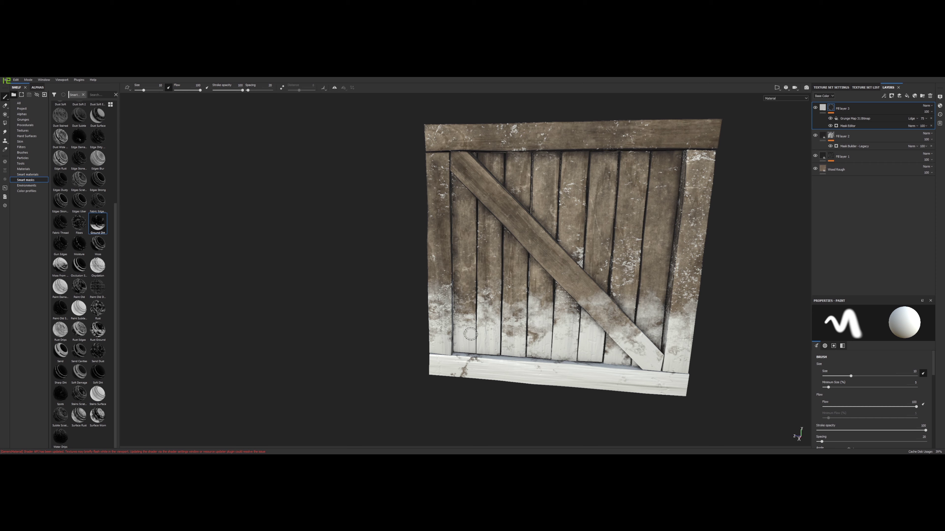
pyautogui.keyDown('alt'); pyautogui.moveTo(470, 334); pyautogui.dragTo(494, 327); pyautogui.keyUp('alt')
pyautogui.keyDown('alt'); pyautogui.moveTo(546, 315); pyautogui.dragTo(508, 322, button='middle'); pyautogui.keyUp('alt')
pyautogui.moveTo(507, 321)
pyautogui.keyDown('alt'); pyautogui.mouseDown()
pyautogui.moveTo(506, 337)
pyautogui.moveTo(505, 327)
pyautogui.mouseUp(); pyautogui.keyUp('alt')
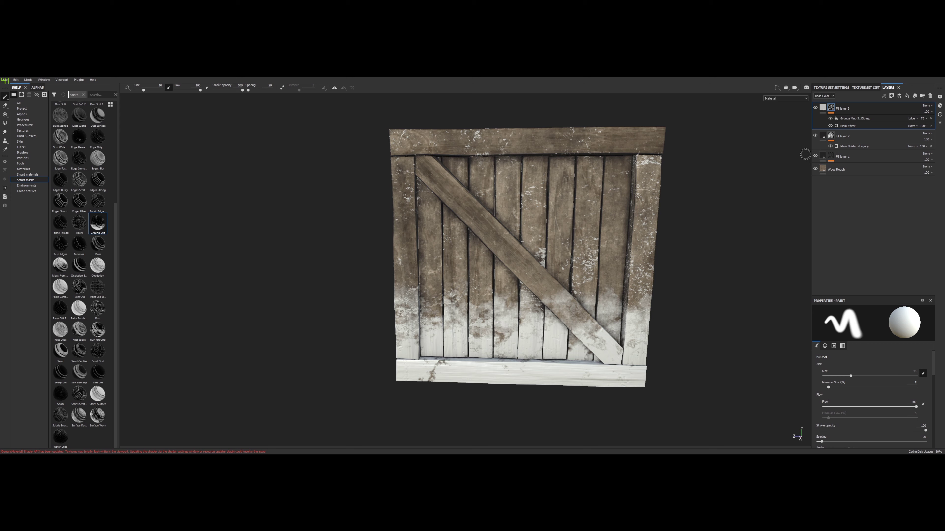
pyautogui.moveTo(450, 340)
pyautogui.keyDown('alt'); pyautogui.mouseDown()
pyautogui.moveTo(552, 337)
pyautogui.moveTo(510, 347)
pyautogui.mouseUp(); pyautogui.keyUp('alt')
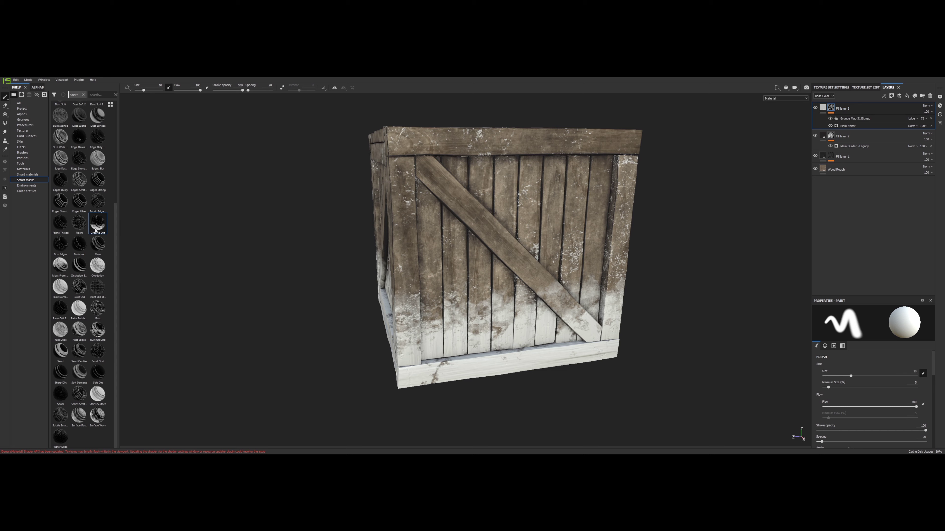
# Set the base color of the Ground Dirt-masked fill layer to a very dark brown
pyautogui.click(823, 108)
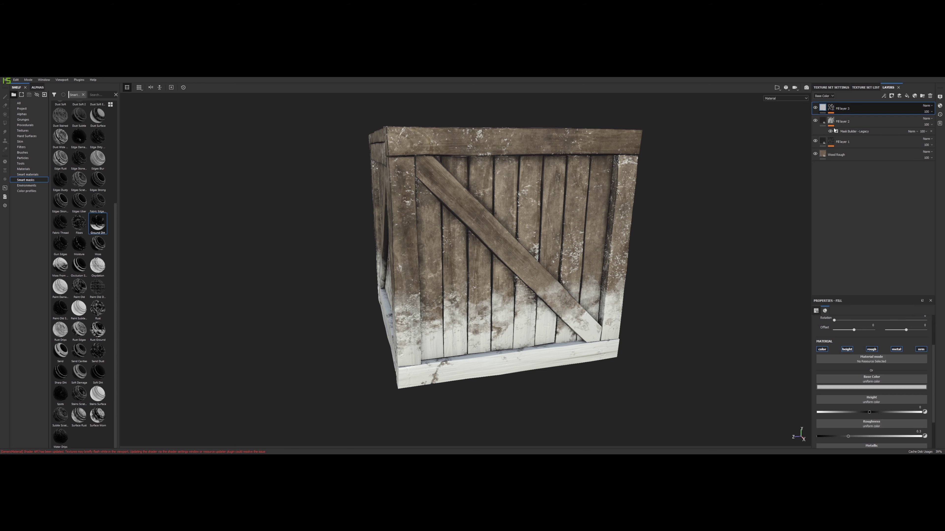
pyautogui.click(864, 385)
pyautogui.click(875, 446)
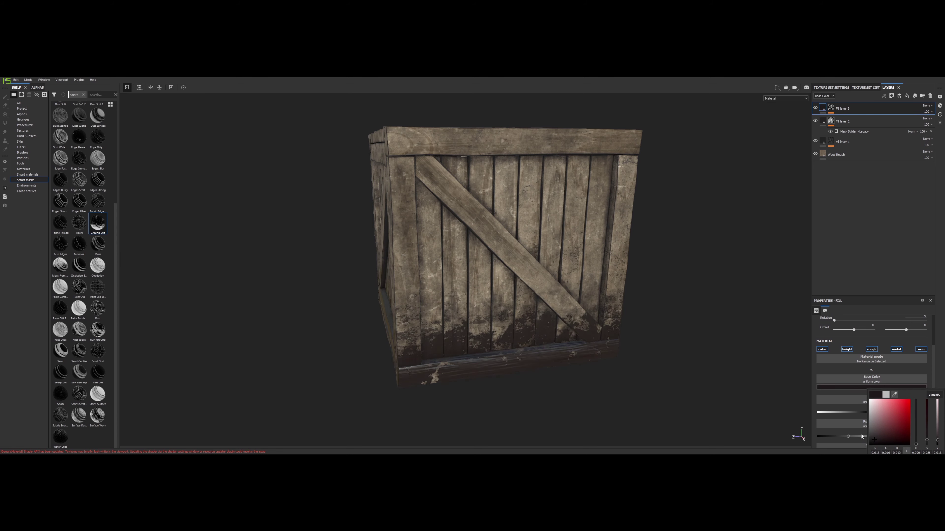
pyautogui.keyDown('alt'); pyautogui.moveTo(572, 356); pyautogui.dragTo(533, 338); pyautogui.keyUp('alt')
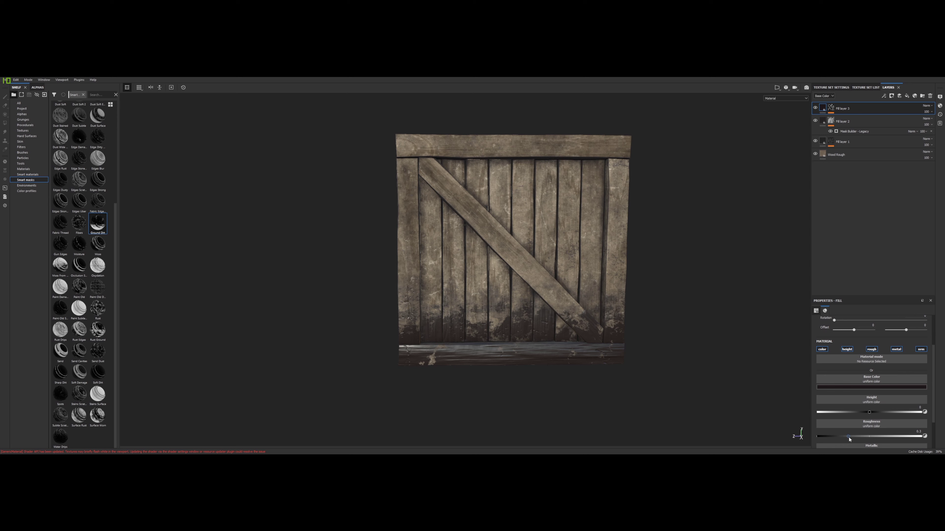
# Compare low and high roughness on the Ground Dirt-masked fill layer and leave it close to the maximum
pyautogui.moveTo(848, 437); pyautogui.dragTo(908, 437)
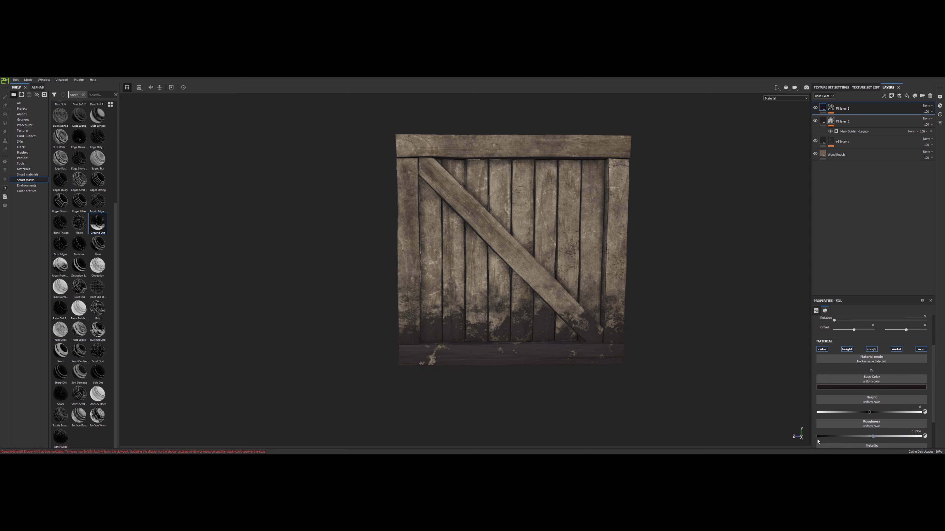
pyautogui.click(818, 439)
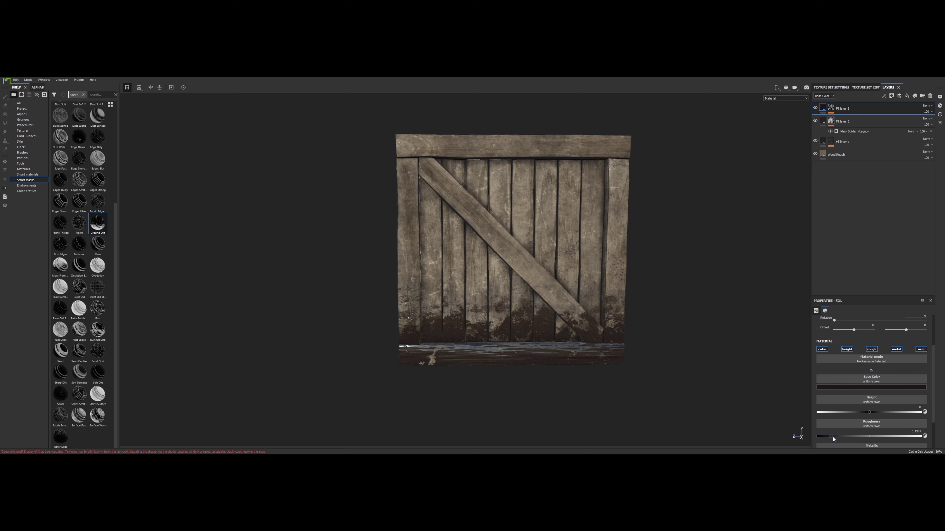
pyautogui.click(856, 439)
pyautogui.moveTo(886, 437); pyautogui.dragTo(904, 436)
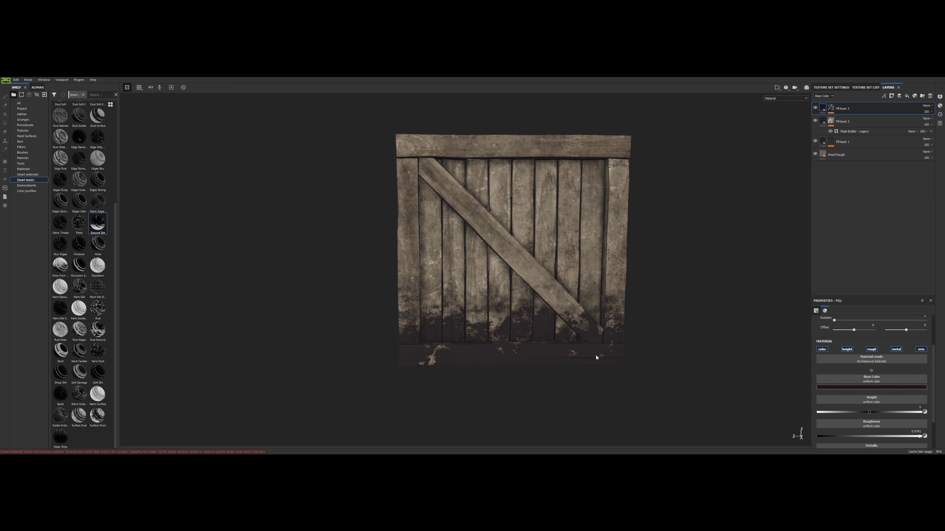
# Lower the Global Balance of the Ground Dirt layer's Mask Editor generator to 0.82 to reduce dirt on the lower planks
pyautogui.keyDown('alt'); pyautogui.moveTo(596, 358); pyautogui.dragTo(599, 369); pyautogui.keyUp('alt')
pyautogui.keyDown('alt'); pyautogui.moveTo(598, 369); pyautogui.dragTo(586, 317, button='middle'); pyautogui.keyUp('alt')
pyautogui.keyDown('alt'); pyautogui.moveTo(586, 317); pyautogui.dragTo(521, 303); pyautogui.keyUp('alt')
pyautogui.scroll(3, 560, 290)
pyautogui.keyDown('alt'); pyautogui.moveTo(450, 297); pyautogui.dragTo(580, 308, button='middle'); pyautogui.keyUp('alt')
pyautogui.click(831, 108)
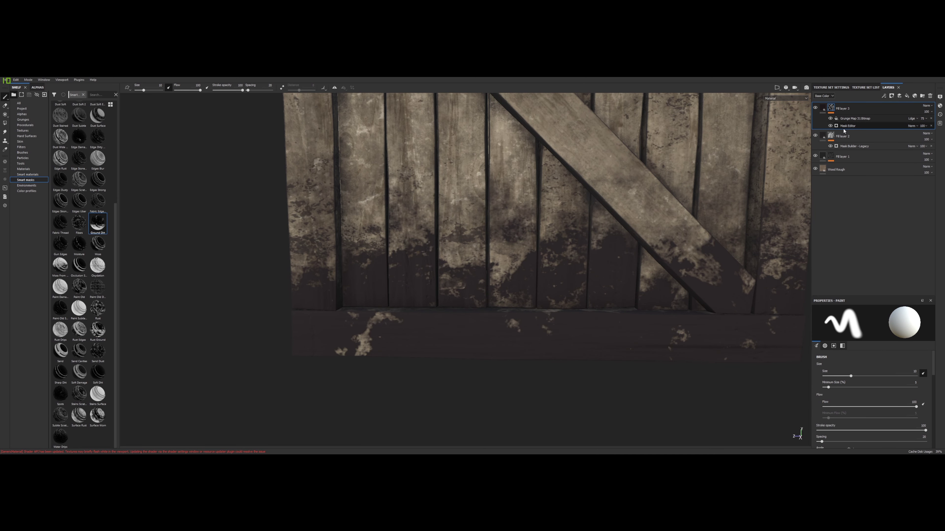
pyautogui.click(844, 128)
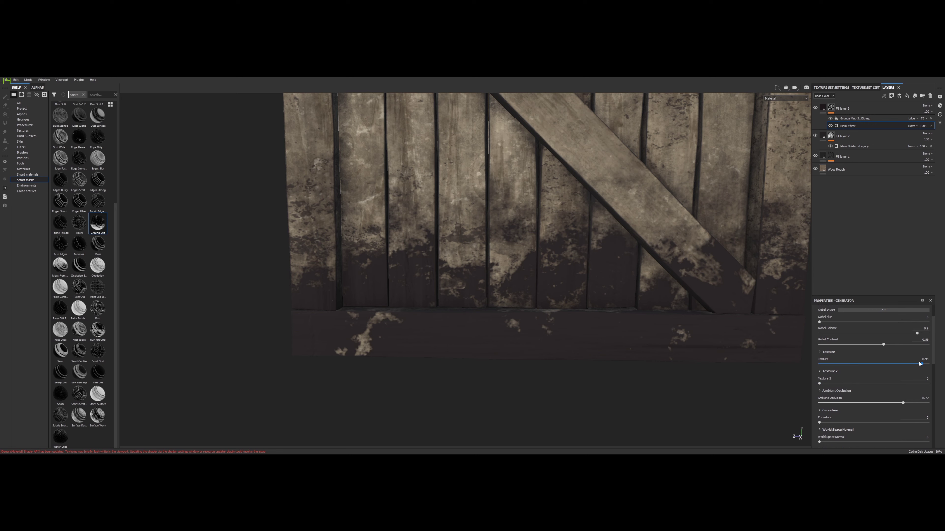
pyautogui.scroll(2, 920, 363)
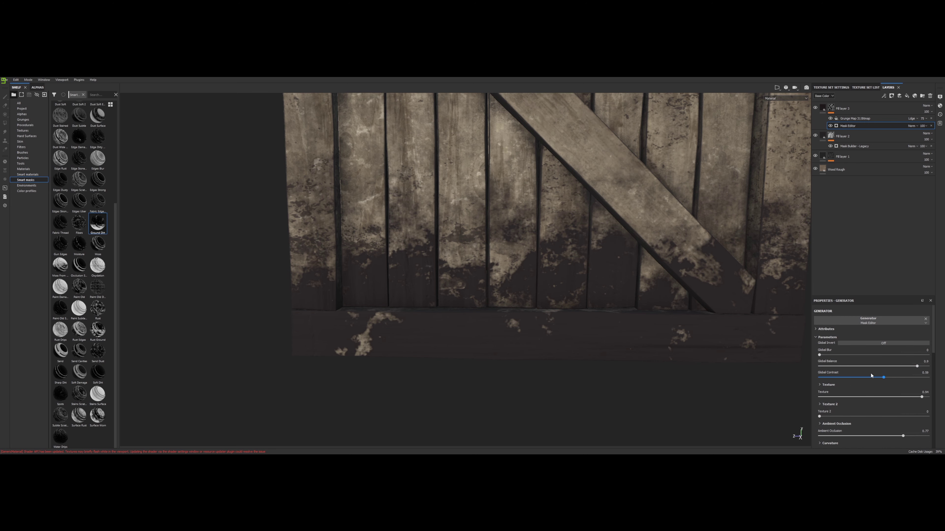
pyautogui.scroll(-3, 878, 393)
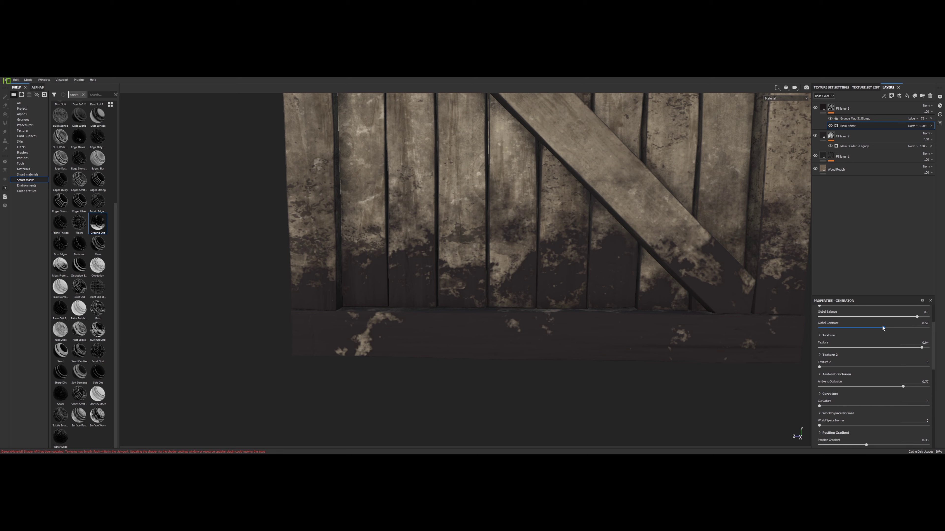
pyautogui.moveTo(893, 319)
pyautogui.mouseDown()
pyautogui.moveTo(917, 323)
pyautogui.moveTo(908, 321)
pyautogui.mouseUp()
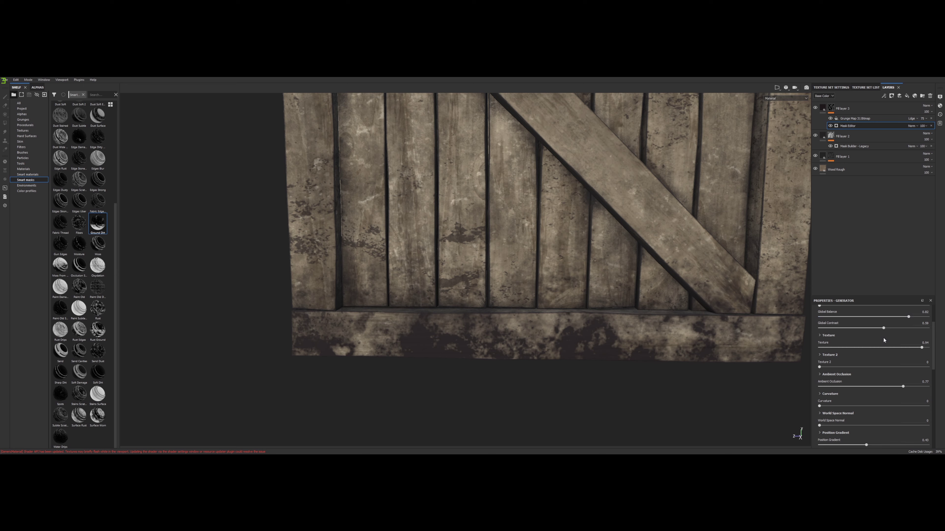
# Set the Ground Dirt mask's Position Gradient to 0.6 and its Texture amount to 1
pyautogui.scroll(-1, 840, 390)
pyautogui.scroll(-1, 833, 397)
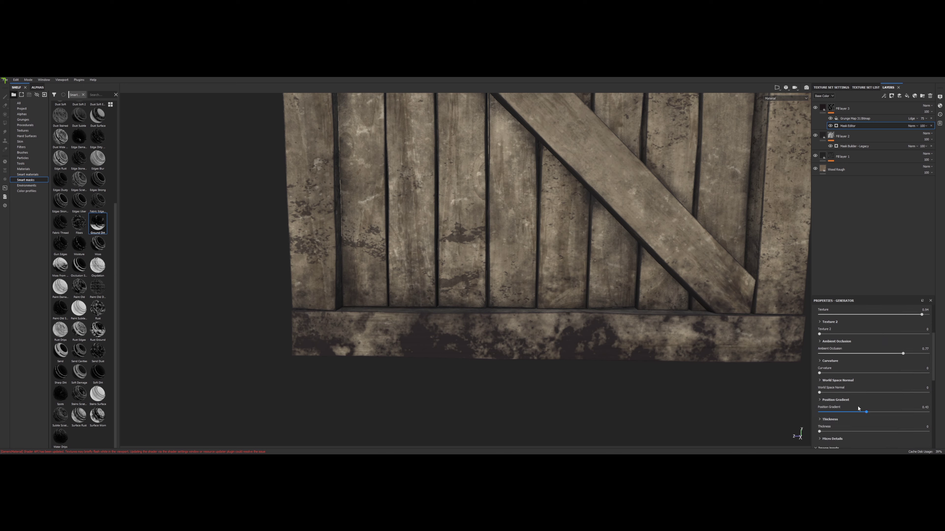
pyautogui.moveTo(866, 412); pyautogui.dragTo(886, 413)
pyautogui.scroll(2, 904, 343)
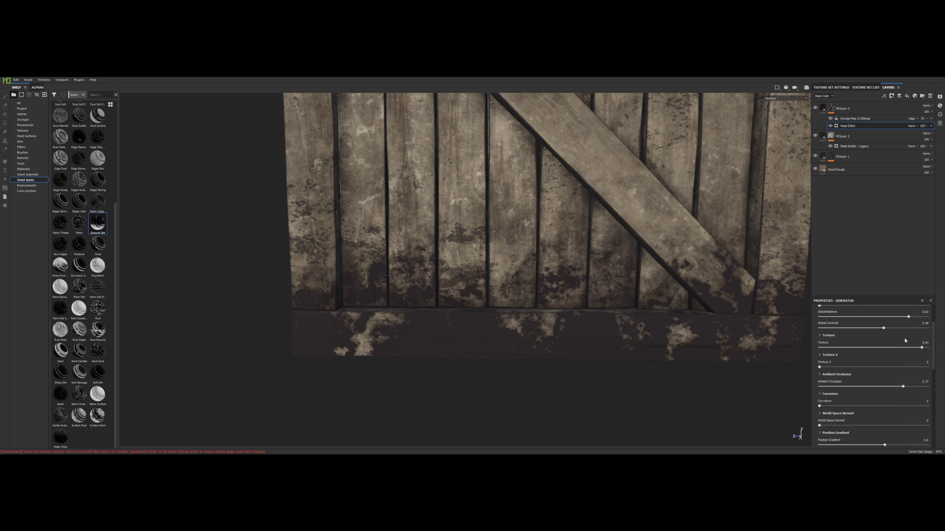
pyautogui.moveTo(921, 347)
pyautogui.mouseDown()
pyautogui.moveTo(910, 350)
pyautogui.moveTo(931, 352)
pyautogui.mouseUp()
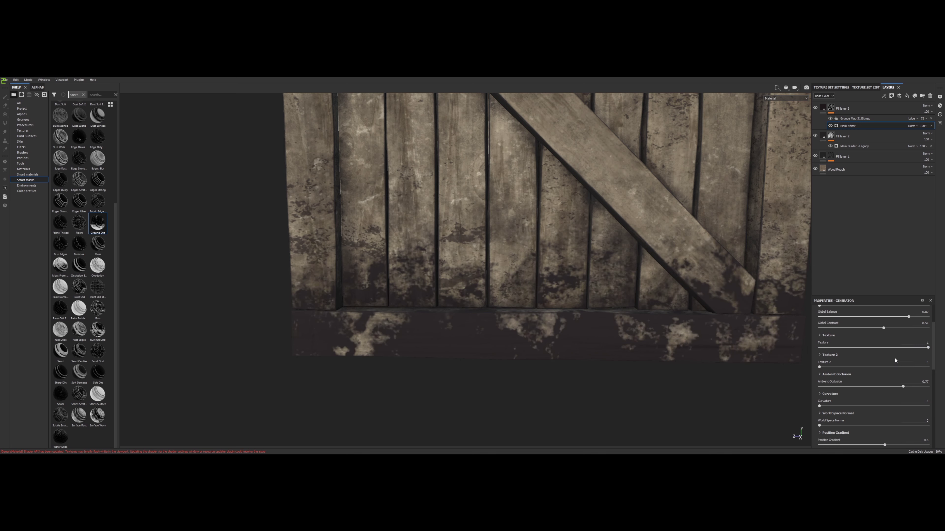
pyautogui.click(828, 336)
pyautogui.click(822, 336)
pyautogui.moveTo(909, 317); pyautogui.dragTo(908, 324)
pyautogui.moveTo(692, 295)
pyautogui.keyDown('alt'); pyautogui.mouseDown()
pyautogui.moveTo(687, 289)
pyautogui.moveTo(774, 287)
pyautogui.moveTo(695, 290)
pyautogui.mouseUp(); pyautogui.keyUp('alt')
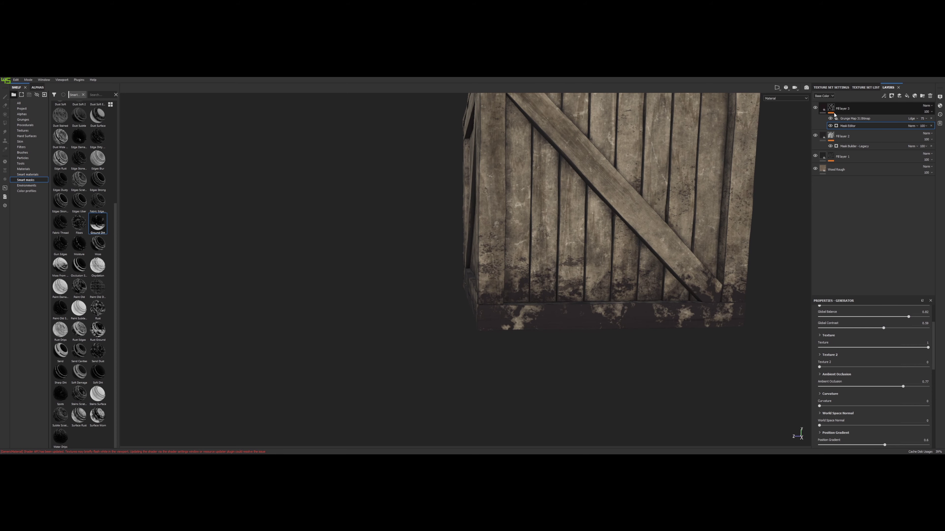
# Move the Ground Dirt-masked fill layer directly above the base wood layer, beneath the other two dirt layers
pyautogui.moveTo(843, 110); pyautogui.dragTo(829, 173)
pyautogui.keyDown('alt'); pyautogui.moveTo(708, 254); pyautogui.dragTo(654, 265); pyautogui.keyUp('alt')
pyautogui.scroll(-4, 595, 260)
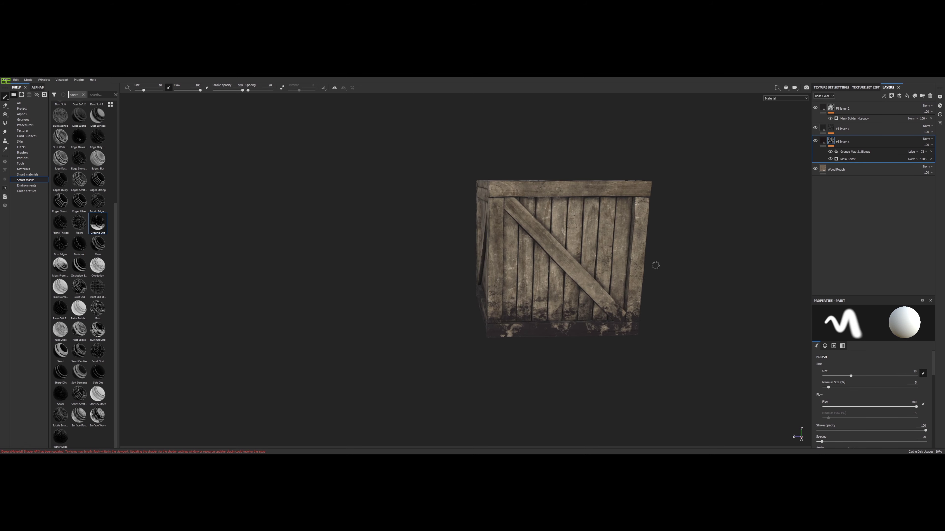
pyautogui.keyDown('alt'); pyautogui.moveTo(654, 265); pyautogui.dragTo(591, 248, button='middle'); pyautogui.keyUp('alt')
pyautogui.keyDown('alt'); pyautogui.moveTo(590, 248); pyautogui.dragTo(549, 268); pyautogui.keyUp('alt')
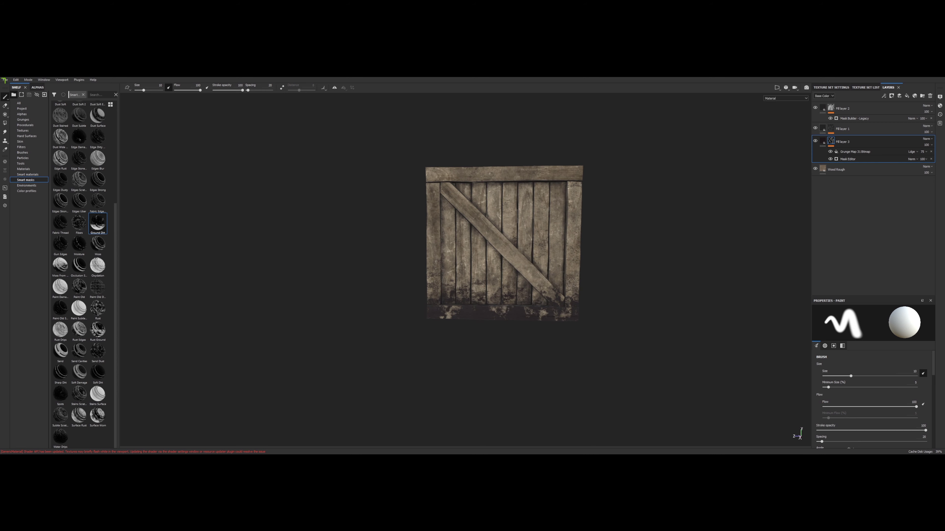
# Raise the Ground Dirt mask's Ambient Occlusion to about 0.88 and lower its Global Balance to 0.75
pyautogui.click(855, 159)
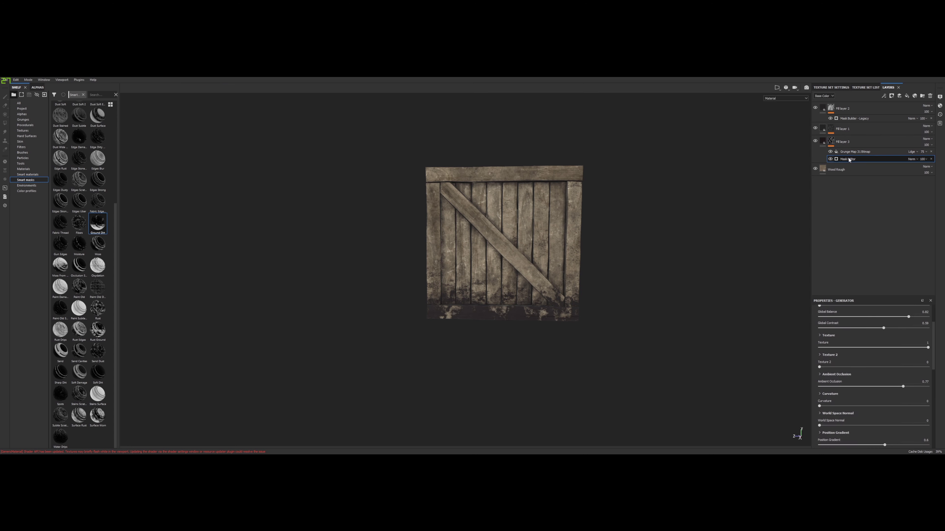
pyautogui.scroll(-1, 881, 381)
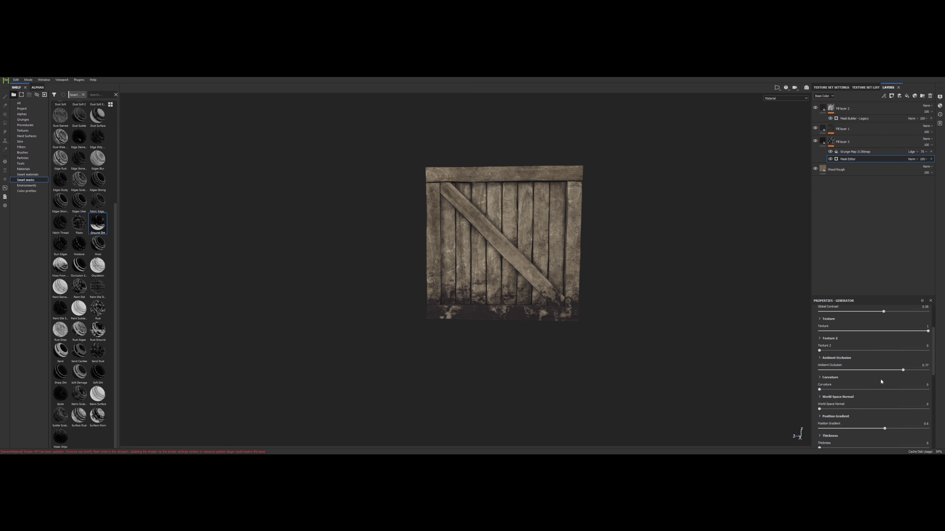
pyautogui.moveTo(902, 370)
pyautogui.mouseDown()
pyautogui.moveTo(871, 372)
pyautogui.moveTo(910, 371)
pyautogui.mouseUp()
pyautogui.scroll(2, 891, 370)
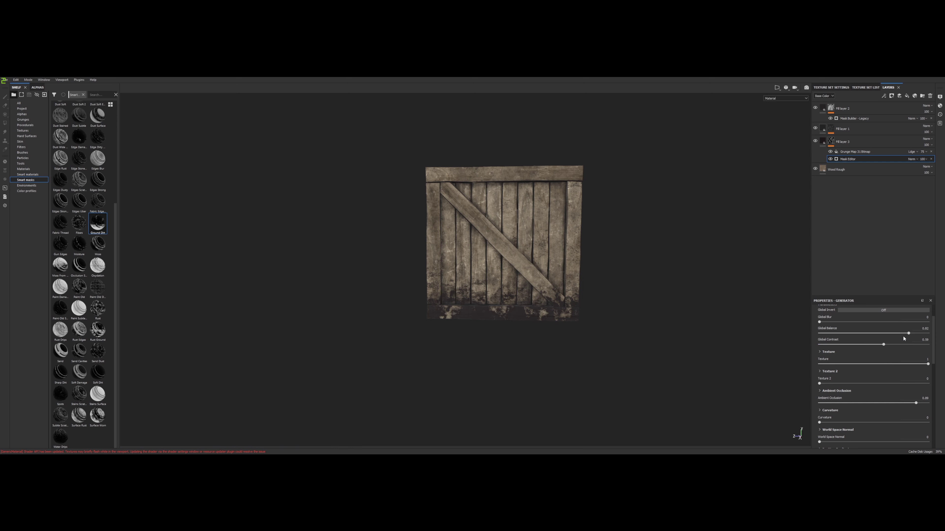
pyautogui.moveTo(908, 333); pyautogui.dragTo(900, 335)
pyautogui.keyDown('alt'); pyautogui.moveTo(576, 321); pyautogui.dragTo(495, 303); pyautogui.keyUp('alt')
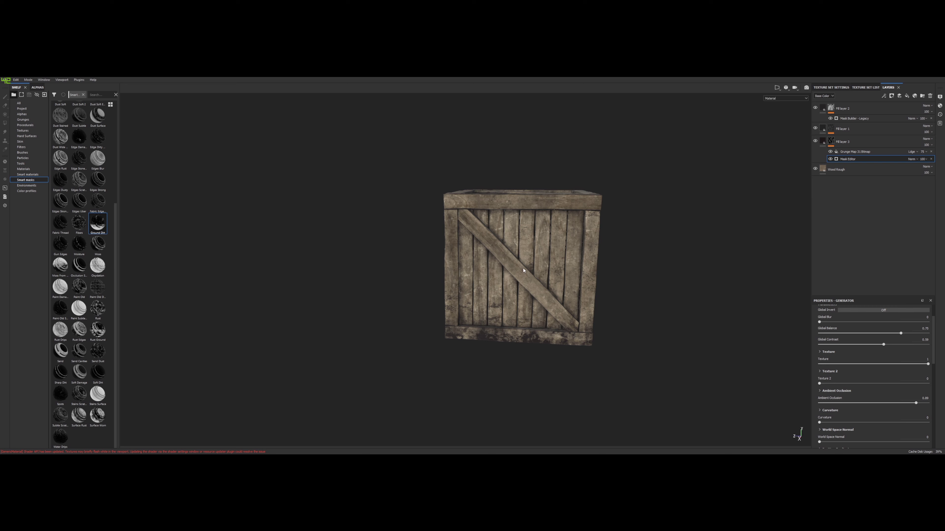
pyautogui.keyDown('alt'); pyautogui.keyDown('shift'); pyautogui.moveTo(523, 268); pyautogui.dragTo(529, 262); pyautogui.keyUp('shift'); pyautogui.keyUp('alt')
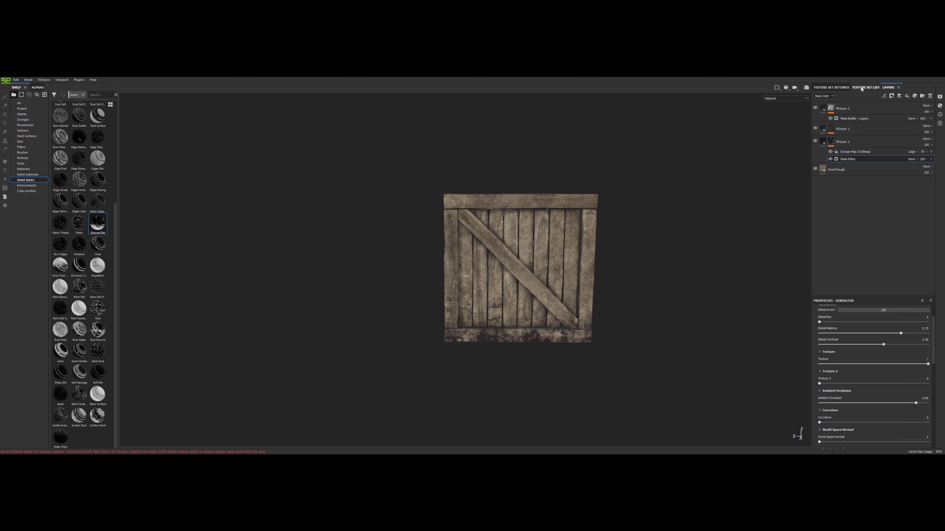
# Add a fill layer above the Ground Dirt layer with a black mask driven by a Dirt generator
pyautogui.click(899, 97)
pyautogui.rightClick(830, 141)
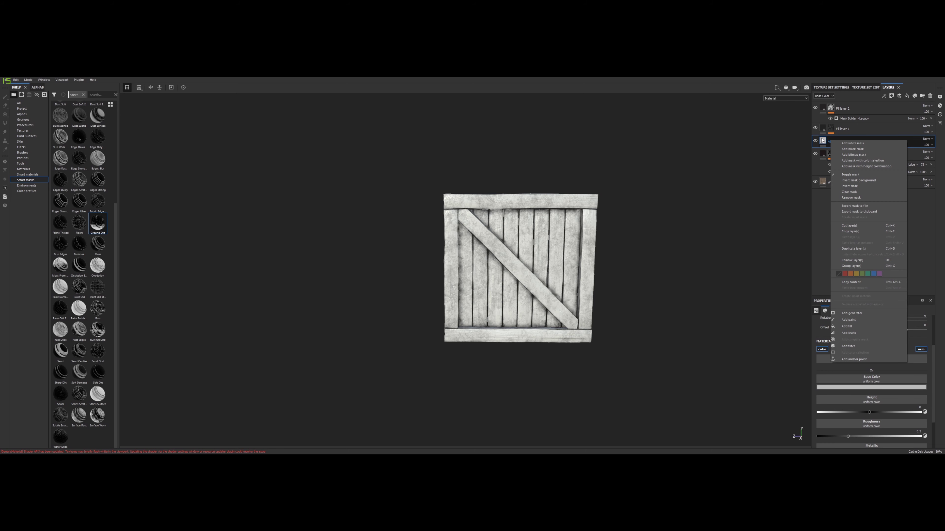
pyautogui.click(852, 149)
pyautogui.rightClick(830, 141)
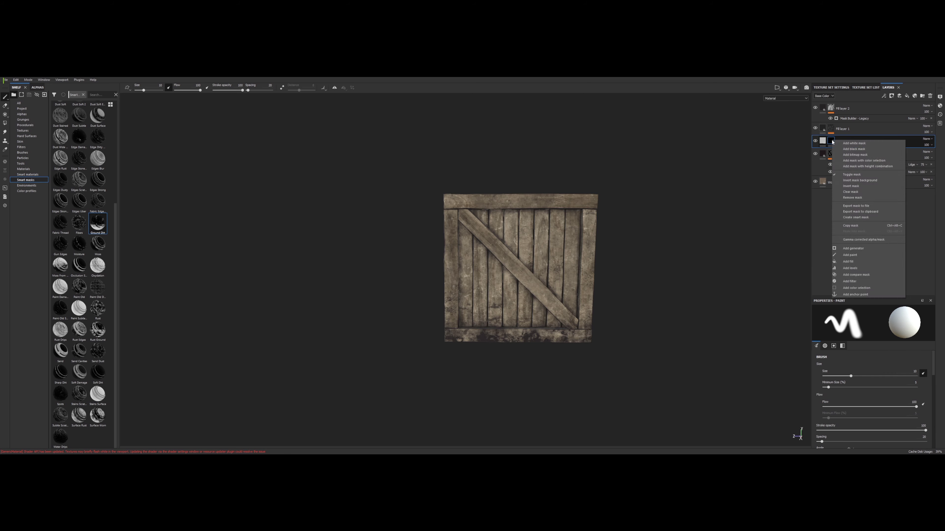
pyautogui.click(854, 249)
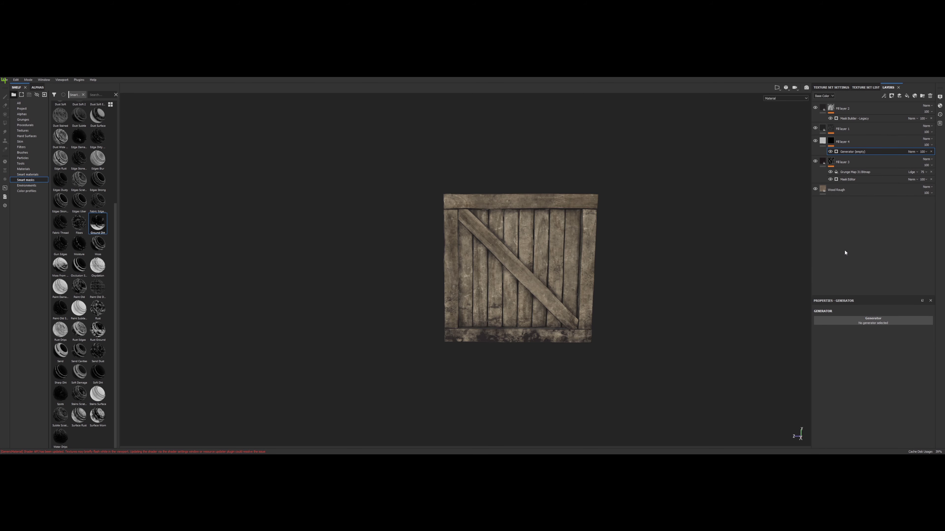
pyautogui.click(862, 324)
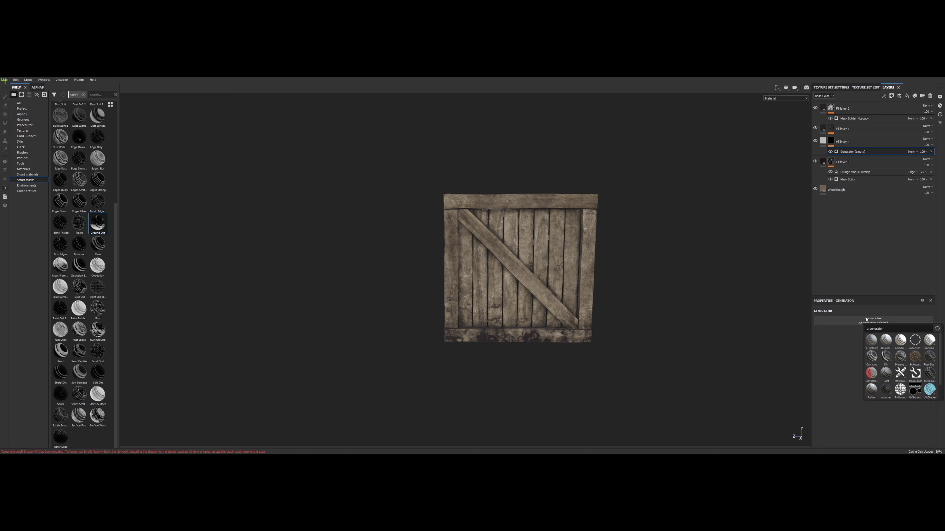
pyautogui.click(886, 357)
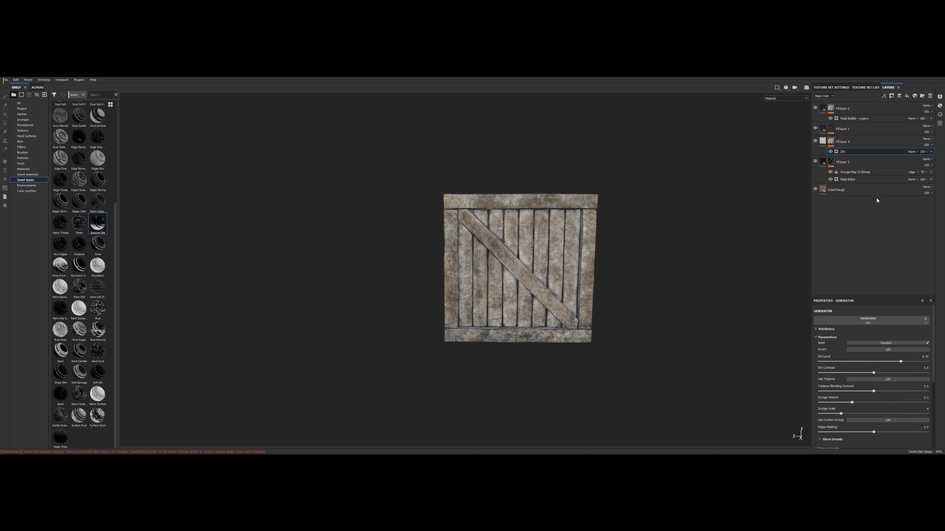
# Set the Dirt-generator fill layer's base color to a very dark brown
pyautogui.scroll(4, 568, 262)
pyautogui.keyDown('alt'); pyautogui.moveTo(568, 262); pyautogui.dragTo(592, 298); pyautogui.keyUp('alt')
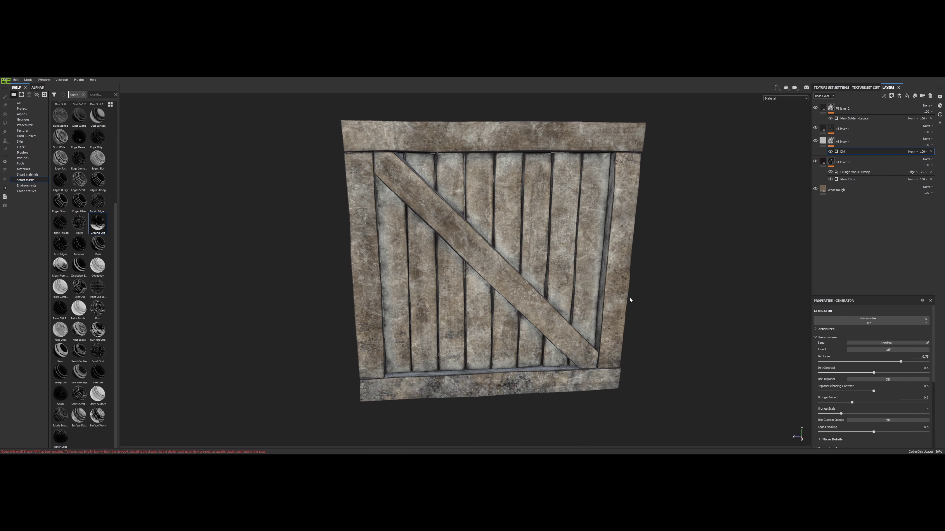
pyautogui.click(845, 142)
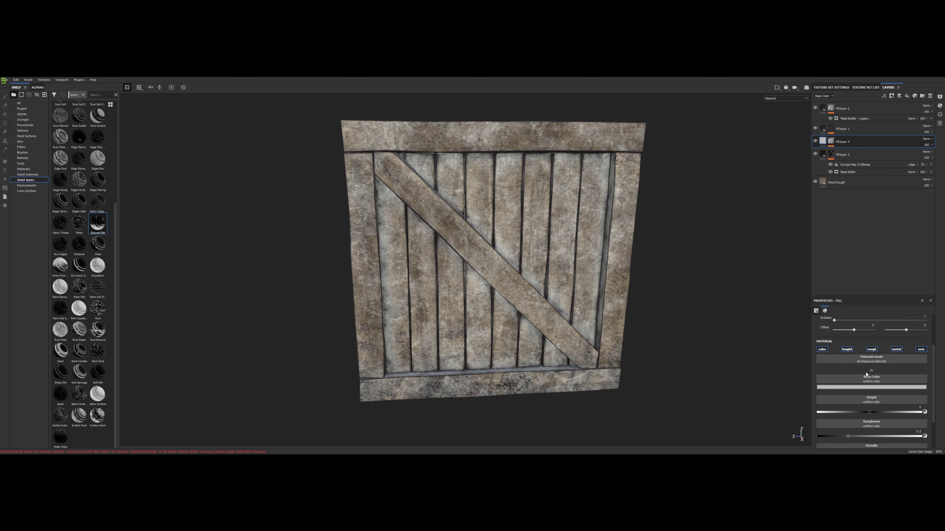
pyautogui.click(869, 388)
pyautogui.moveTo(884, 432); pyautogui.dragTo(874, 442)
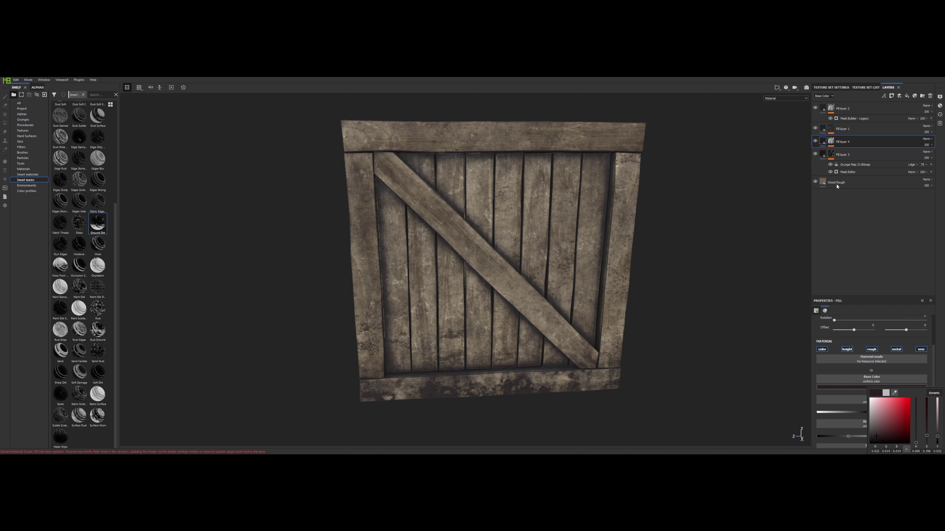
pyautogui.click(831, 142)
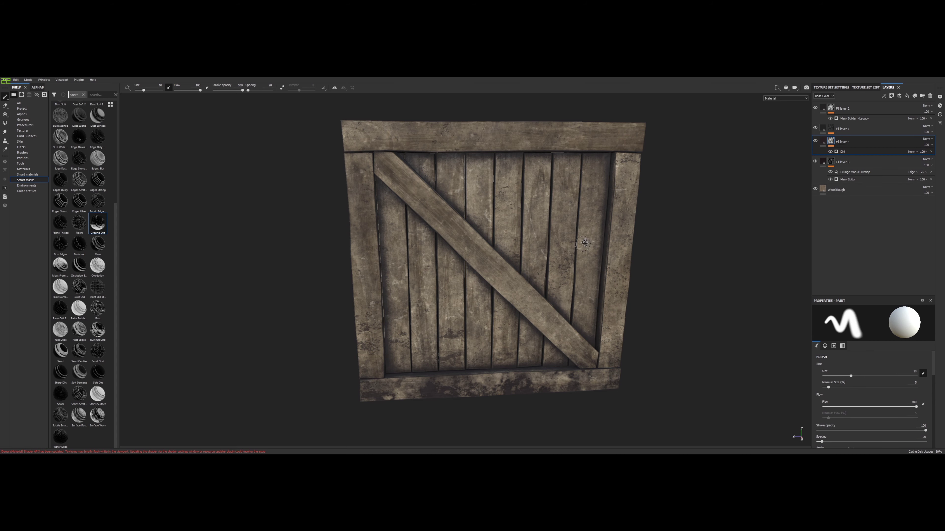
pyautogui.moveTo(590, 236)
pyautogui.keyDown('alt'); pyautogui.mouseDown()
pyautogui.moveTo(632, 233)
pyautogui.moveTo(576, 240)
pyautogui.mouseUp(); pyautogui.keyUp('alt')
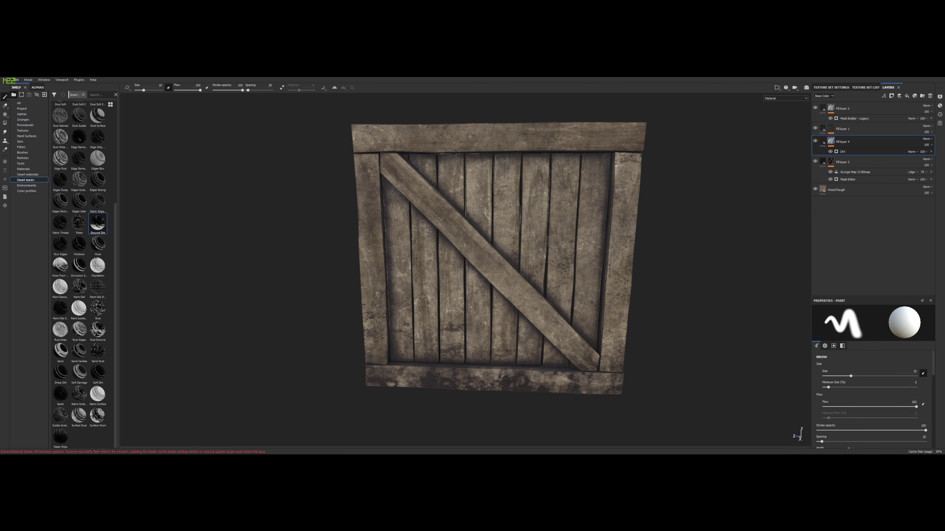
pyautogui.scroll(-1, 880, 401)
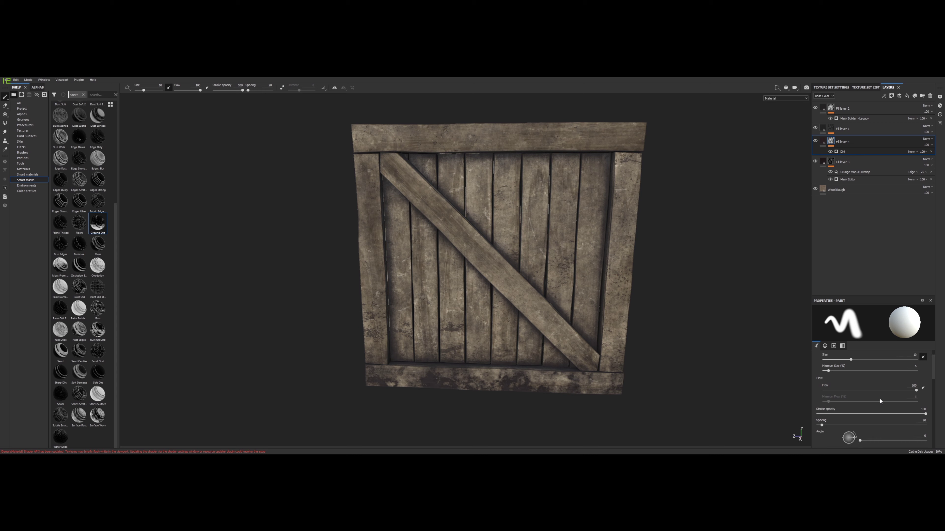
# Add a fill layer directly above Fill layer 1 and apply the Dirt Splatter smart mask to it
pyautogui.click(832, 129)
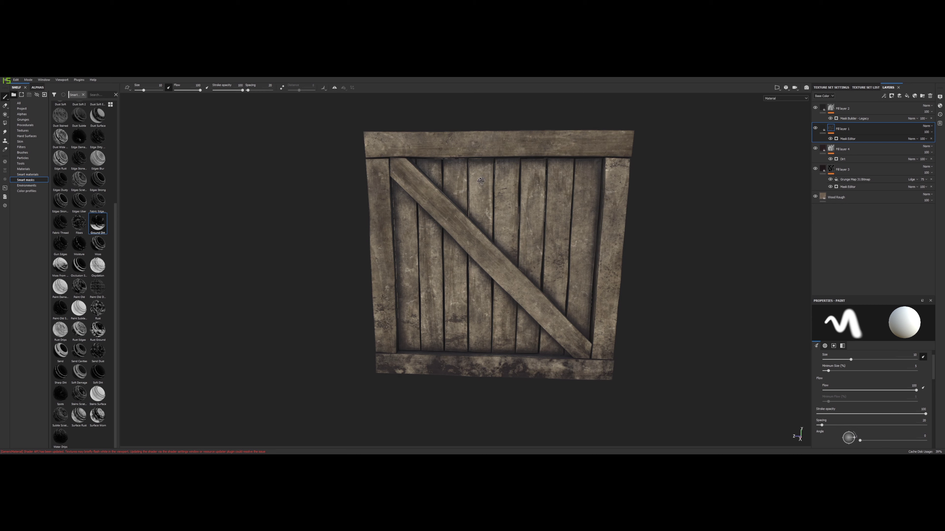
pyautogui.keyDown('alt'); pyautogui.moveTo(503, 214); pyautogui.dragTo(478, 181); pyautogui.keyUp('alt')
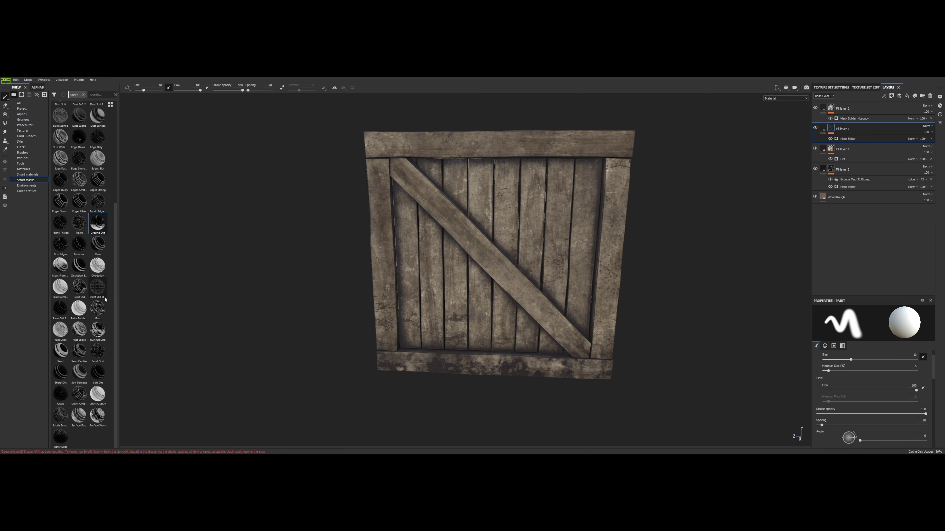
pyautogui.moveTo(102, 304)
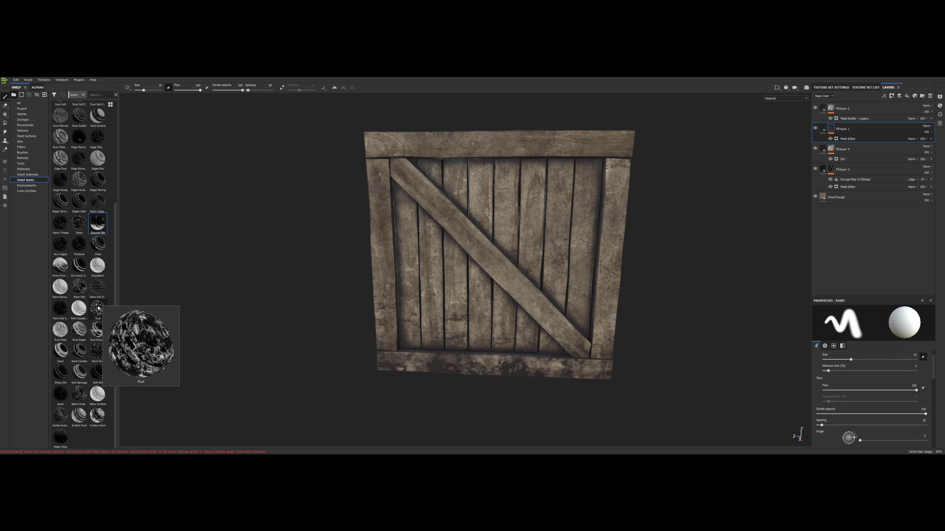
pyautogui.scroll(4, 100, 318)
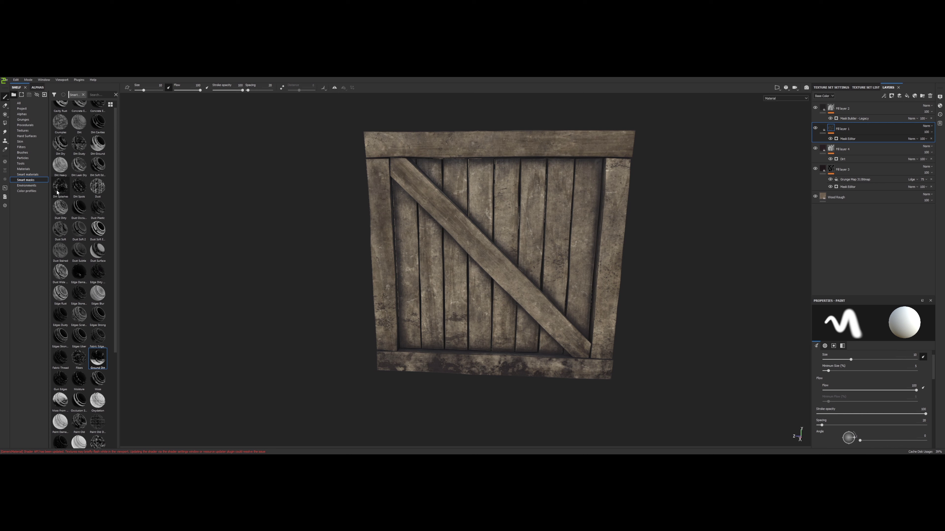
pyautogui.scroll(1, 62, 193)
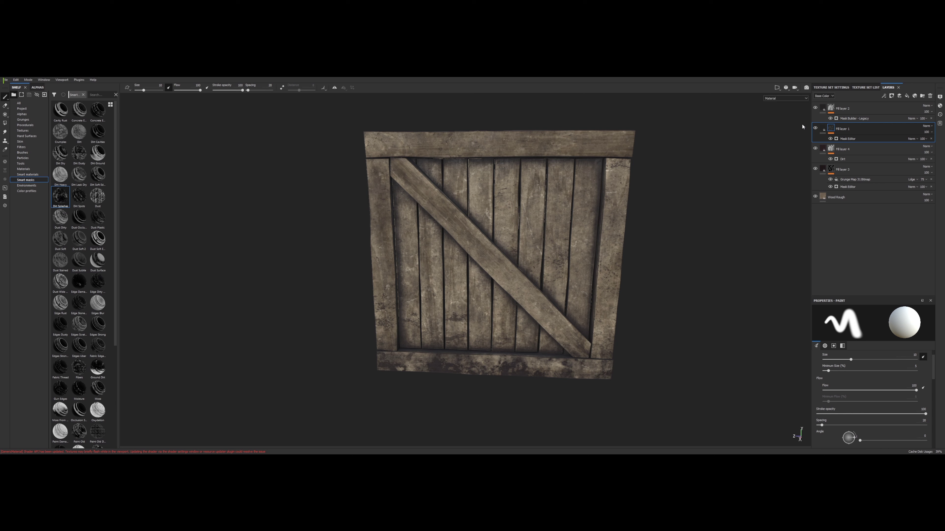
pyautogui.click(907, 97)
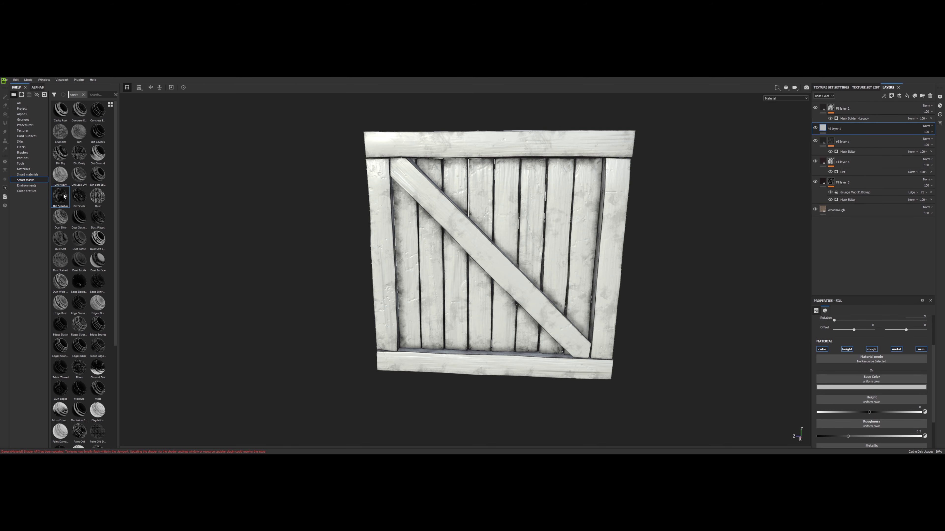
pyautogui.moveTo(60, 196); pyautogui.dragTo(846, 126)
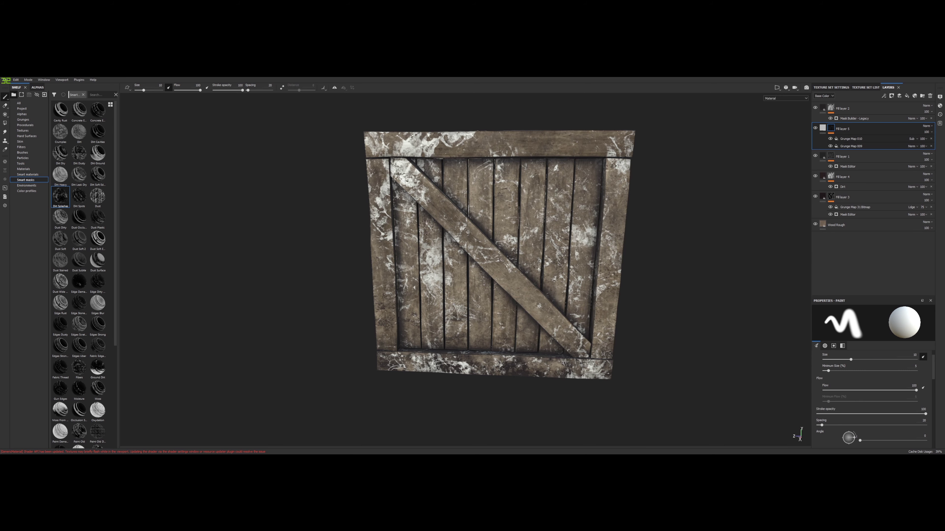
# Set the base color of the Dirt Splatter-masked fill layer to near-black
pyautogui.click(824, 128)
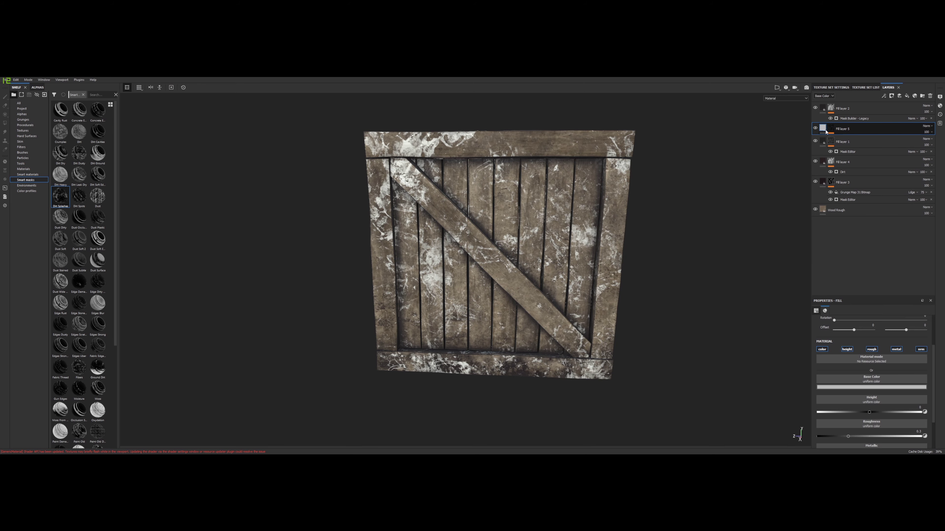
pyautogui.click(870, 387)
pyautogui.moveTo(874, 420); pyautogui.dragTo(874, 442)
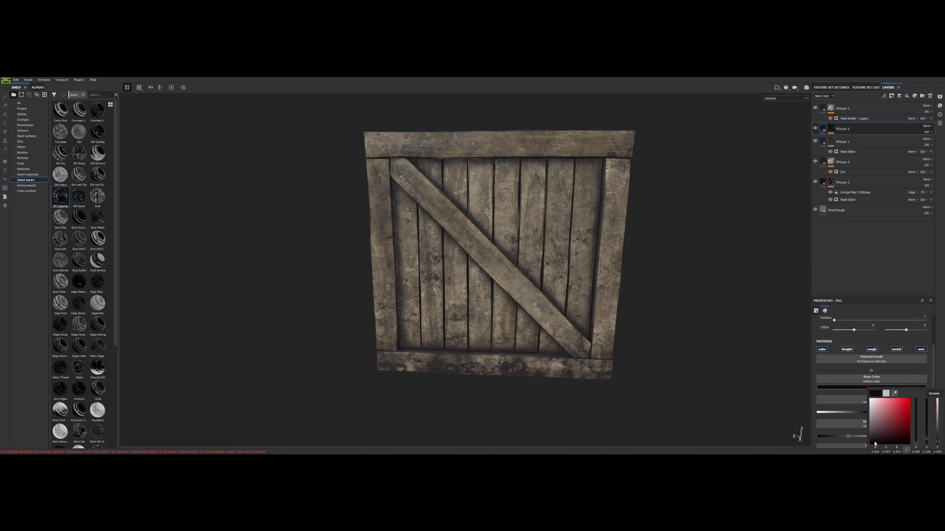
# Raise the Roughness of both the Dirt Splatter-masked fill and the Dirt-generator fill to about 0.96
pyautogui.click(841, 426)
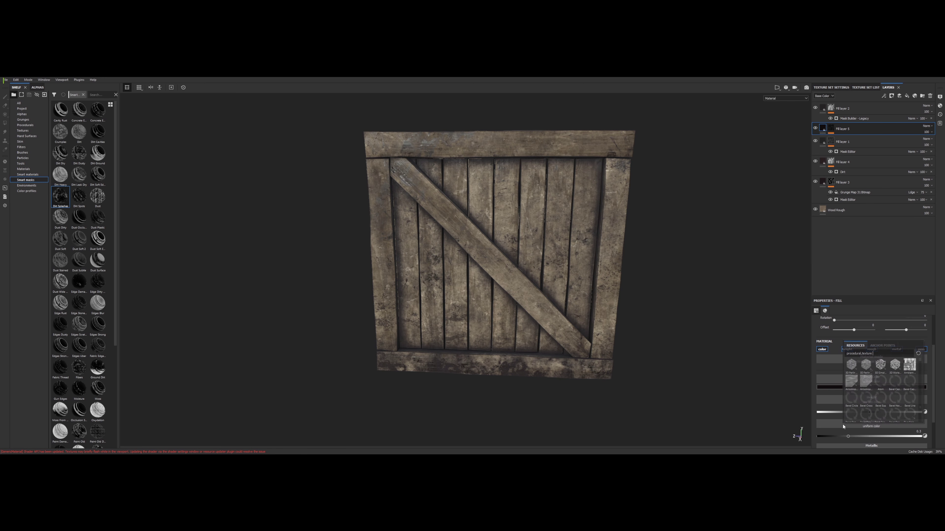
pyautogui.moveTo(851, 437); pyautogui.dragTo(918, 441)
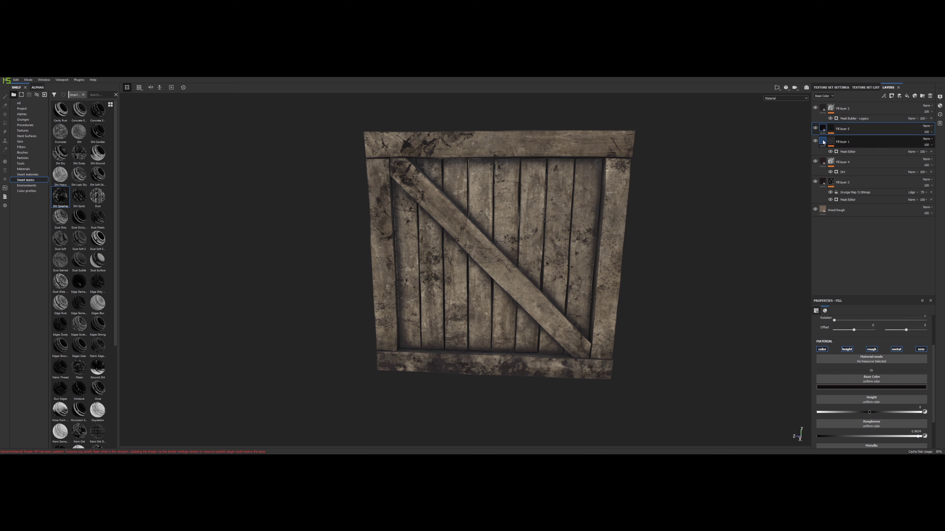
pyautogui.click(824, 163)
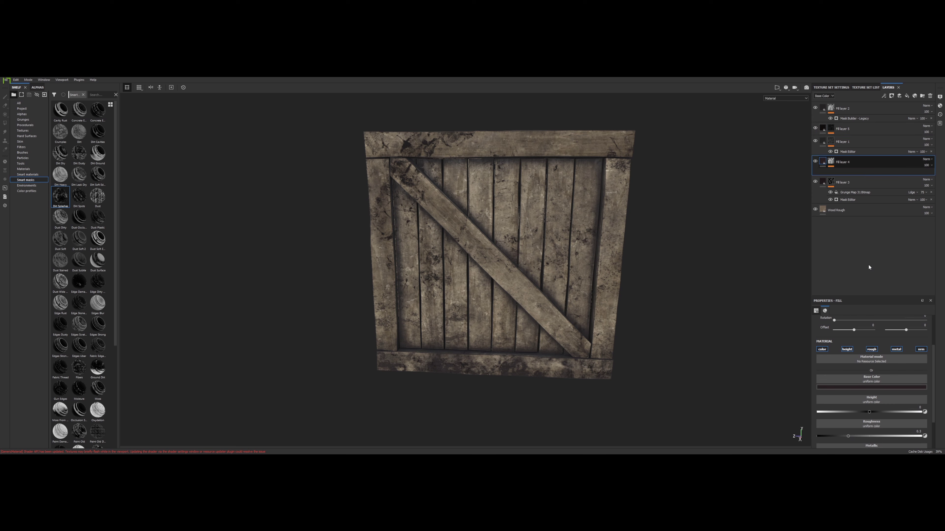
pyautogui.moveTo(902, 437); pyautogui.dragTo(918, 437)
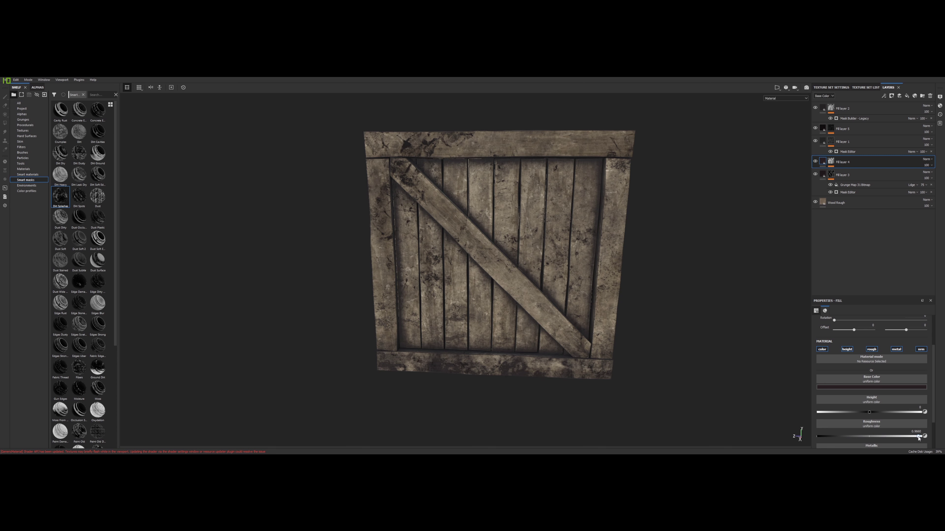
# Examine the layered dirt and splatter on the crate's front, side faces and corners from several angles
pyautogui.keyDown('alt'); pyautogui.moveTo(584, 280); pyautogui.dragTo(595, 264); pyautogui.keyUp('alt')
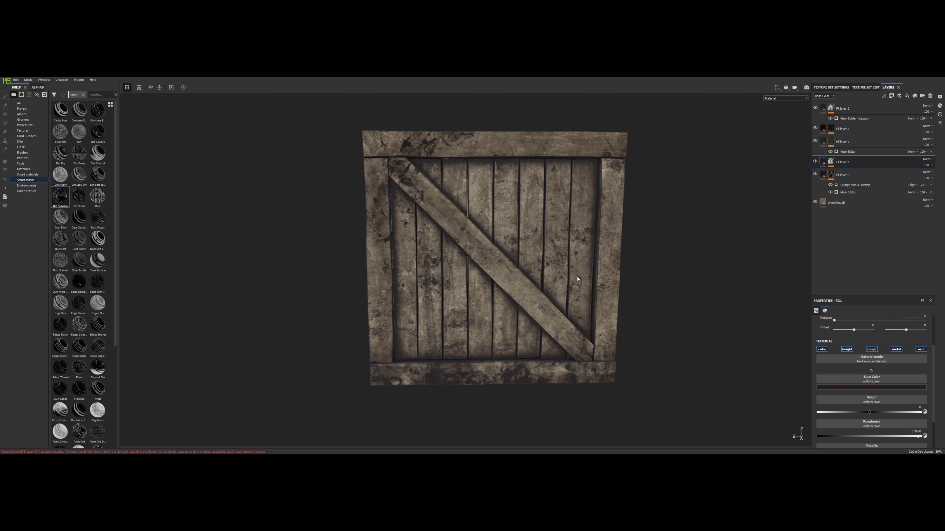
pyautogui.keyDown('alt'); pyautogui.moveTo(578, 278); pyautogui.dragTo(609, 244, button='middle'); pyautogui.keyUp('alt')
pyautogui.keyDown('alt'); pyautogui.moveTo(609, 243); pyautogui.dragTo(595, 244, button='right'); pyautogui.keyUp('alt')
pyautogui.scroll(-3, 594, 245)
pyautogui.scroll(5, 586, 235)
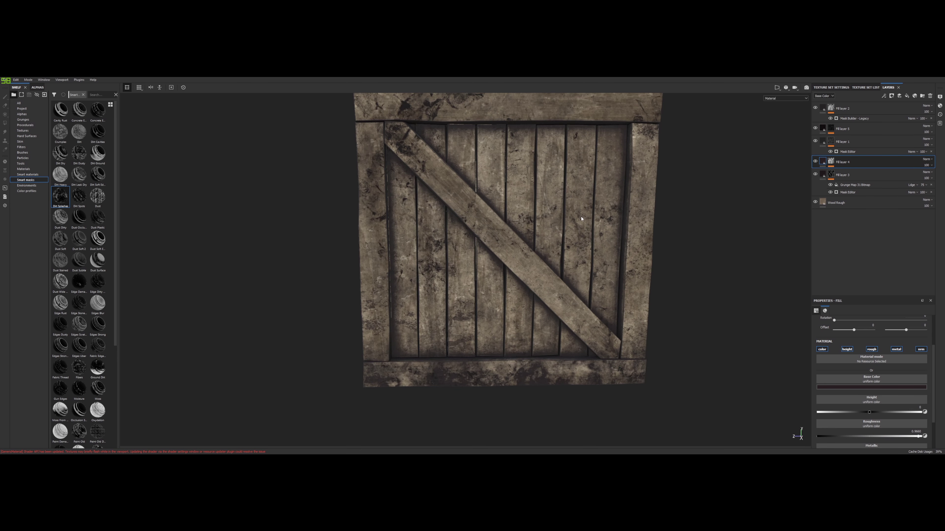
pyautogui.keyDown('alt'); pyautogui.moveTo(560, 191); pyautogui.dragTo(418, 197); pyautogui.keyUp('alt')
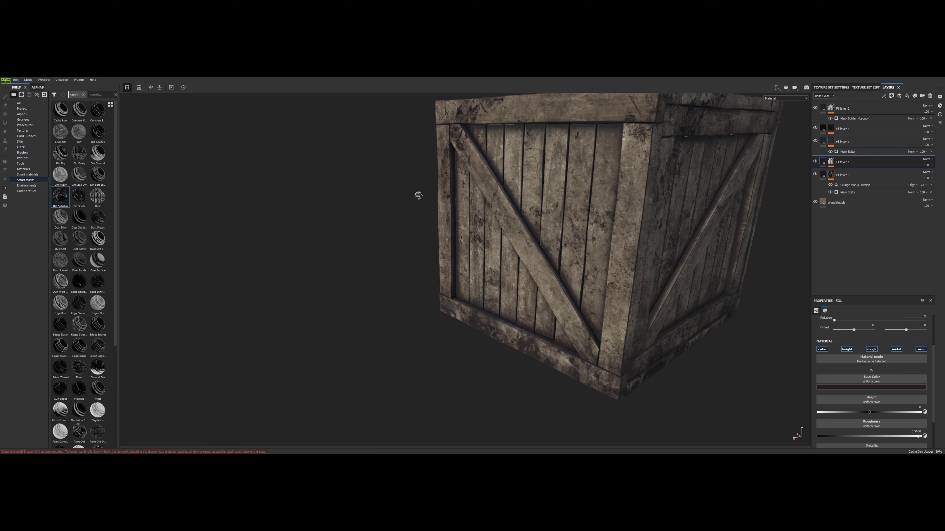
pyautogui.keyDown('alt'); pyautogui.moveTo(567, 171); pyautogui.dragTo(470, 232, button='middle'); pyautogui.keyUp('alt')
pyautogui.moveTo(524, 225)
pyautogui.keyDown('alt'); pyautogui.mouseDown()
pyautogui.moveTo(400, 213)
pyautogui.moveTo(542, 218)
pyautogui.moveTo(517, 221)
pyautogui.mouseUp(); pyautogui.keyUp('alt')
pyautogui.keyDown('alt'); pyautogui.moveTo(419, 219); pyautogui.dragTo(647, 228); pyautogui.keyUp('alt')
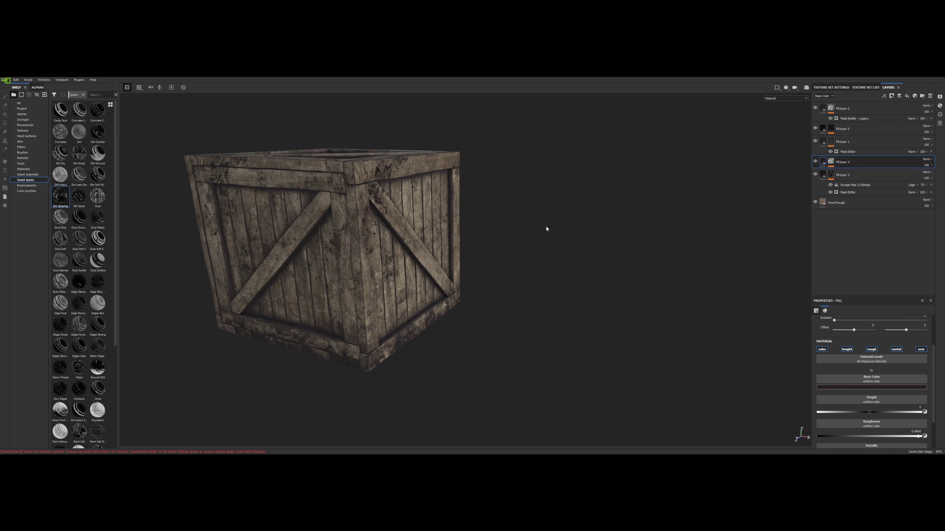
pyautogui.keyDown('alt'); pyautogui.moveTo(505, 213); pyautogui.dragTo(317, 214); pyautogui.keyUp('alt')
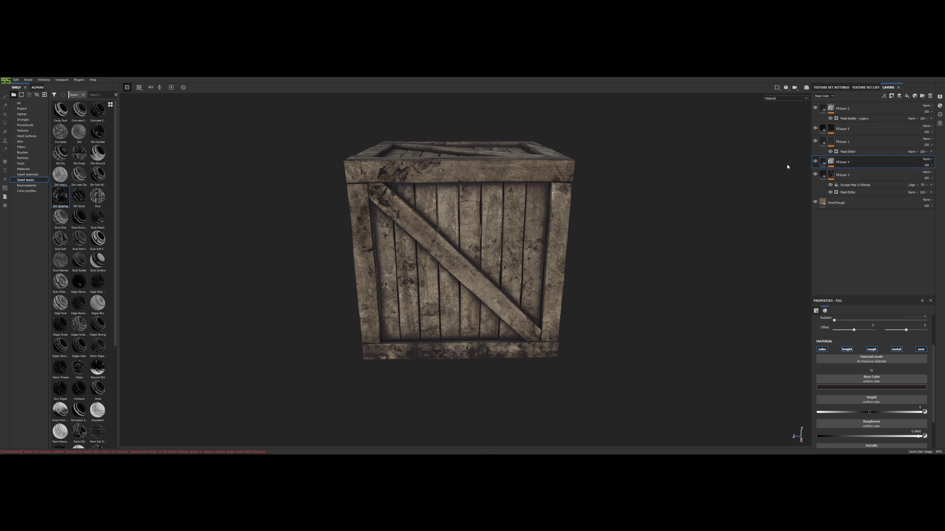
# Compare the Dirt Splatter mask with and without its subtracting Grunge Map 010 fill on the crate's front face
pyautogui.click(831, 127)
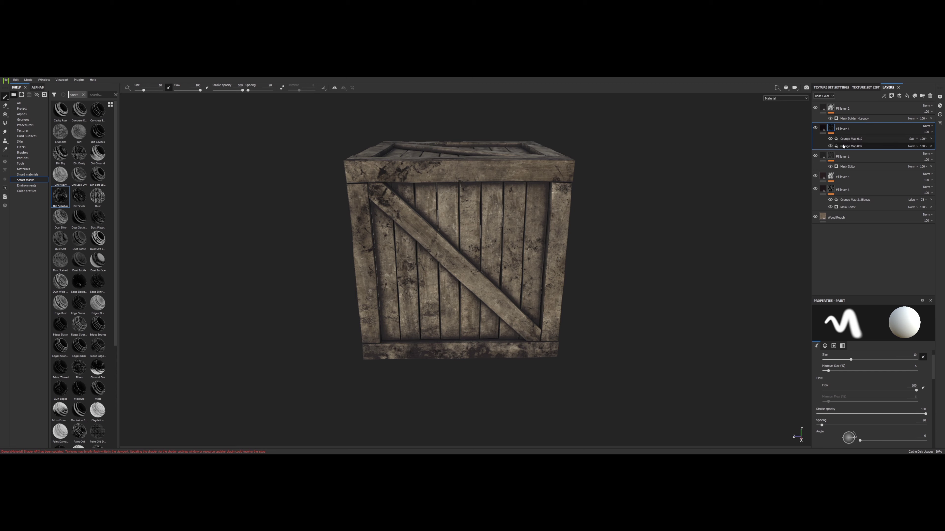
pyautogui.click(832, 128)
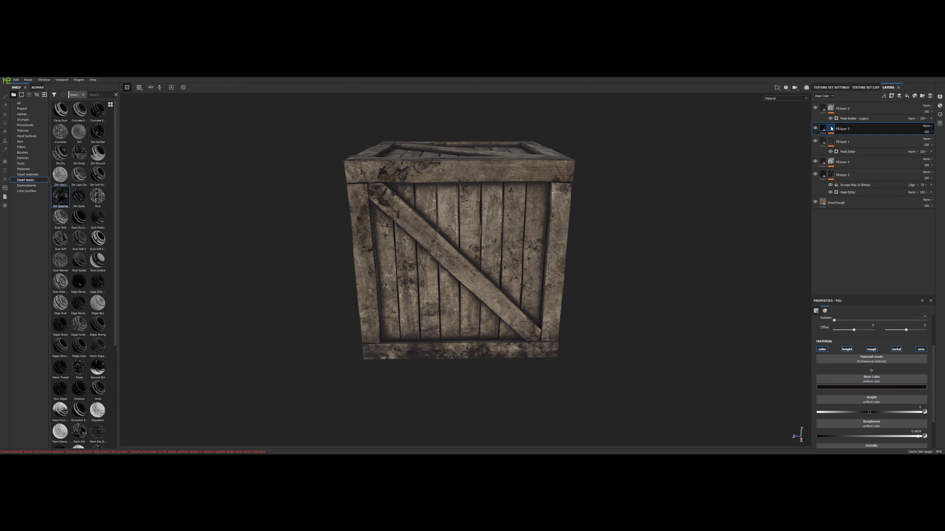
pyautogui.click(831, 128)
pyautogui.keyDown('alt'); pyautogui.moveTo(607, 205); pyautogui.dragTo(493, 197); pyautogui.keyUp('alt')
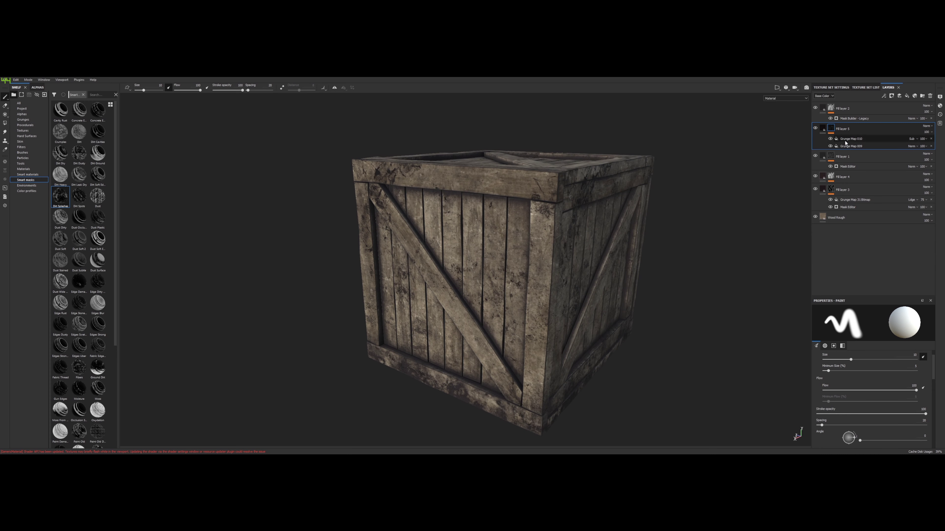
pyautogui.keyDown('alt'); pyautogui.moveTo(582, 205); pyautogui.dragTo(664, 186); pyautogui.keyUp('alt')
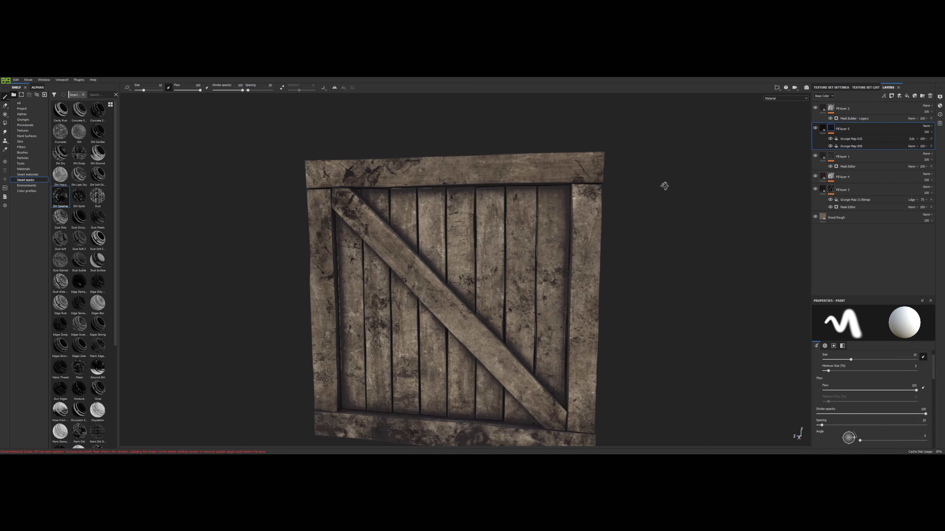
pyautogui.click(851, 138)
pyautogui.click(830, 139)
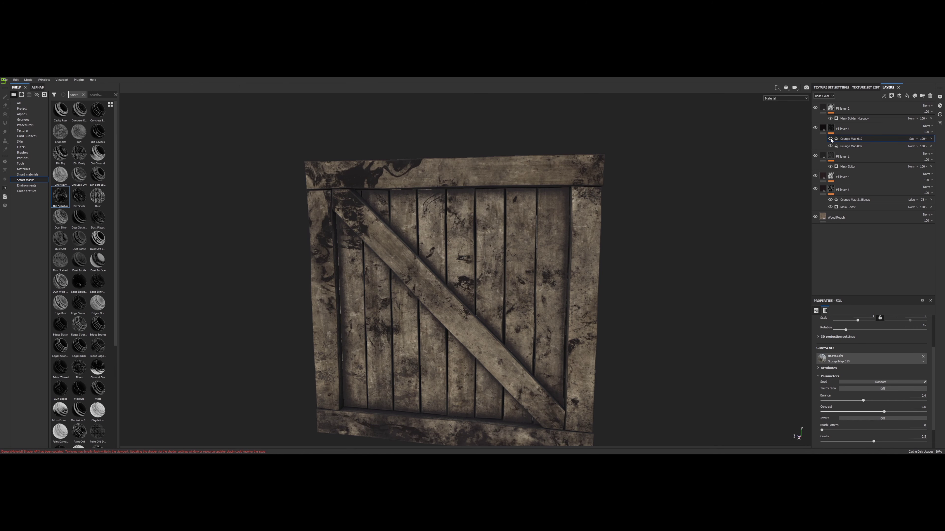
pyautogui.click(831, 140)
pyautogui.click(829, 144)
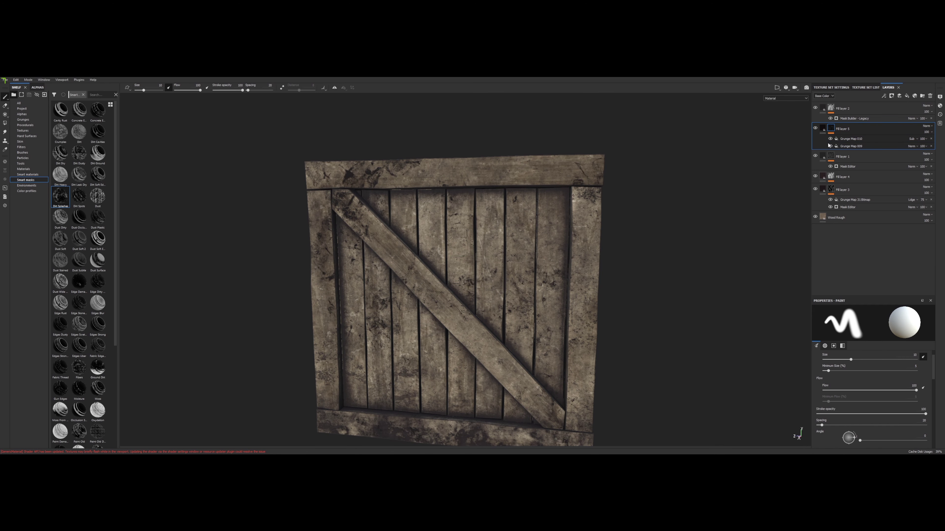
# Rotate the subtracting Grunge Map 010 fill in the splatter mask to about 56 degrees
pyautogui.click(830, 140)
pyautogui.click(831, 139)
pyautogui.click(856, 140)
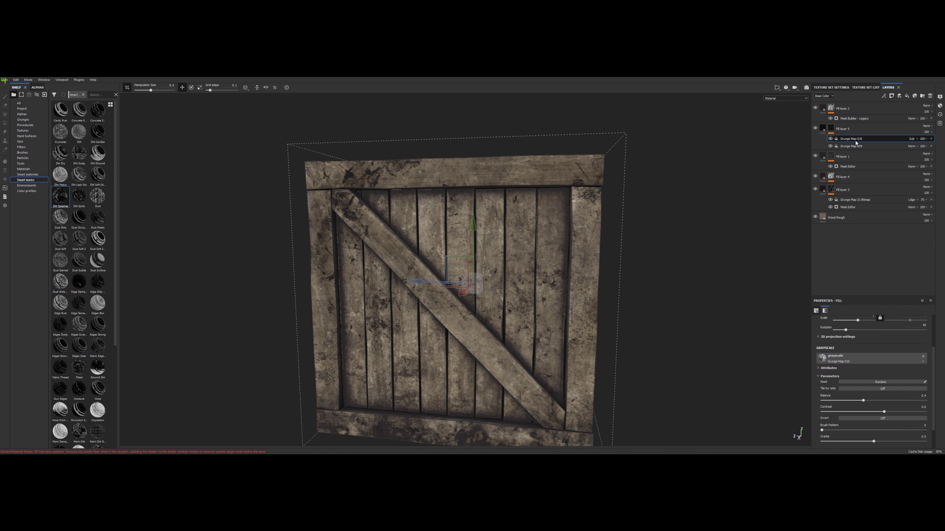
pyautogui.scroll(2, 861, 388)
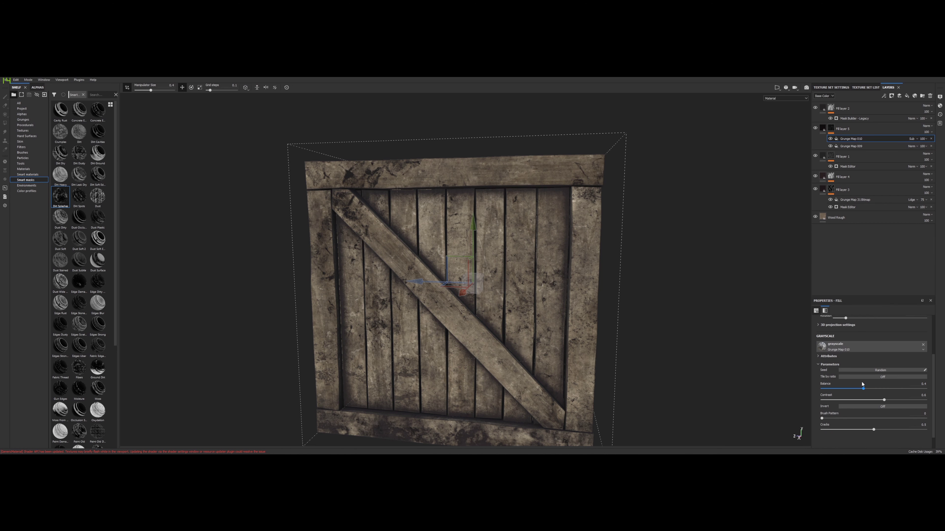
pyautogui.scroll(2, 862, 374)
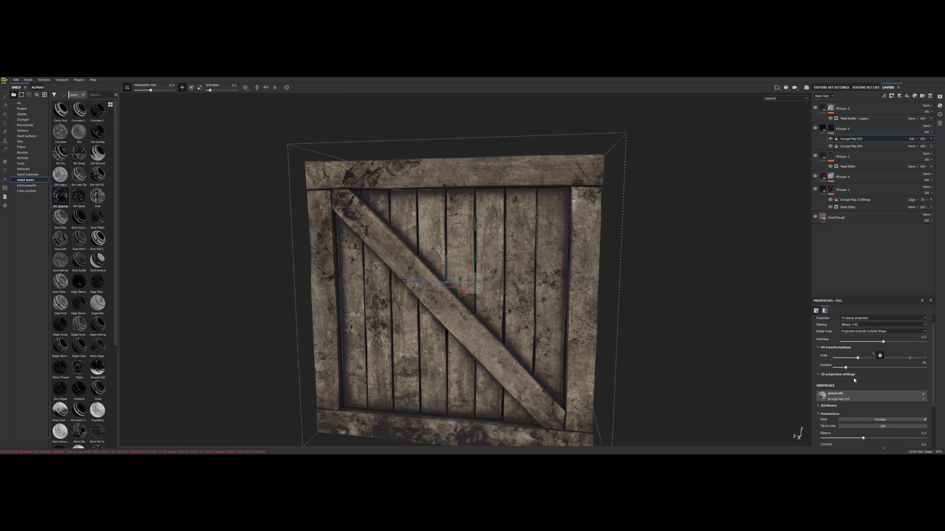
pyautogui.scroll(1, 852, 372)
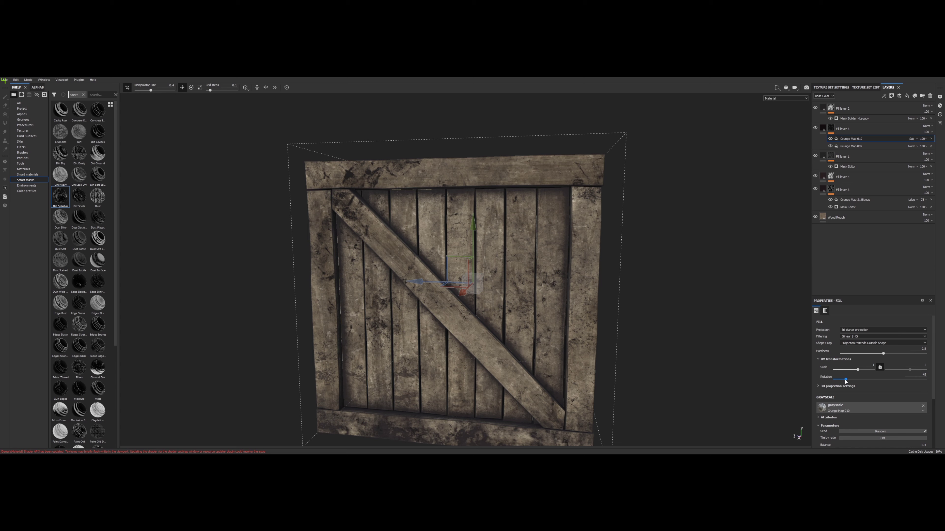
pyautogui.moveTo(845, 381); pyautogui.dragTo(849, 381)
pyautogui.keyDown('alt'); pyautogui.moveTo(689, 278); pyautogui.dragTo(617, 265); pyautogui.keyUp('alt')
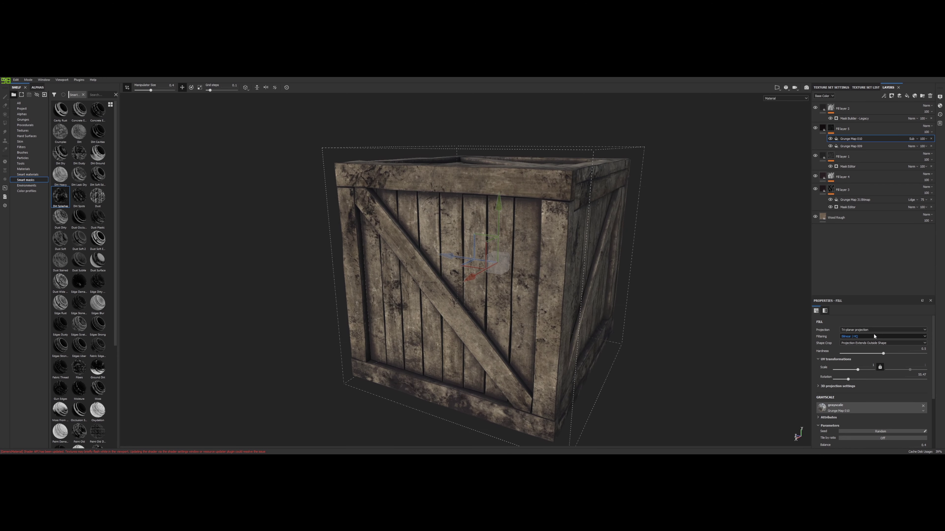
# Switch the subtracting Grunge Map 010 fill to UV projection and check the crate's faces
pyautogui.click(874, 330)
pyautogui.click(858, 337)
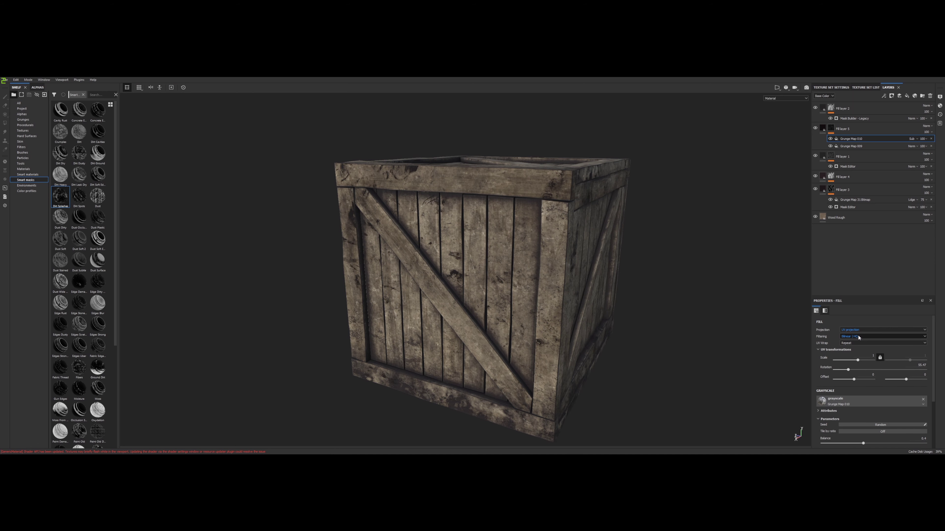
pyautogui.keyDown('alt'); pyautogui.moveTo(681, 278); pyautogui.dragTo(446, 259); pyautogui.keyUp('alt')
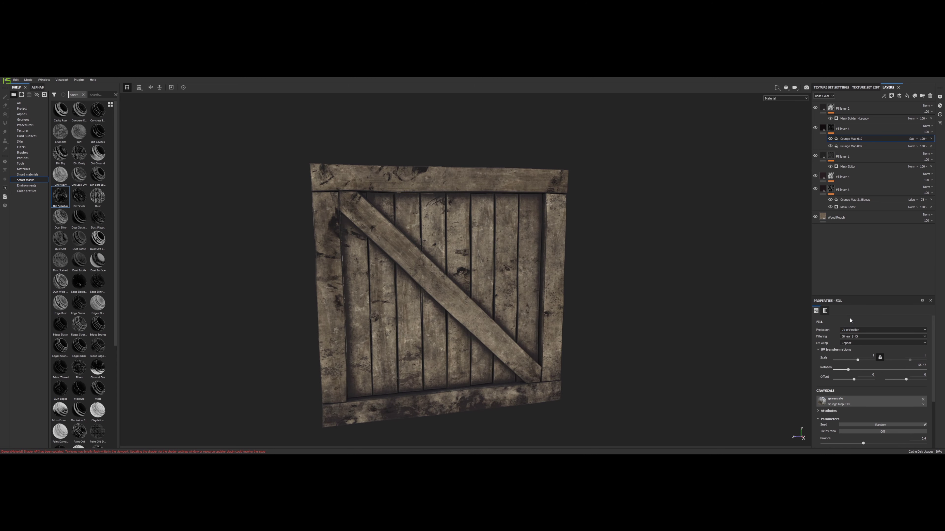
# Try UV projection on the Grunge Map 009 fill in the same mask
pyautogui.click(852, 146)
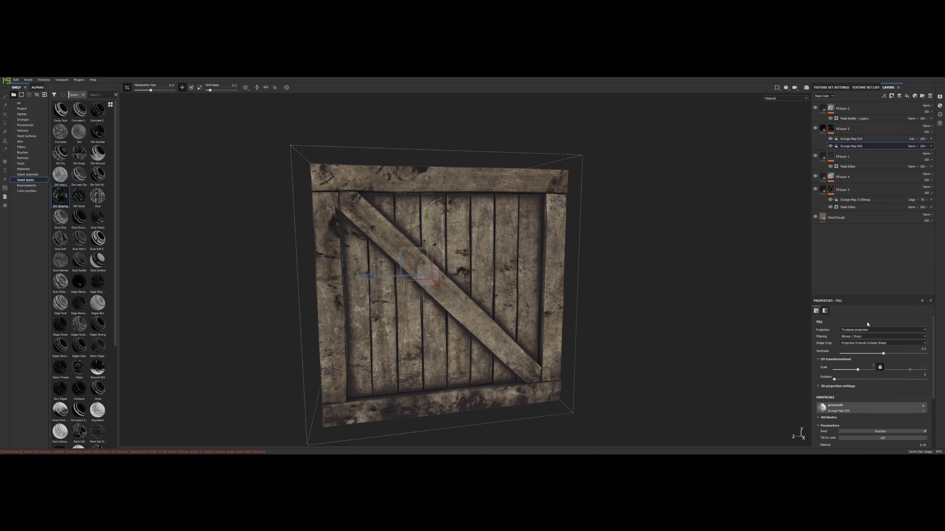
pyautogui.click(861, 331)
pyautogui.click(859, 336)
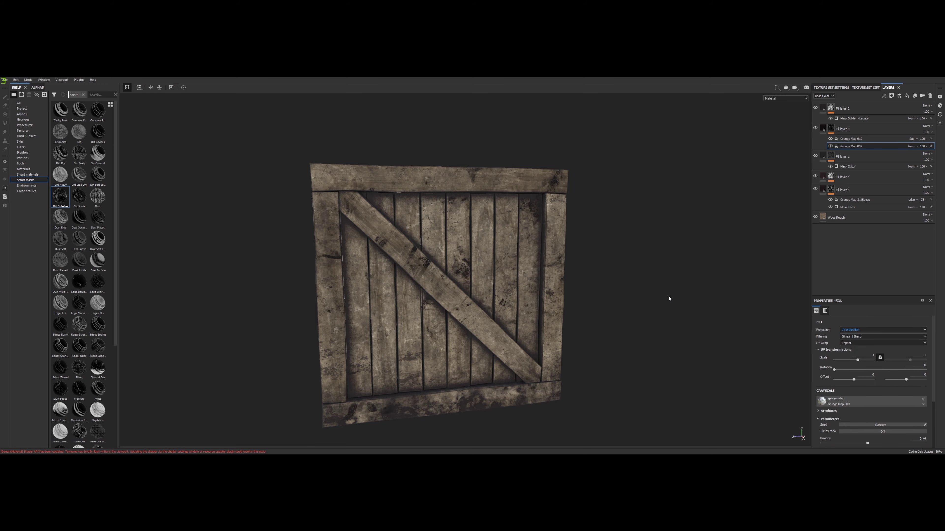
pyautogui.keyDown('alt'); pyautogui.moveTo(649, 283); pyautogui.dragTo(404, 279); pyautogui.keyUp('alt')
pyautogui.press('f')
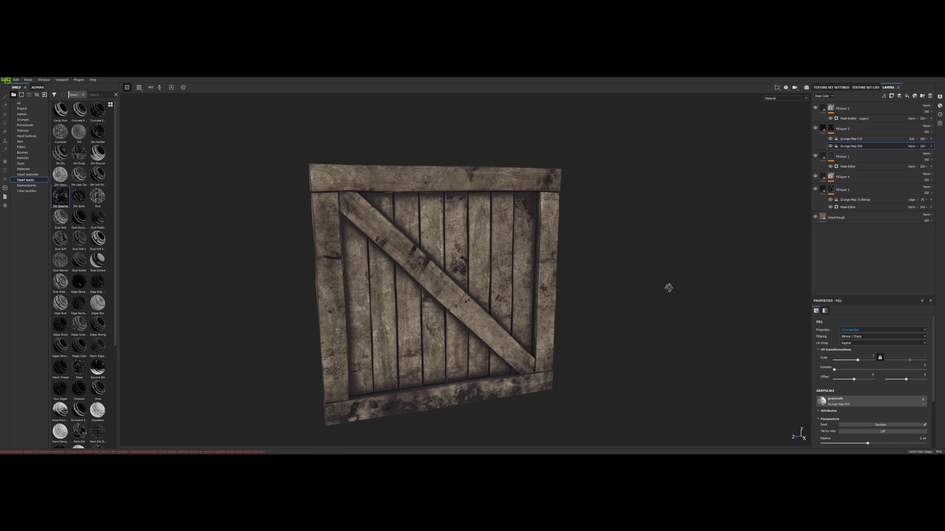
# Try tri-planar projection on the Grunge Map 010 fill, and switch it back to UV projection
pyautogui.click(855, 138)
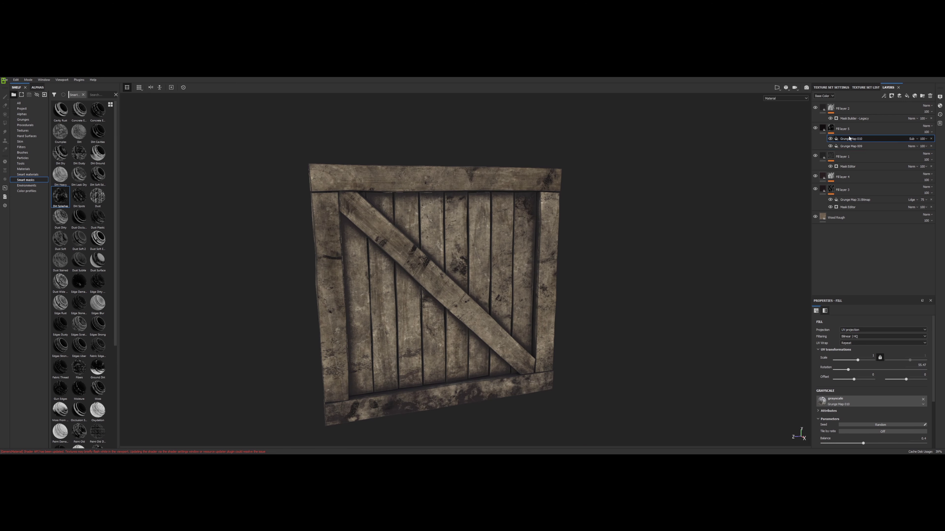
pyautogui.click(855, 330)
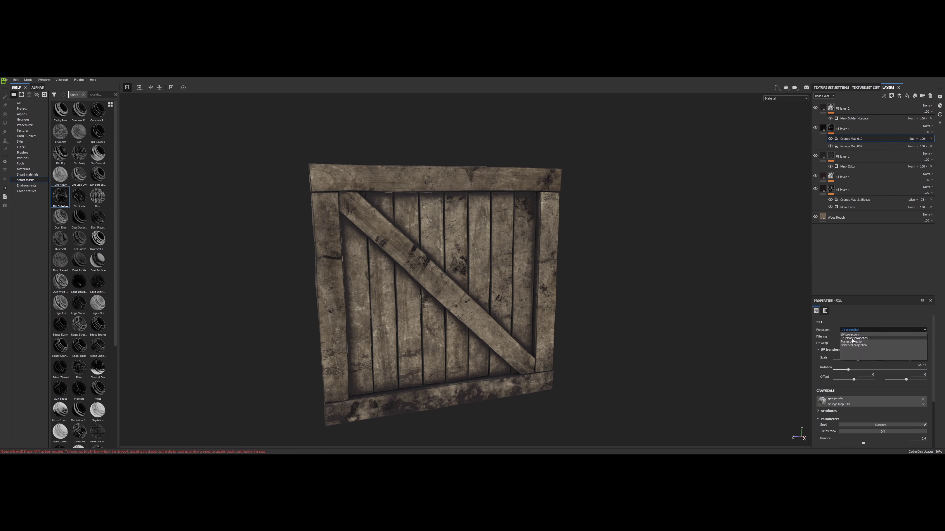
pyautogui.click(850, 337)
pyautogui.keyDown('alt'); pyautogui.moveTo(657, 242); pyautogui.dragTo(585, 241); pyautogui.keyUp('alt')
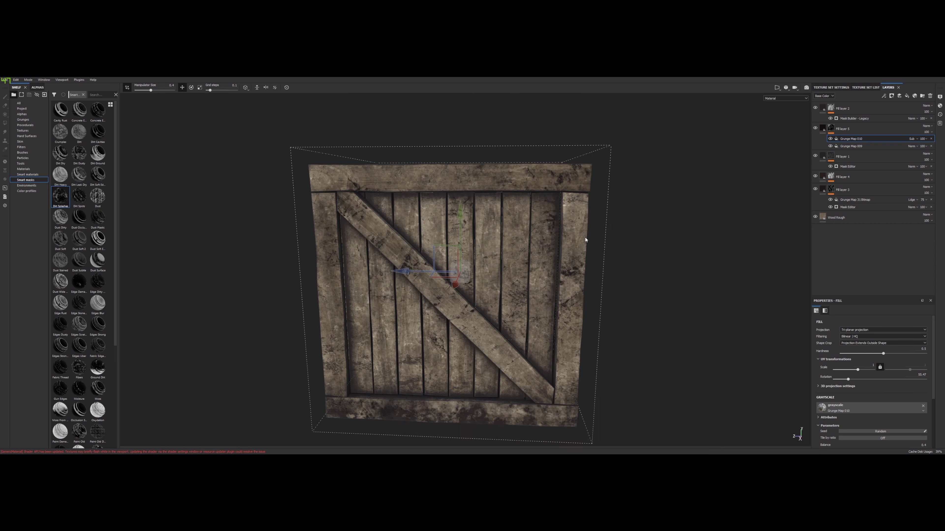
pyautogui.click(855, 330)
pyautogui.click(854, 336)
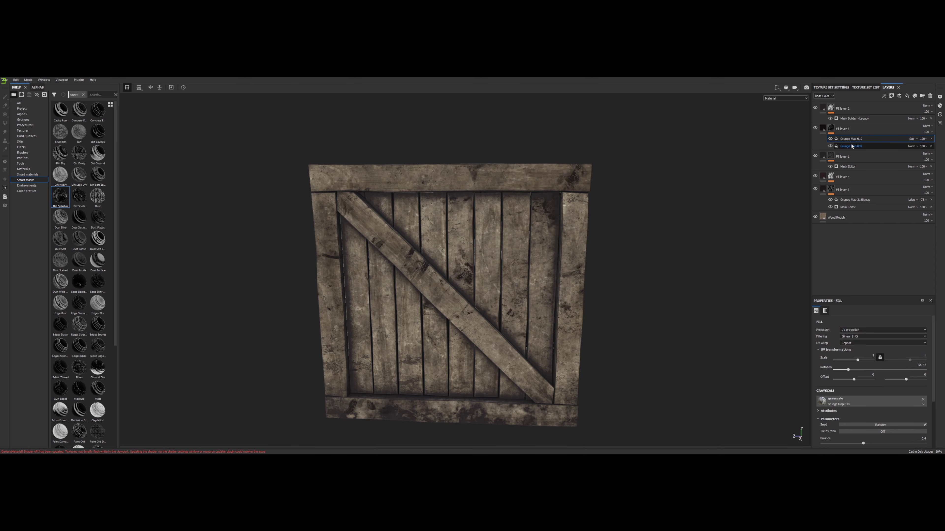
# Restore tri-planar projection on the Grunge Map 009 fill
pyautogui.click(849, 146)
pyautogui.click(856, 330)
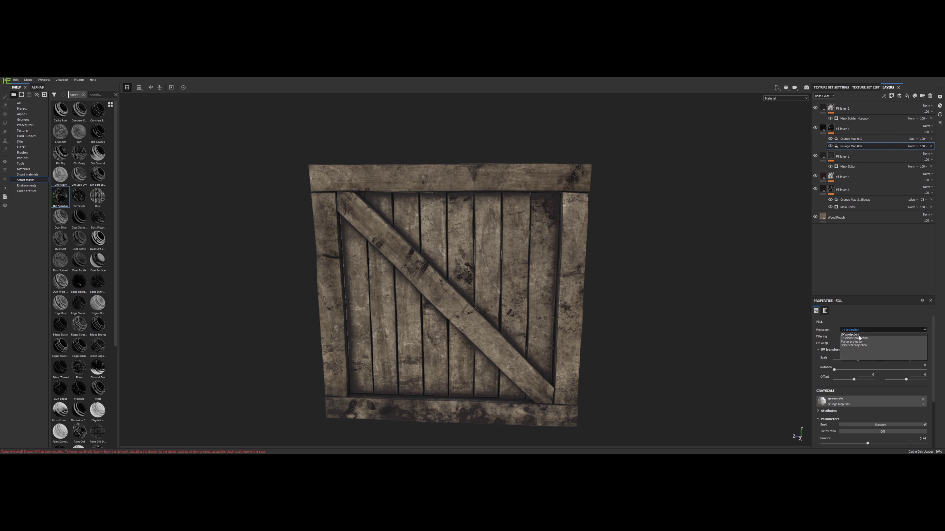
pyautogui.click(856, 338)
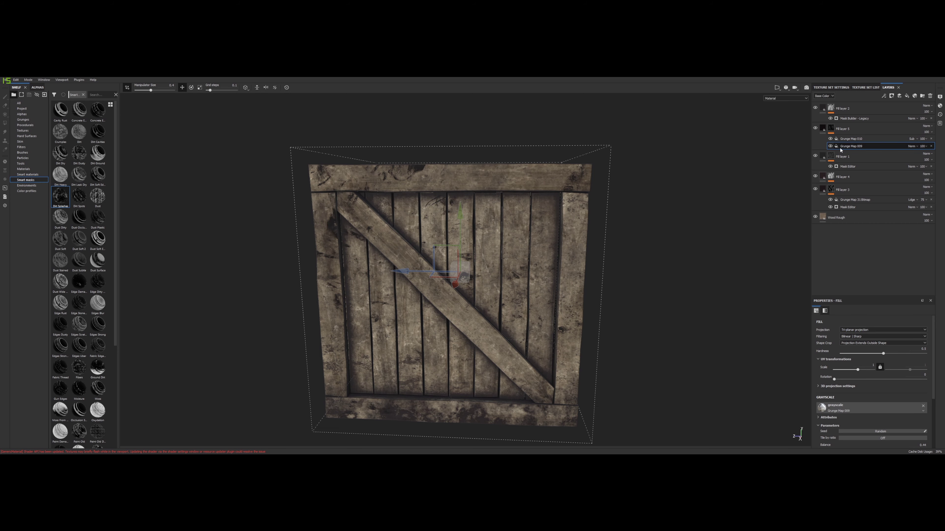
# Examine the splatter around the crate and compare it with the Grunge Map 010 and 009 fills hidden in turn
pyautogui.click(842, 139)
pyautogui.keyDown('alt'); pyautogui.moveTo(650, 247); pyautogui.dragTo(529, 250); pyautogui.keyUp('alt')
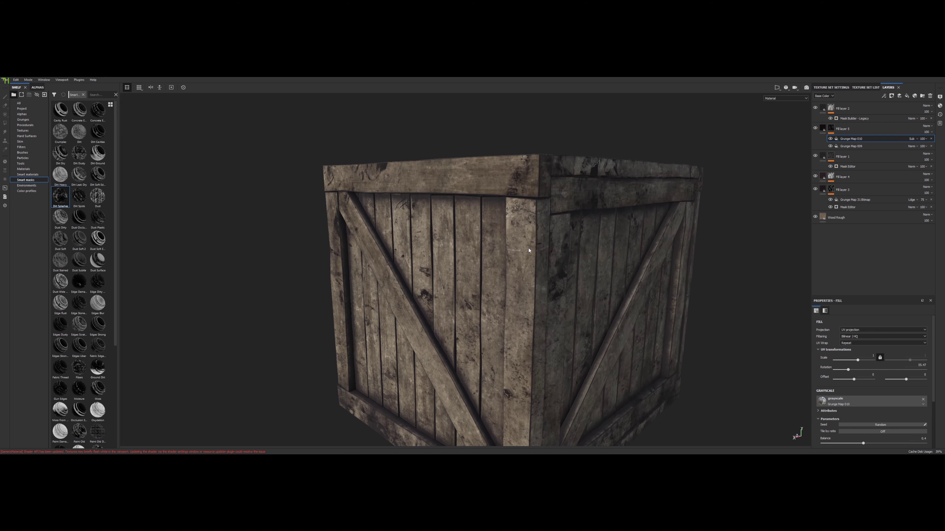
pyautogui.keyDown('alt'); pyautogui.moveTo(530, 297); pyautogui.dragTo(298, 257); pyautogui.keyUp('alt')
pyautogui.scroll(4, 433, 278)
pyautogui.scroll(-5, 434, 276)
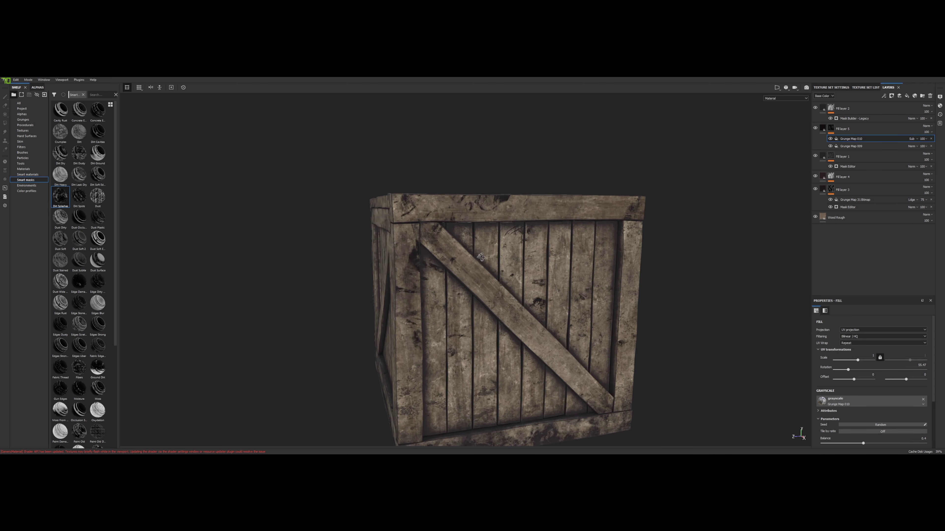
pyautogui.keyDown('alt'); pyautogui.moveTo(480, 258); pyautogui.dragTo(450, 261); pyautogui.keyUp('alt')
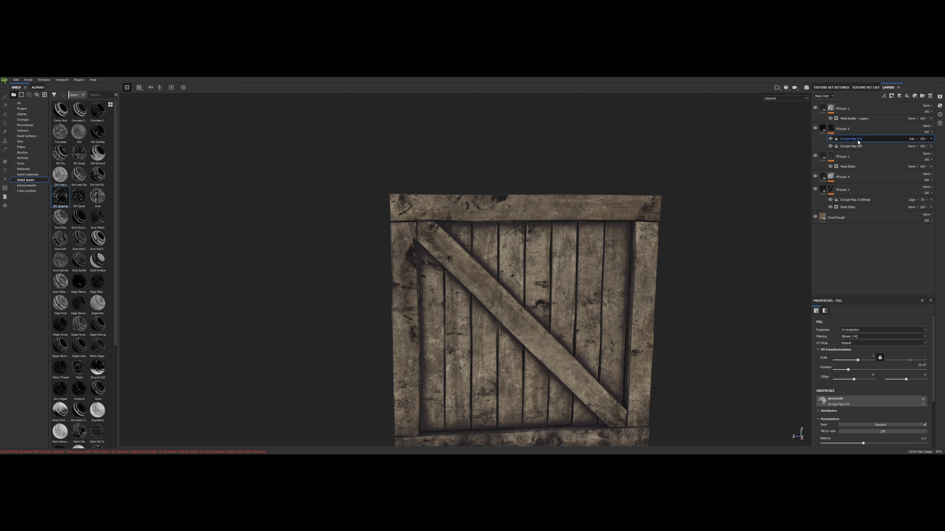
pyautogui.click(831, 138)
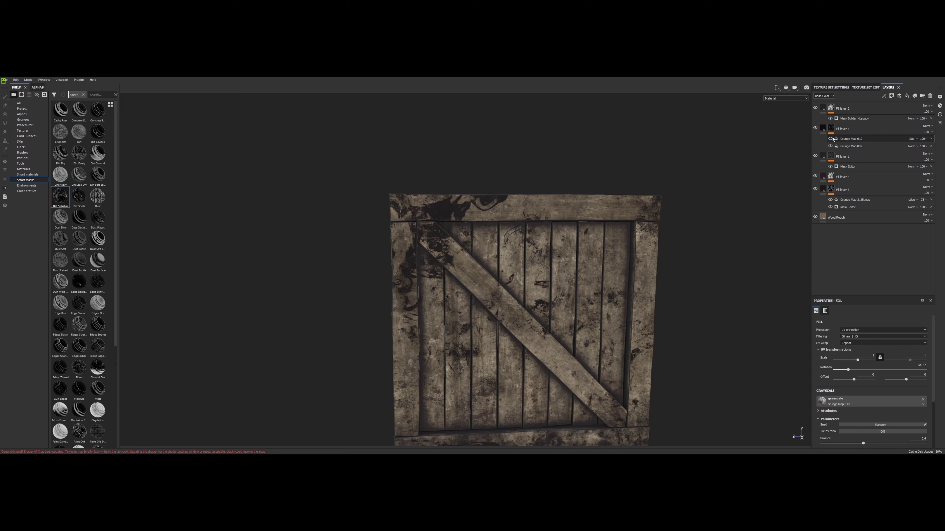
pyautogui.click(831, 138)
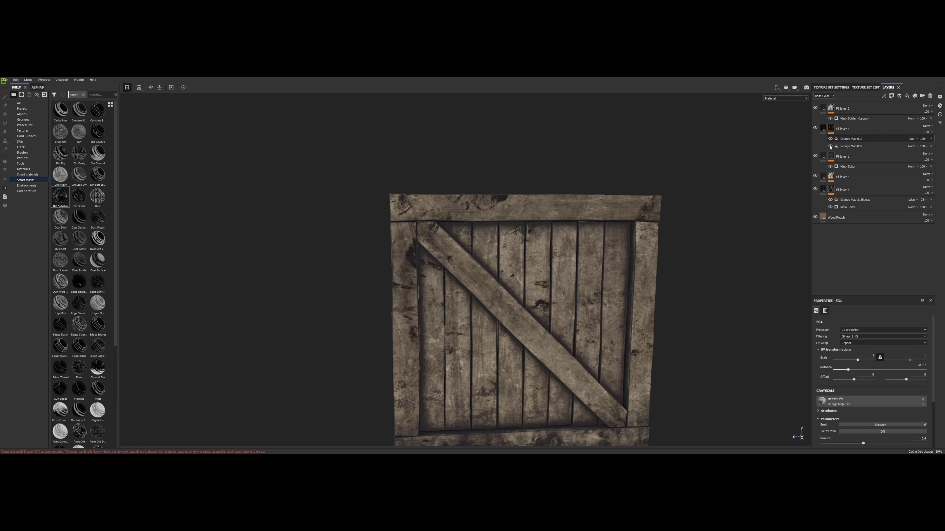
pyautogui.click(830, 146)
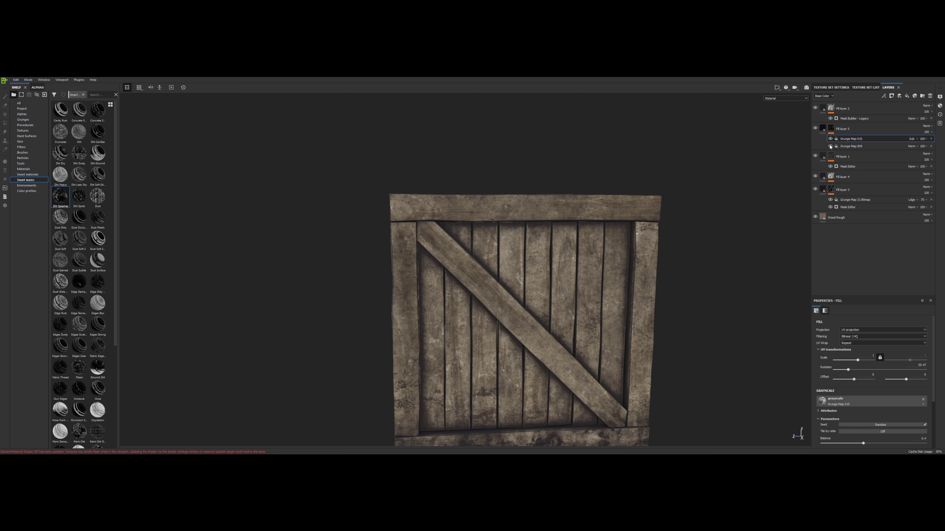
pyautogui.click(831, 146)
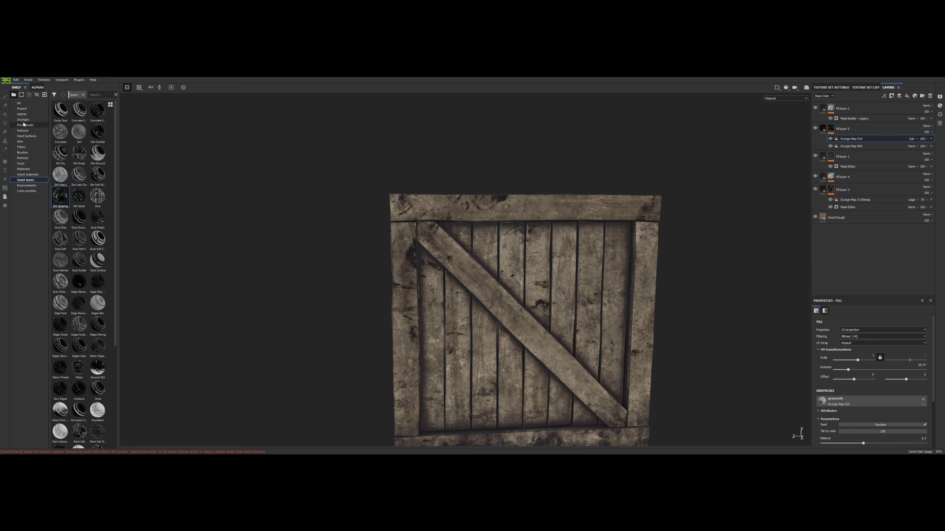
# Browse the shelf's textures, procedurals, materials and smart masks, and display the particle brushes
pyautogui.click(23, 131)
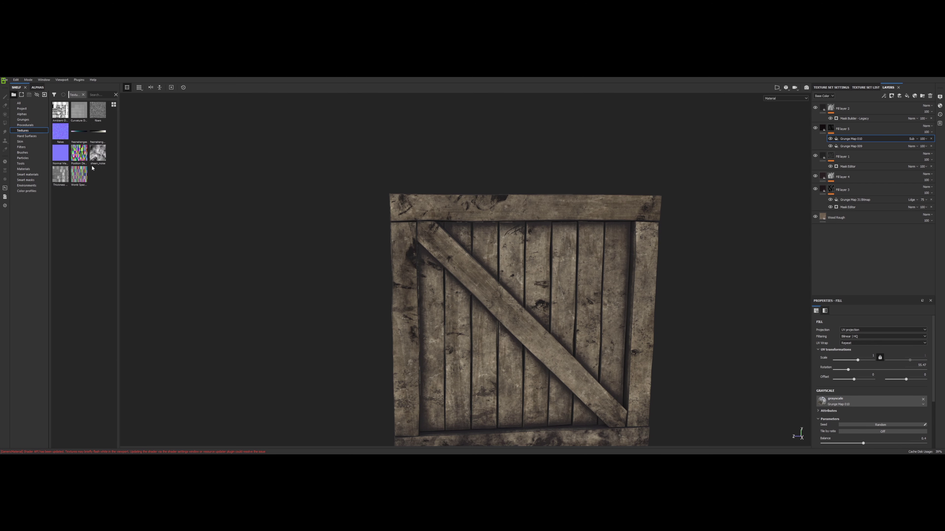
pyautogui.click(25, 125)
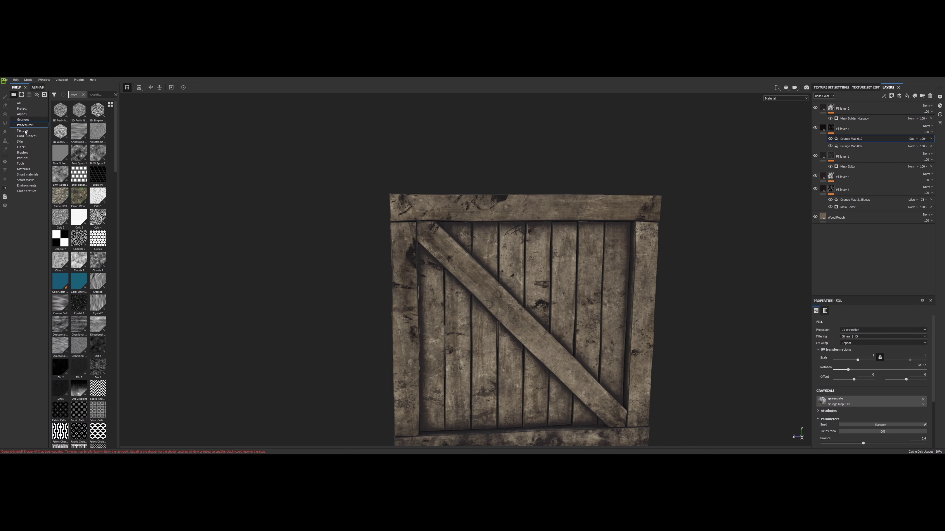
pyautogui.click(29, 169)
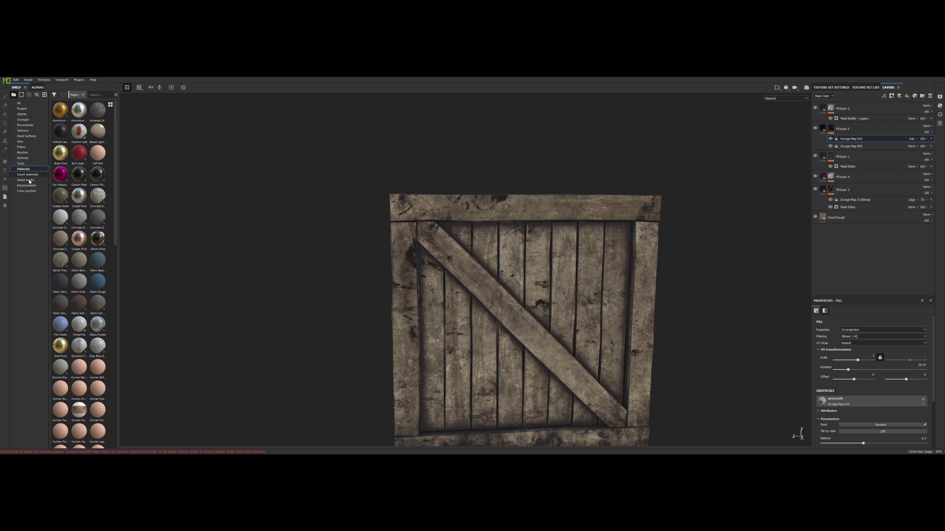
pyautogui.click(29, 180)
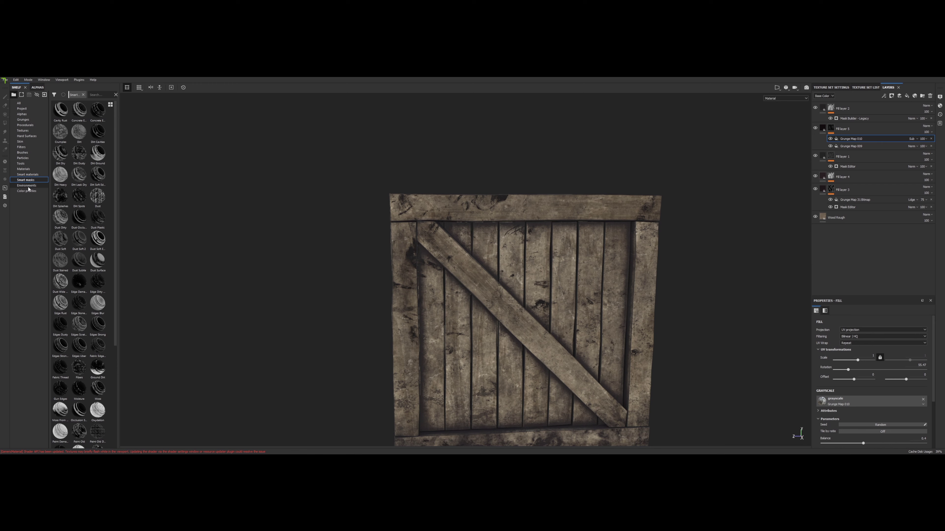
pyautogui.click(26, 159)
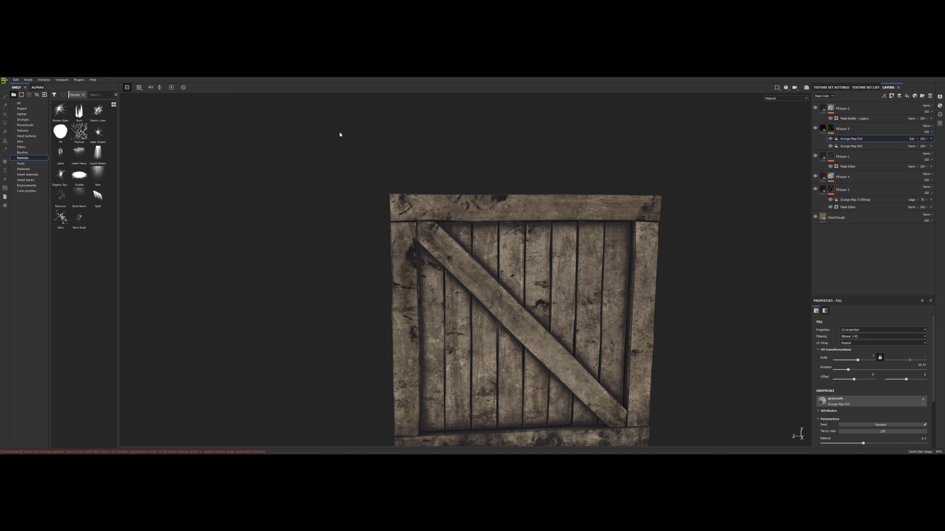
# Add an empty paint layer at the top of the layer stack and bring the whole crate into view
pyautogui.click(900, 96)
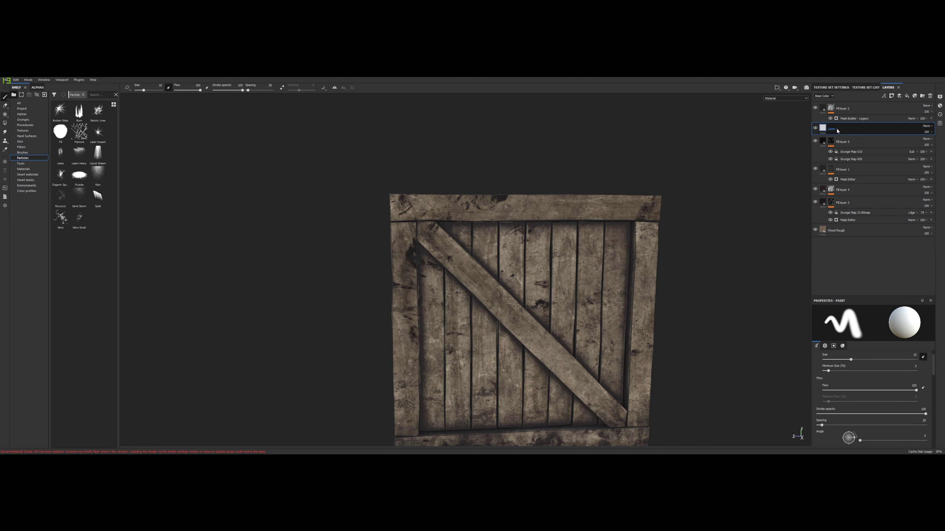
pyautogui.moveTo(825, 129); pyautogui.dragTo(824, 107)
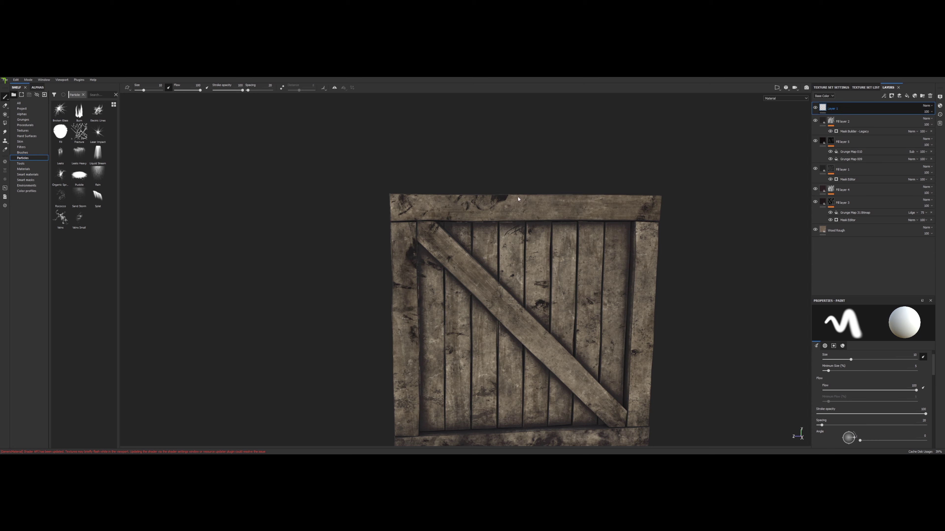
pyautogui.keyDown('alt'); pyautogui.moveTo(507, 144); pyautogui.dragTo(525, 186); pyautogui.keyUp('alt')
pyautogui.scroll(5, 510, 162)
pyautogui.scroll(-8, 510, 162)
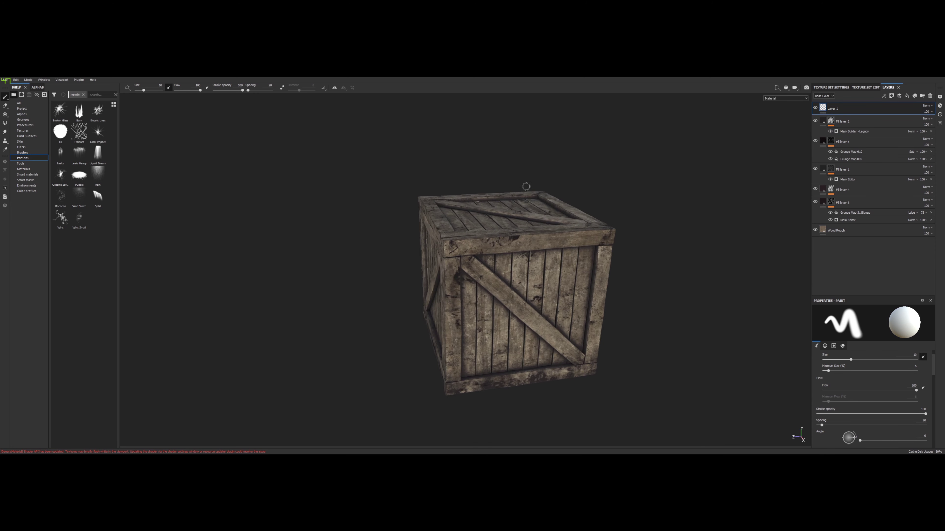
# Set the paint brush material's base color to near-black
pyautogui.scroll(-10, 848, 390)
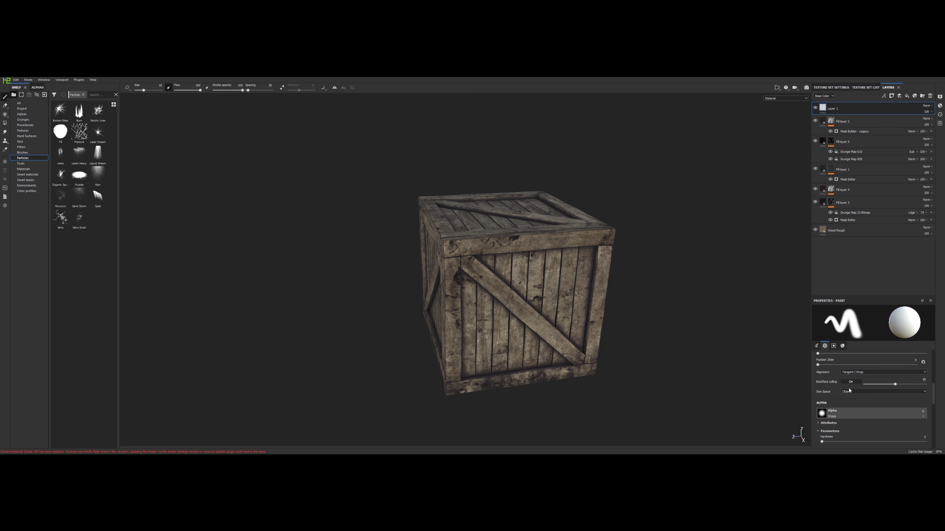
pyautogui.click(861, 406)
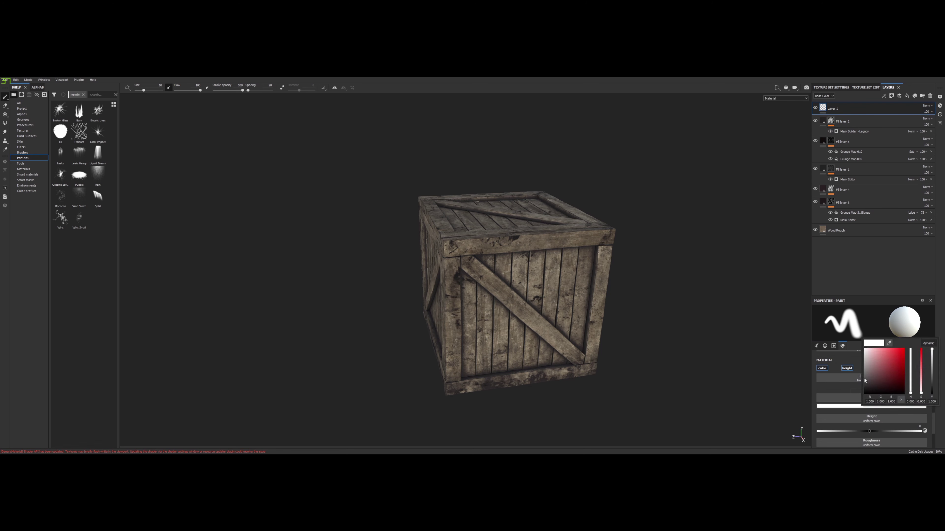
pyautogui.moveTo(864, 381); pyautogui.dragTo(863, 389)
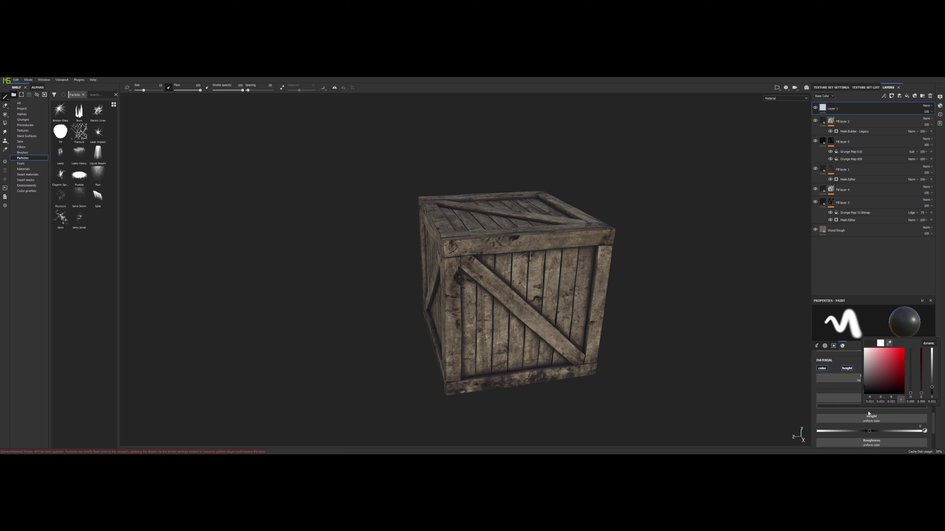
pyautogui.click(851, 418)
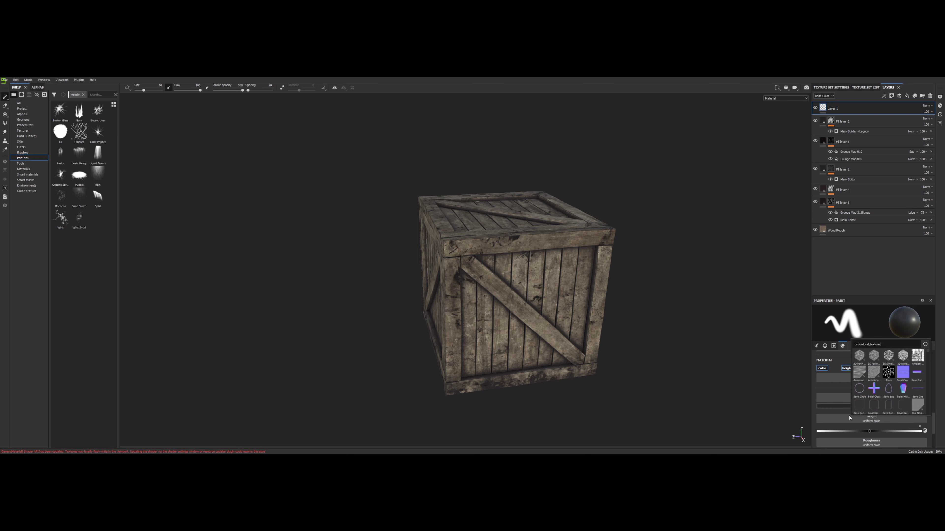
# Raise the paint brush material's roughness to about 0.95
pyautogui.click(837, 413)
pyautogui.scroll(-2, 839, 414)
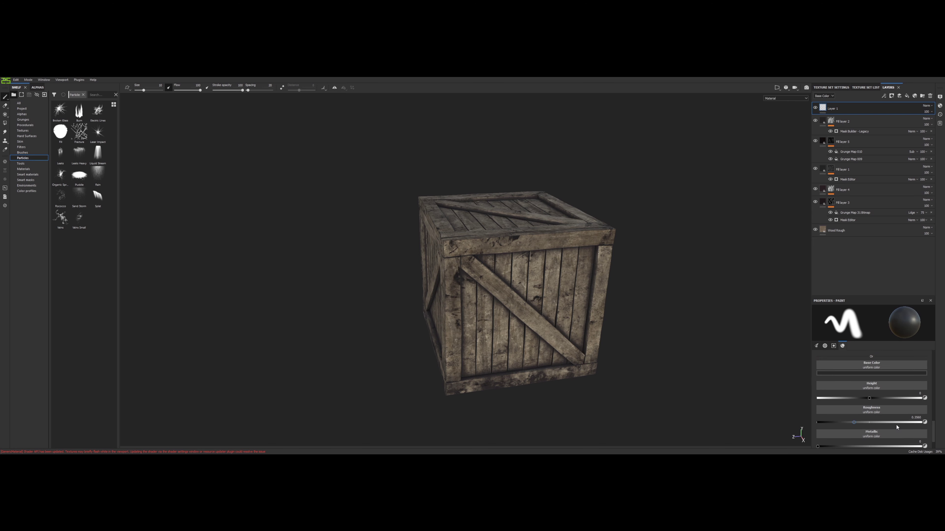
pyautogui.moveTo(896, 427); pyautogui.dragTo(916, 428)
# Paint the top of the crate with the Rain particle brush and inspect its planks up close
pyautogui.keyDown('alt'); pyautogui.moveTo(547, 172); pyautogui.dragTo(540, 178); pyautogui.keyUp('alt')
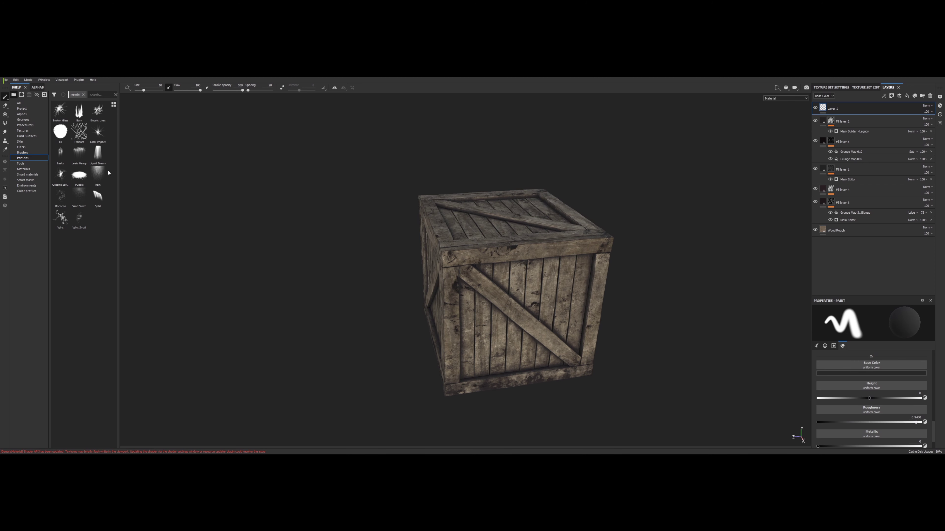
pyautogui.click(98, 175)
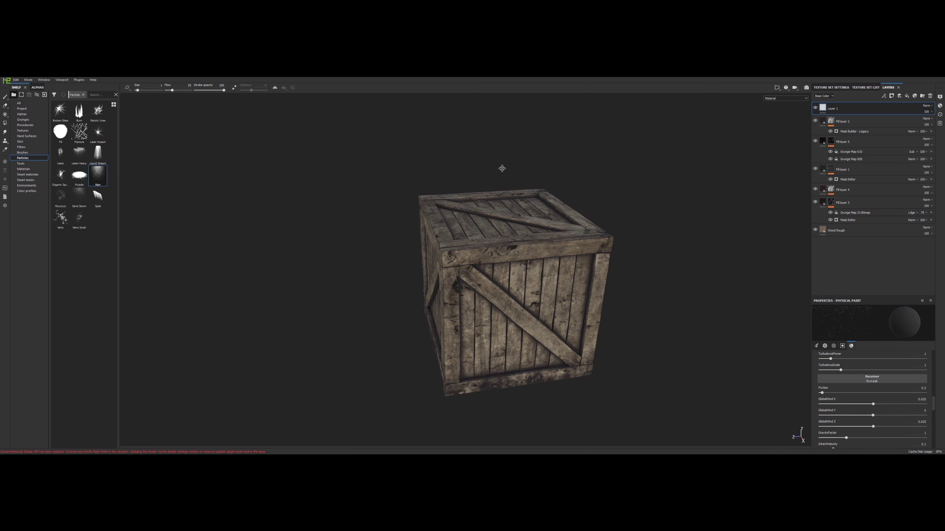
pyautogui.keyDown('alt'); pyautogui.moveTo(501, 169); pyautogui.dragTo(495, 214, button='middle'); pyautogui.keyUp('alt')
pyautogui.scroll(-3, 491, 218)
pyautogui.scroll(6, 465, 236)
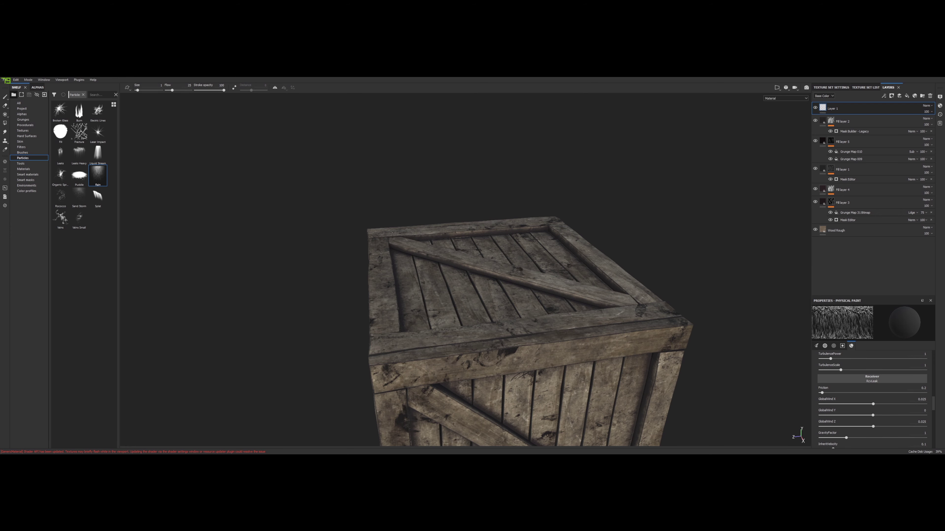
pyautogui.click(545, 273)
pyautogui.scroll(-3, 539, 236)
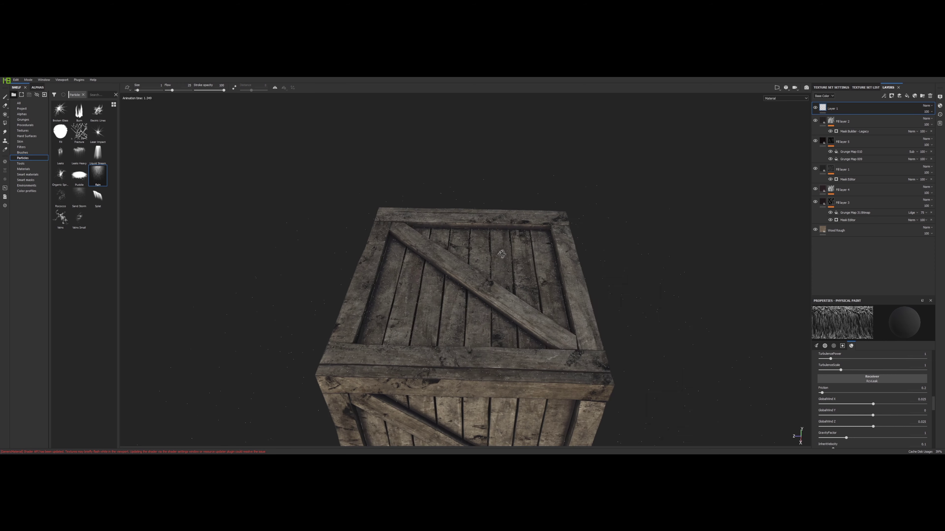
pyautogui.scroll(8, 482, 272)
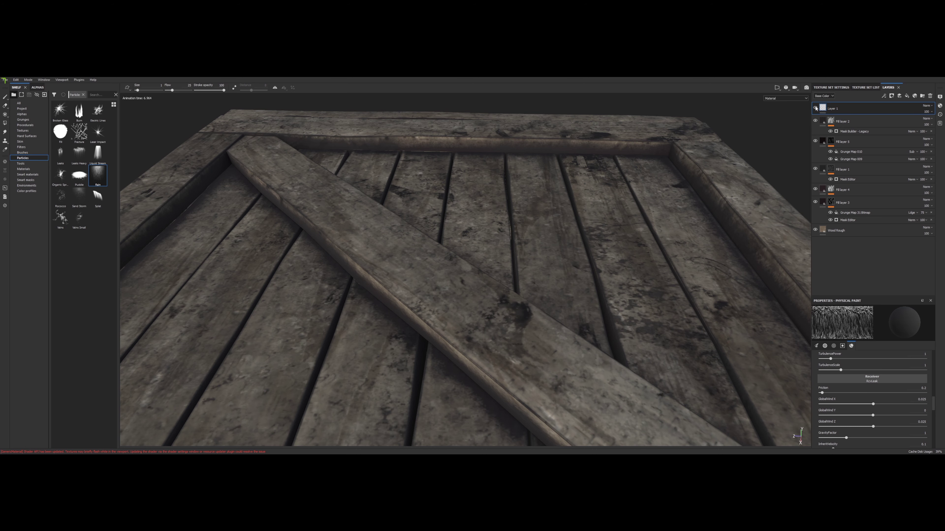
# Continue applying Rain particles to the crate's front and neighbouring side faces
pyautogui.keyDown('alt'); pyautogui.moveTo(553, 225); pyautogui.dragTo(546, 199); pyautogui.keyUp('alt')
pyautogui.scroll(-10, 542, 208)
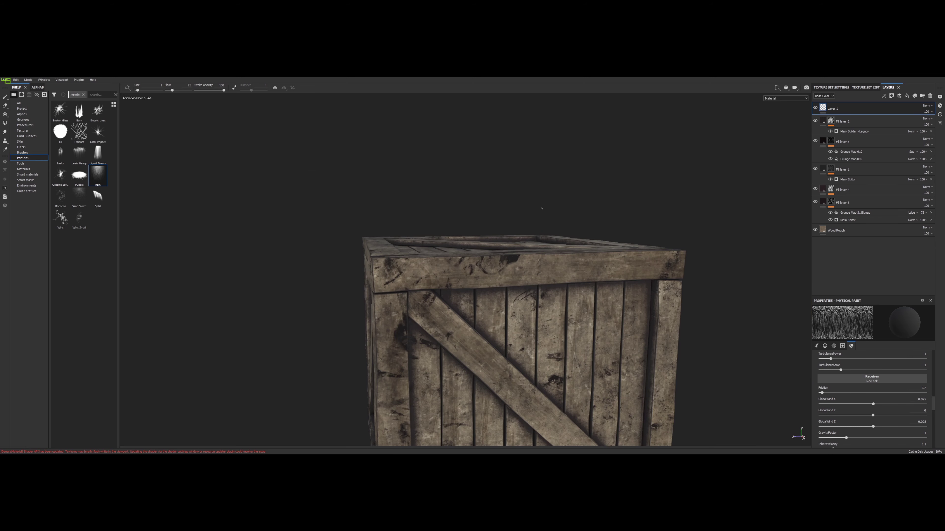
pyautogui.keyDown('alt'); pyautogui.moveTo(559, 261); pyautogui.dragTo(515, 131, button='middle'); pyautogui.keyUp('alt')
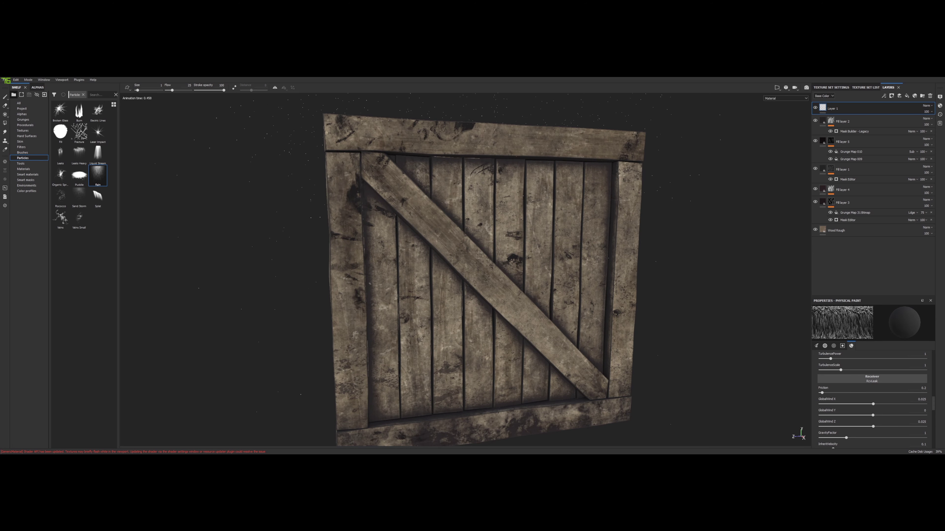
pyautogui.keyDown('alt'); pyautogui.moveTo(310, 253); pyautogui.dragTo(681, 395); pyautogui.keyUp('alt')
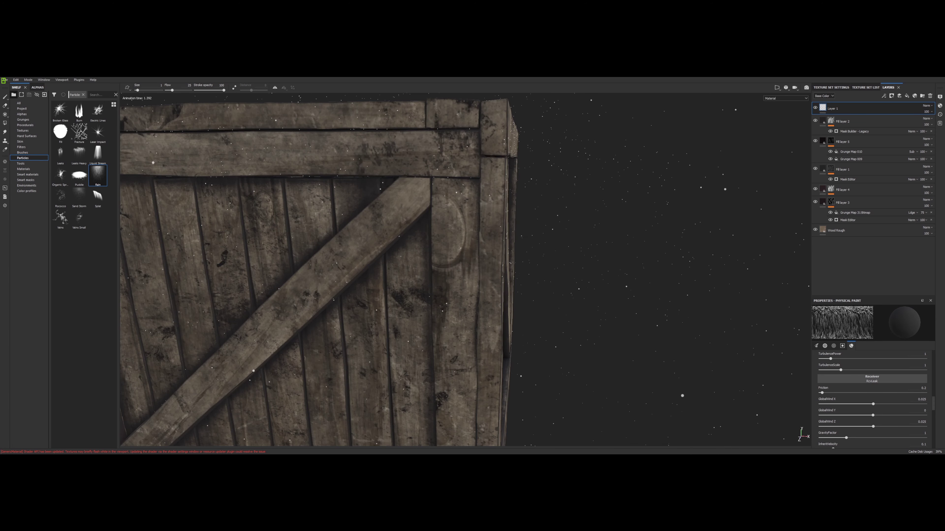
pyautogui.scroll(-5, 681, 394)
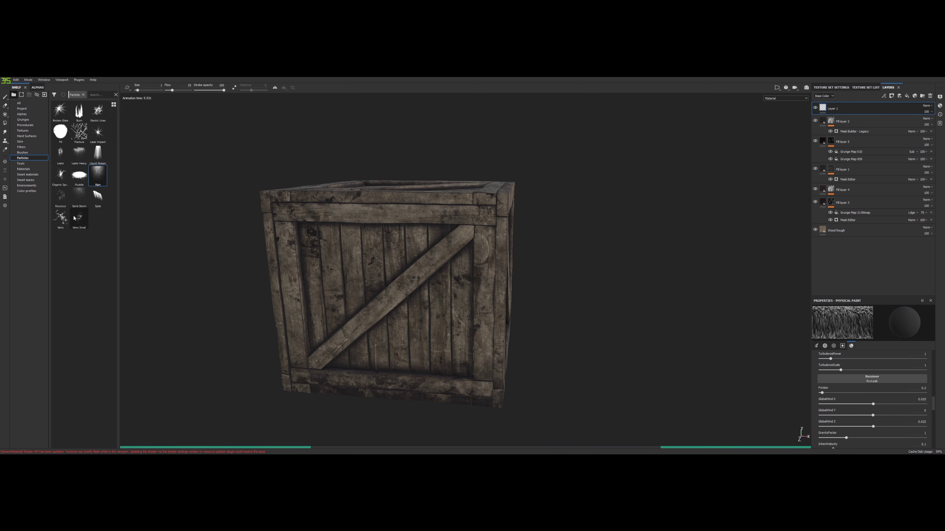
# Try the Puddle particle brush on the crate and switch to the Leaks brush
pyautogui.click(79, 175)
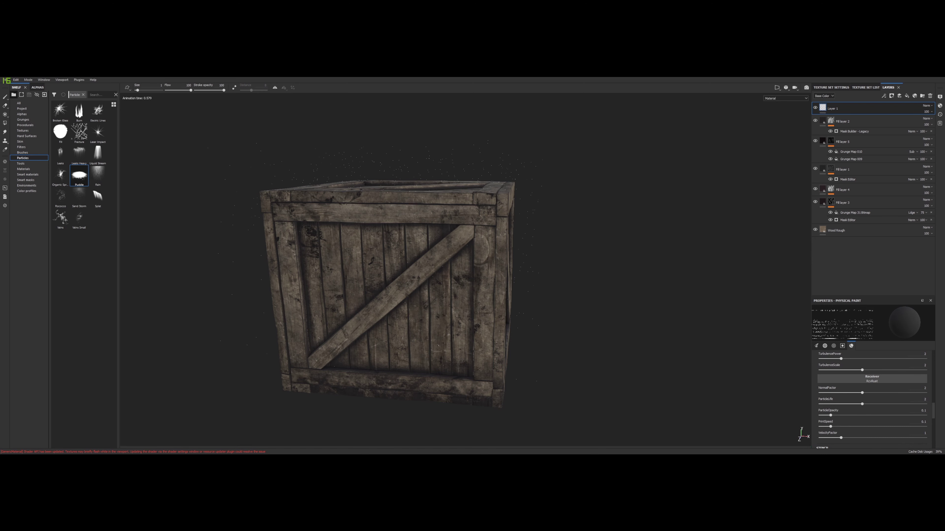
pyautogui.keyDown('alt'); pyautogui.moveTo(457, 190); pyautogui.dragTo(398, 231); pyautogui.keyUp('alt')
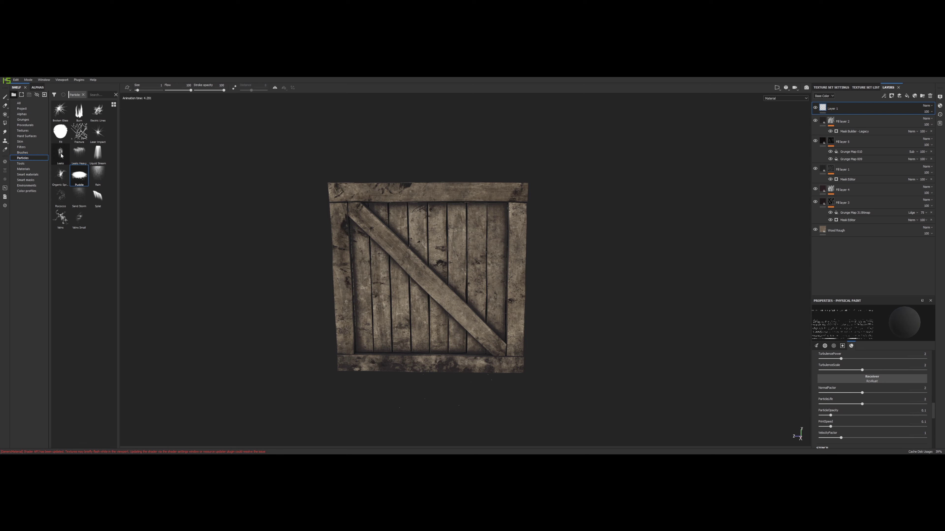
pyautogui.click(60, 153)
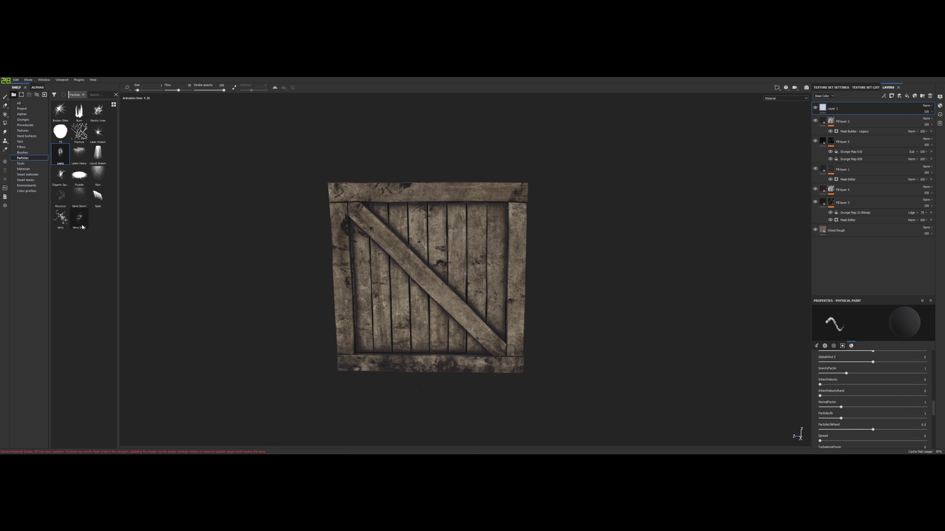
# Try painting particle streaks across the upper front planks of the crate, and undo the stroke
pyautogui.click(97, 197)
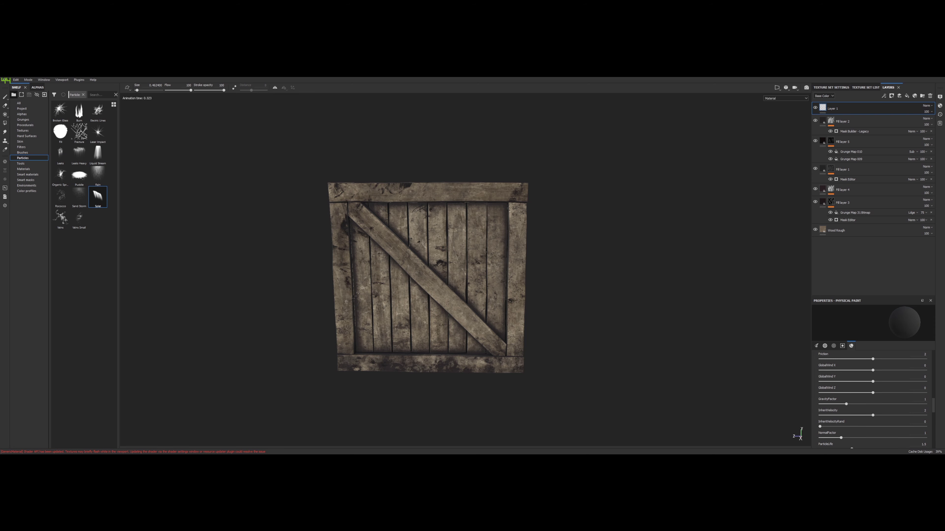
pyautogui.scroll(-4, 428, 278)
pyautogui.scroll(9, 427, 277)
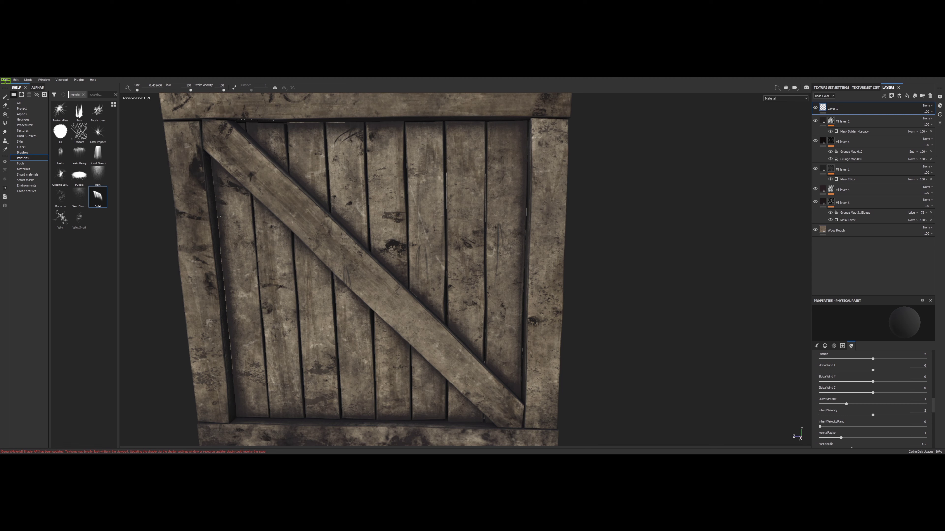
pyautogui.moveTo(349, 179); pyautogui.dragTo(541, 148)
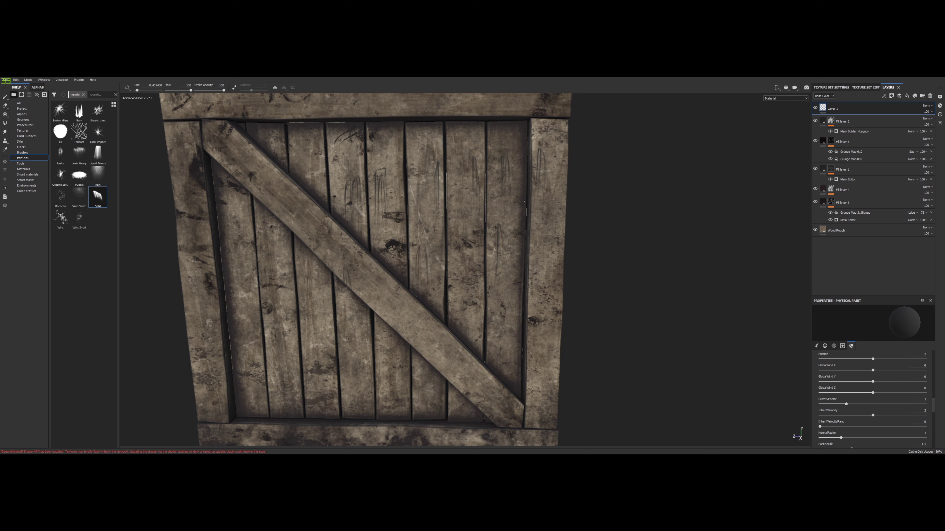
pyautogui.hotkey('ctrl', 'z')
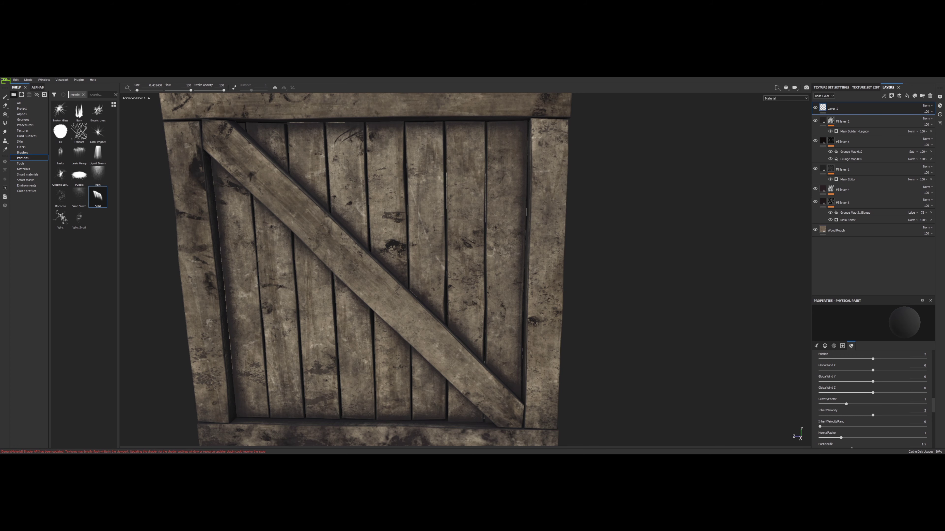
# Examine the crate's front and top faces from several angles, ending close on the front planks
pyautogui.scroll(-3, 437, 195)
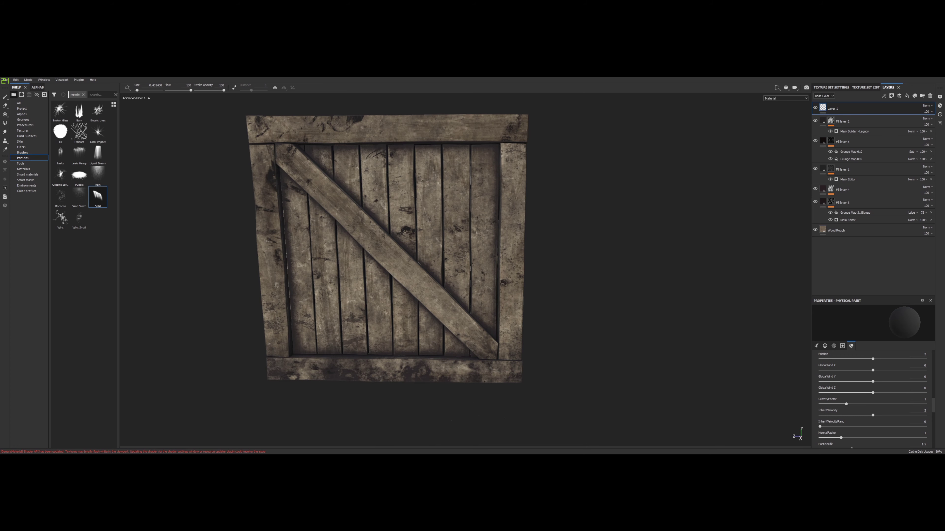
pyautogui.keyDown('alt'); pyautogui.moveTo(436, 195); pyautogui.dragTo(460, 223); pyautogui.keyUp('alt')
pyautogui.keyDown('alt'); pyautogui.moveTo(386, 153); pyautogui.dragTo(460, 224, button='middle'); pyautogui.keyUp('alt')
pyautogui.keyDown('alt'); pyautogui.moveTo(460, 224); pyautogui.dragTo(481, 233); pyautogui.keyUp('alt')
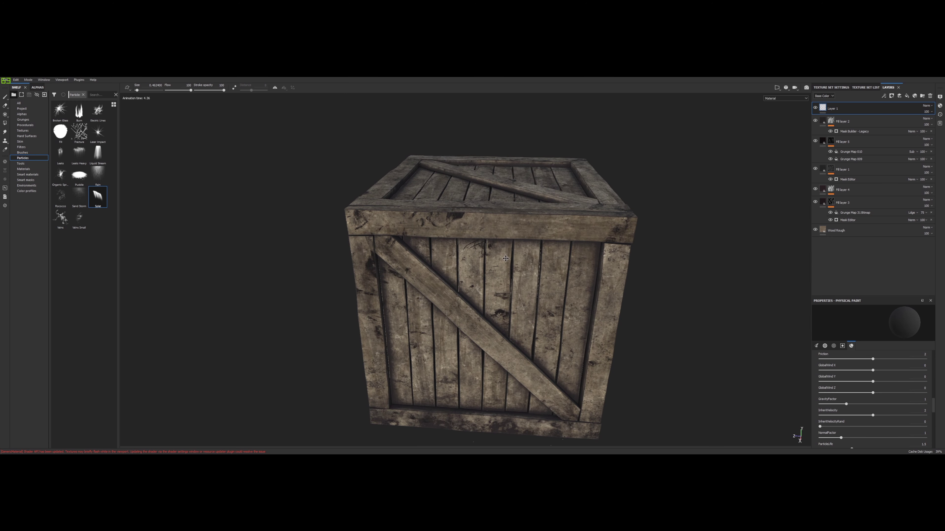
pyautogui.keyDown('alt'); pyautogui.moveTo(543, 300); pyautogui.dragTo(501, 264, button='middle'); pyautogui.keyUp('alt')
pyautogui.keyDown('alt'); pyautogui.moveTo(501, 265); pyautogui.dragTo(478, 233); pyautogui.keyUp('alt')
pyautogui.scroll(-2, 487, 227)
pyautogui.scroll(3, 460, 230)
pyautogui.scroll(3, 459, 230)
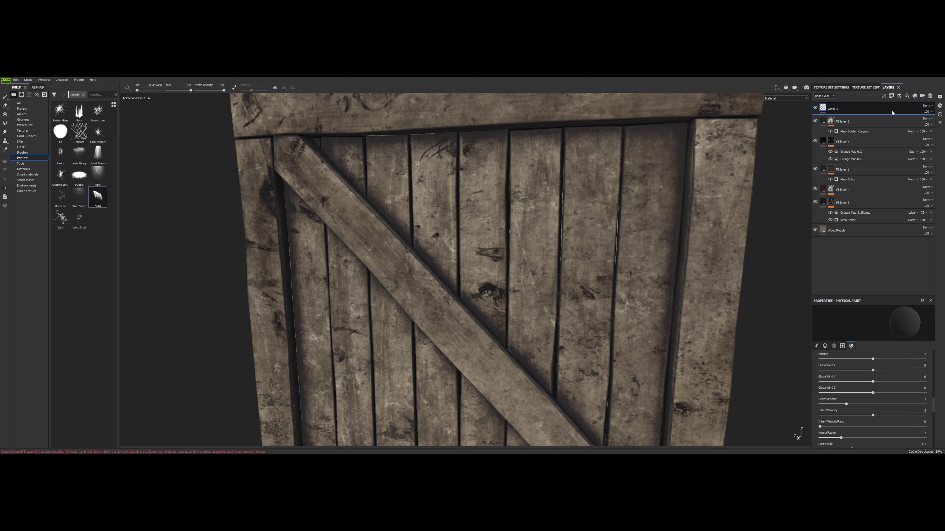
# Open the shader settings and set the shader quality to High (64 spp)
pyautogui.click(940, 105)
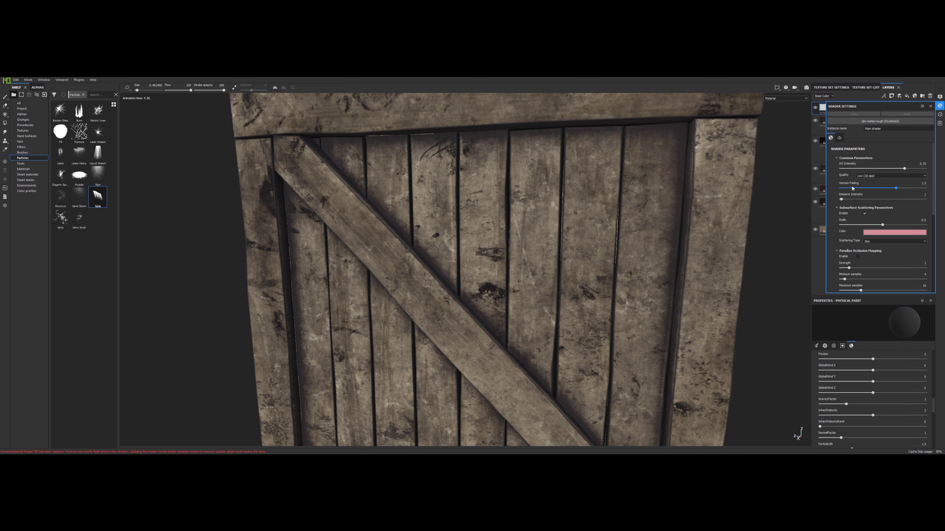
pyautogui.click(869, 177)
pyautogui.click(872, 191)
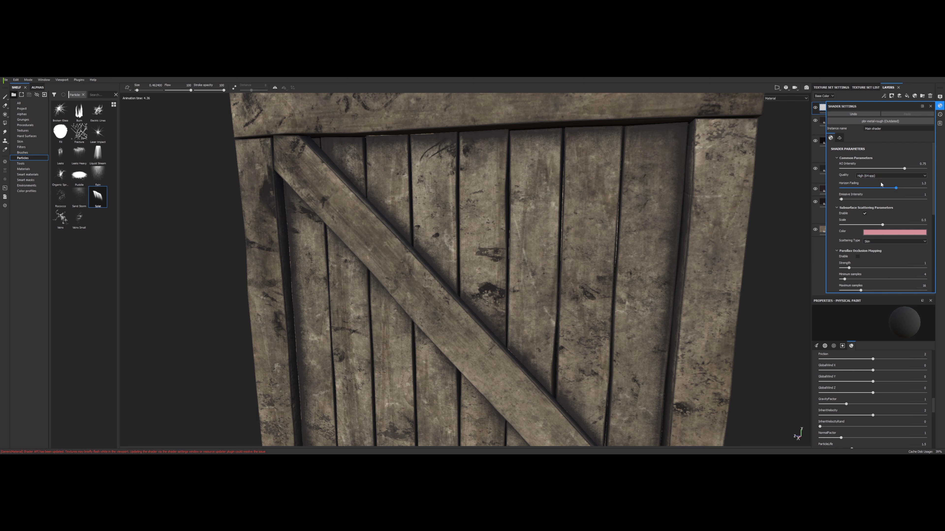
# Change the shader's tessellation subdivision mode to Edge Length
pyautogui.scroll(-3, 880, 191)
pyautogui.scroll(-4, 881, 194)
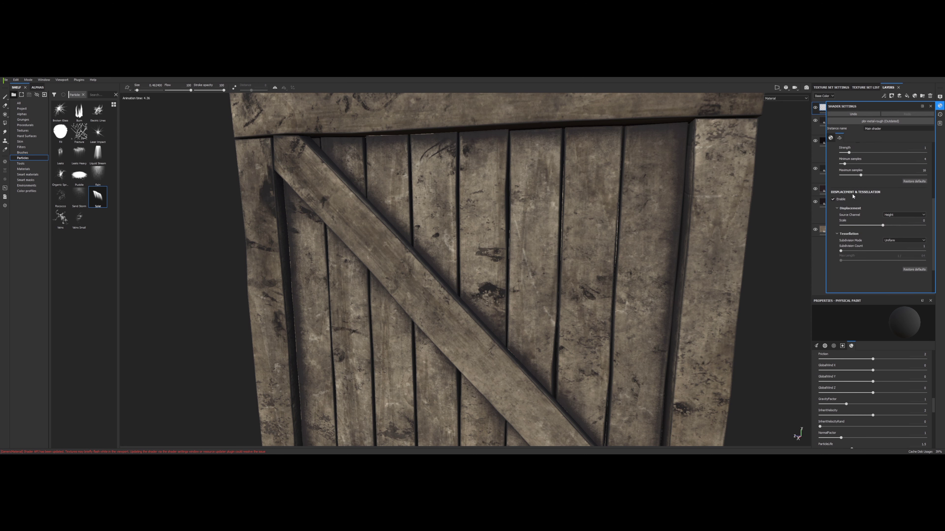
pyautogui.click(893, 241)
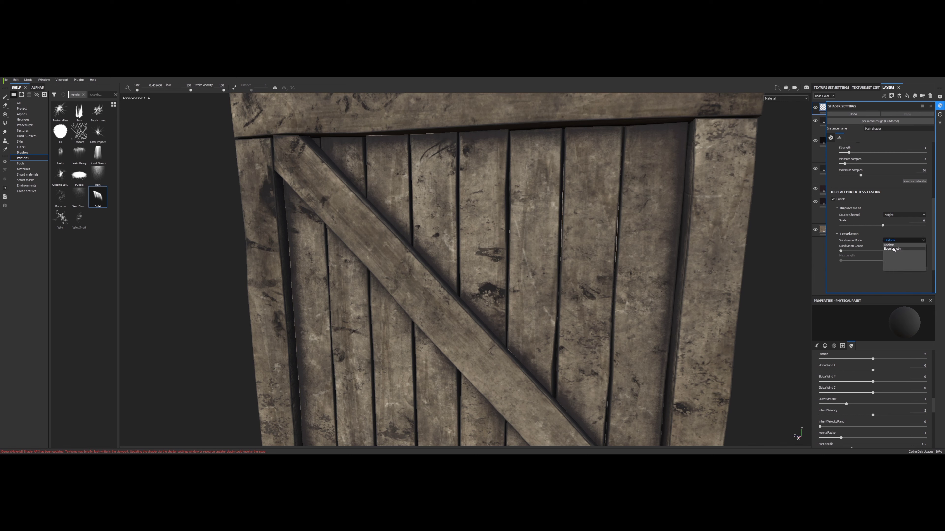
pyautogui.click(893, 249)
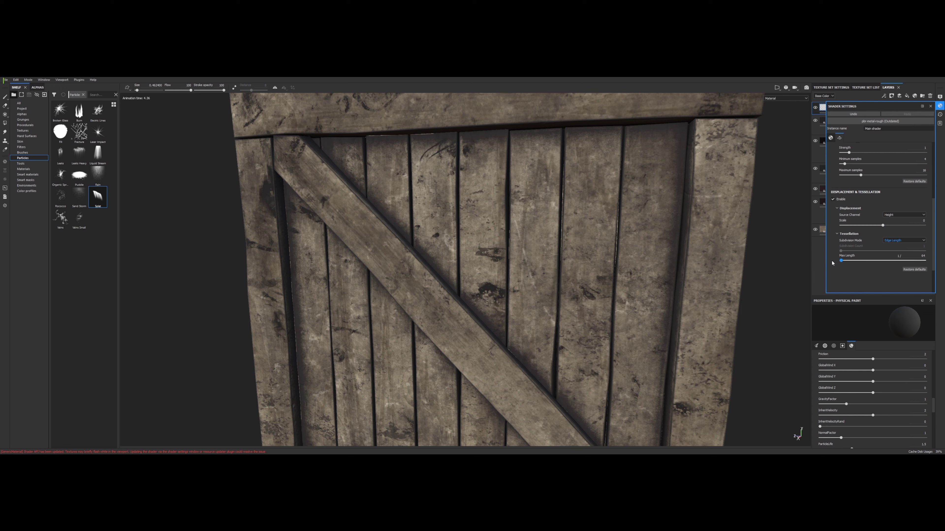
# Set the height displacement scale to 0.02 while checking the planks' relief, and close the shader settings
pyautogui.click(884, 227)
pyautogui.moveTo(886, 228)
pyautogui.mouseDown()
pyautogui.moveTo(935, 229)
pyautogui.moveTo(874, 236)
pyautogui.moveTo(885, 237)
pyautogui.mouseUp()
pyautogui.keyDown('alt'); pyautogui.moveTo(597, 263); pyautogui.dragTo(565, 272, button='right'); pyautogui.keyUp('alt')
pyautogui.keyDown('alt'); pyautogui.moveTo(564, 271); pyautogui.dragTo(593, 276); pyautogui.keyUp('alt')
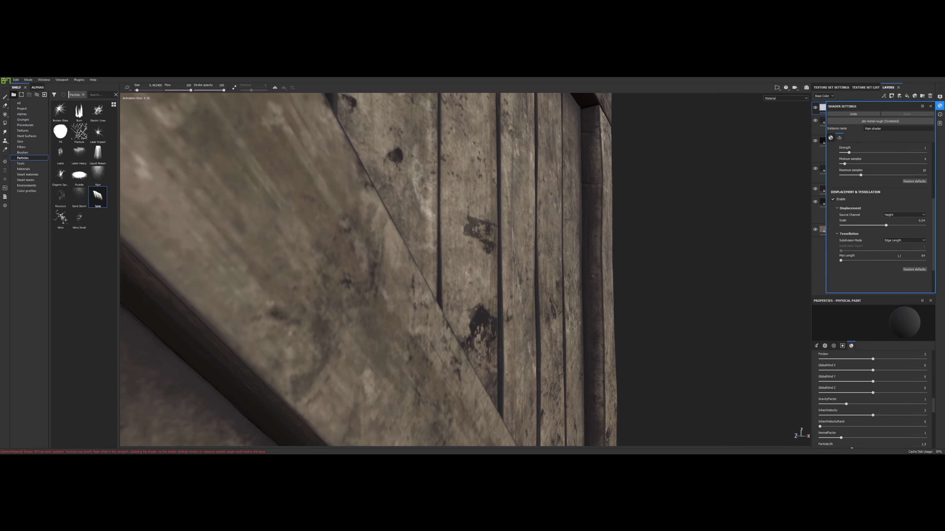
pyautogui.moveTo(887, 228); pyautogui.dragTo(882, 229)
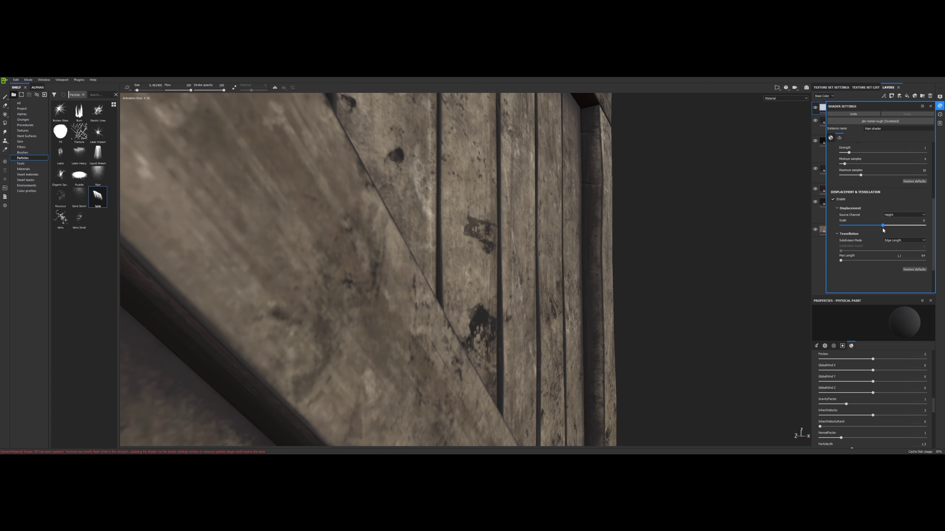
pyautogui.moveTo(883, 230); pyautogui.dragTo(884, 230)
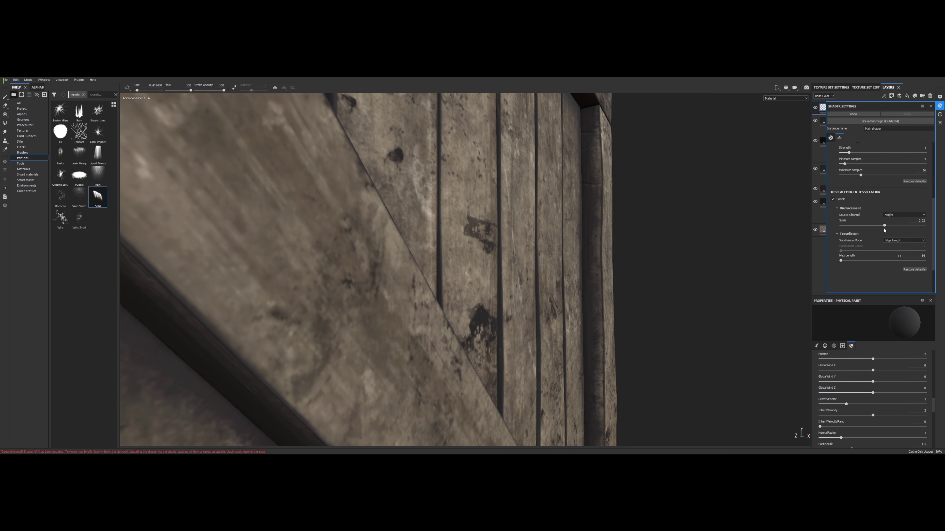
pyautogui.keyDown('alt'); pyautogui.moveTo(716, 222); pyautogui.dragTo(630, 235); pyautogui.keyUp('alt')
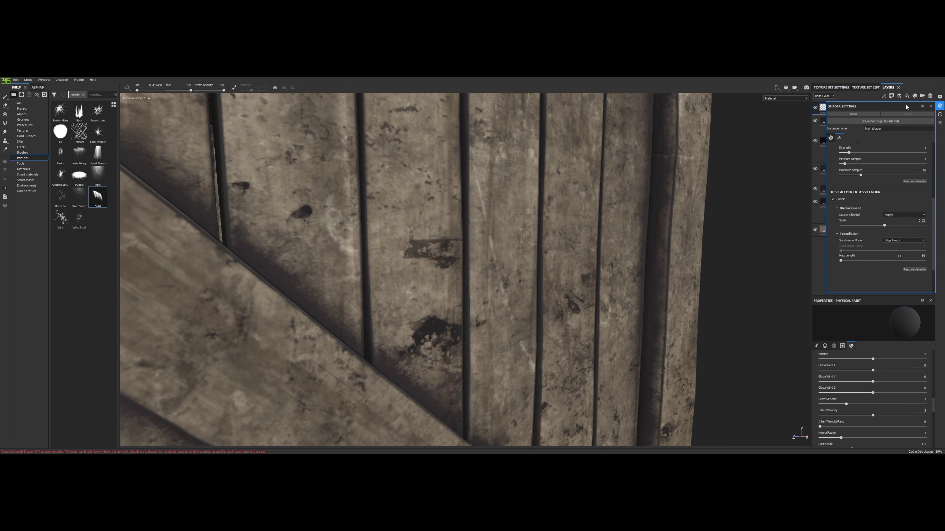
pyautogui.click(930, 106)
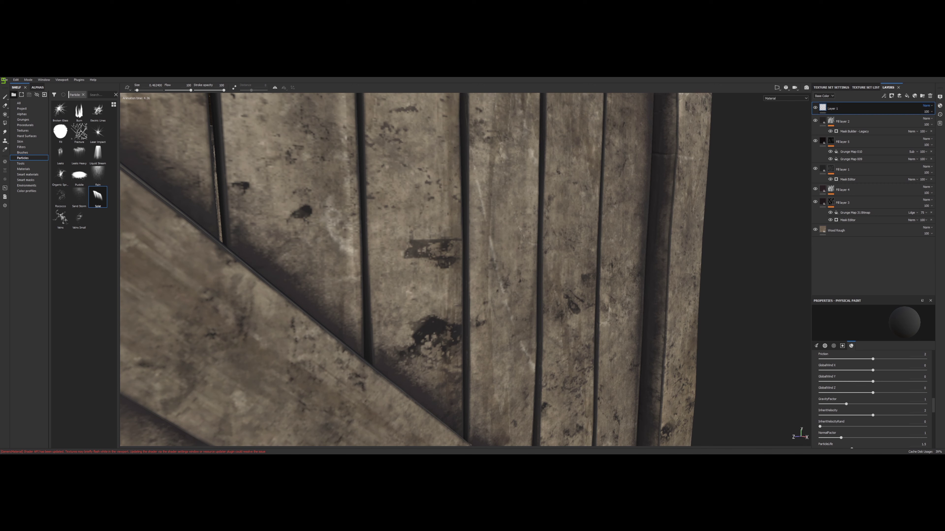
# Enable the normal channel on the Wood Rough base layer and inspect the relief on the planks
pyautogui.click(822, 232)
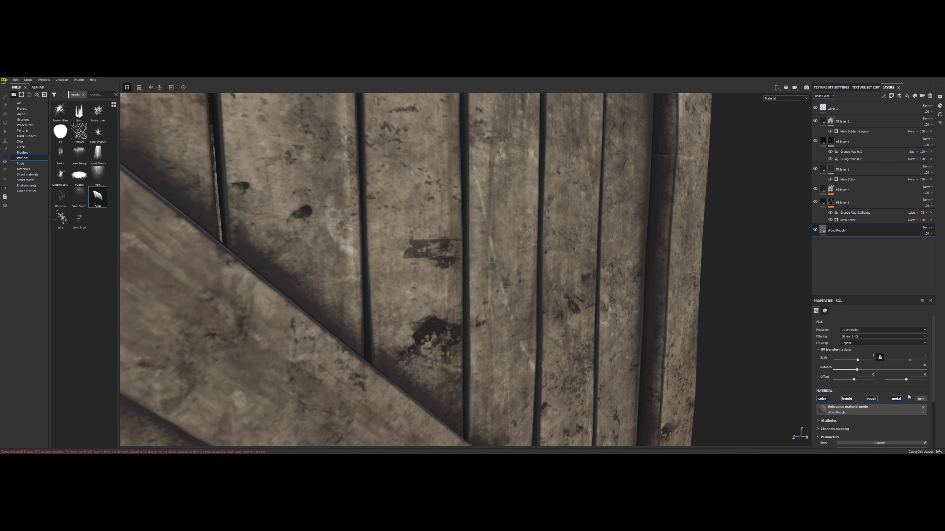
pyautogui.click(920, 399)
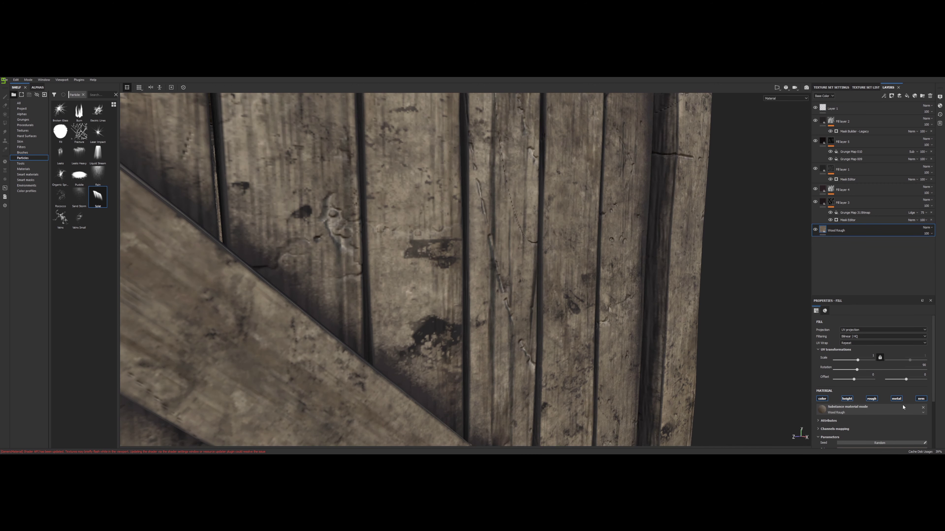
pyautogui.keyDown('alt'); pyautogui.moveTo(537, 305); pyautogui.dragTo(616, 290); pyautogui.keyUp('alt')
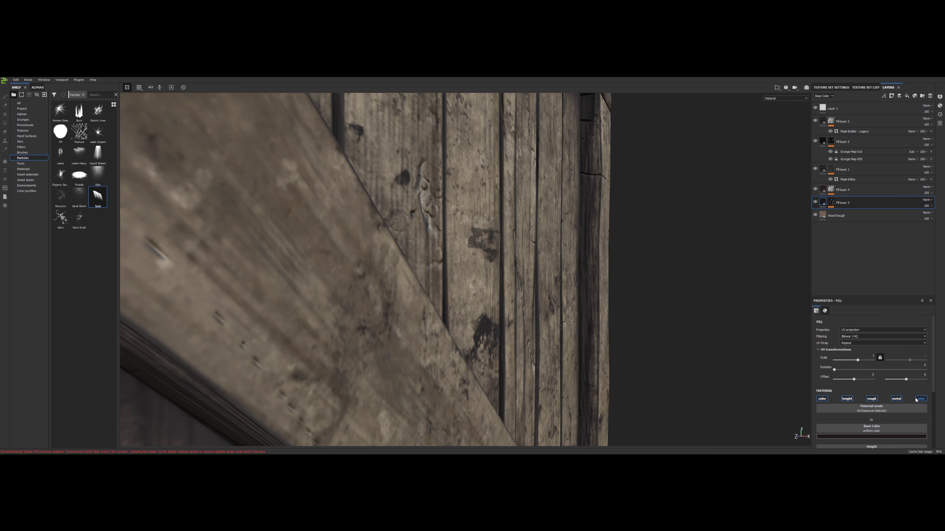
# Review the material settings of the fill layers, and select the Wood Rough base layer to check its channels and parameters
pyautogui.scroll(-5, 876, 365)
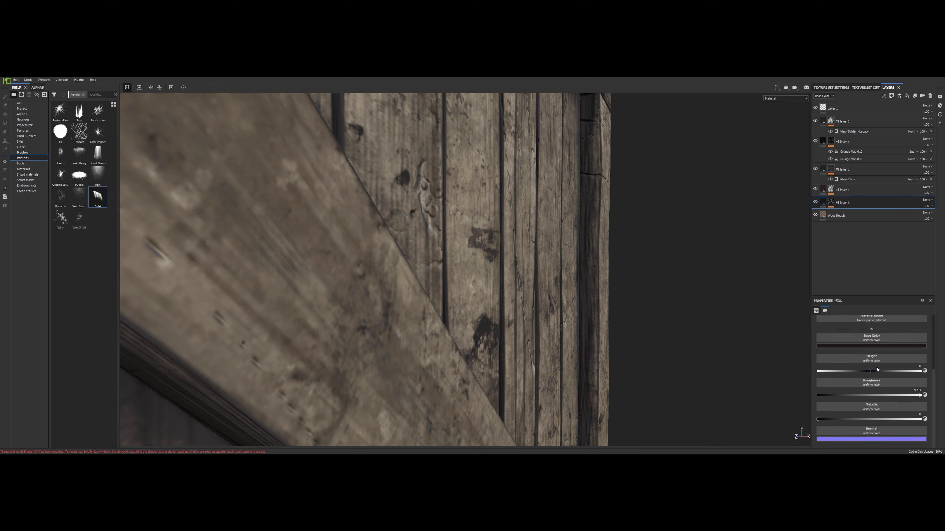
pyautogui.scroll(5, 876, 370)
pyautogui.click(823, 191)
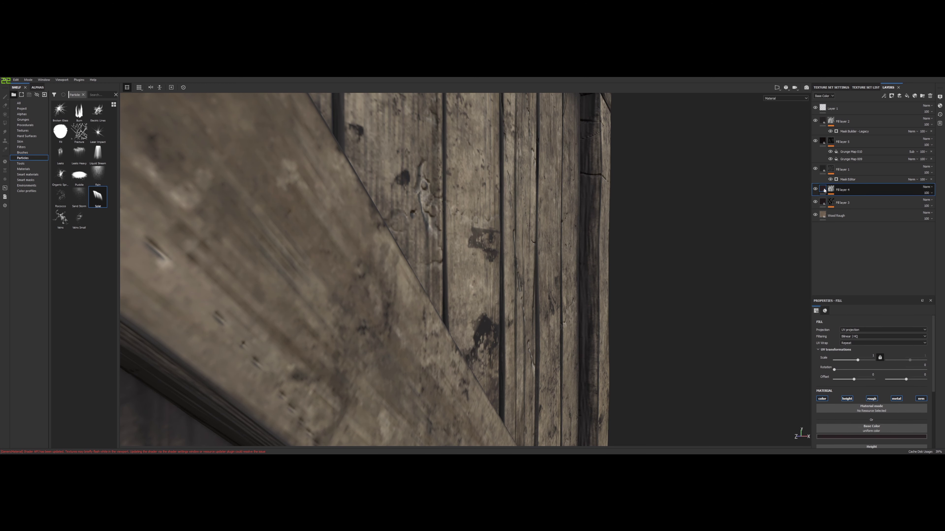
pyautogui.click(823, 170)
pyautogui.click(828, 143)
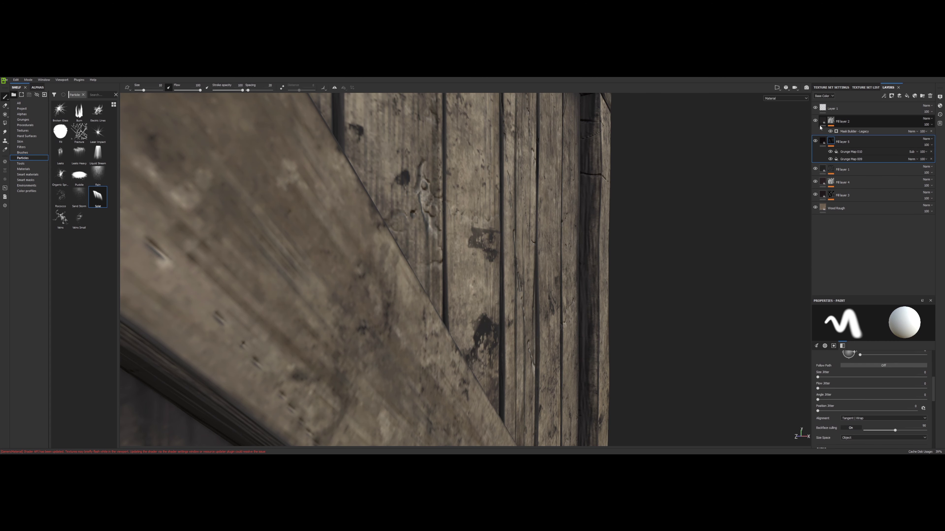
pyautogui.click(822, 121)
pyautogui.click(822, 200)
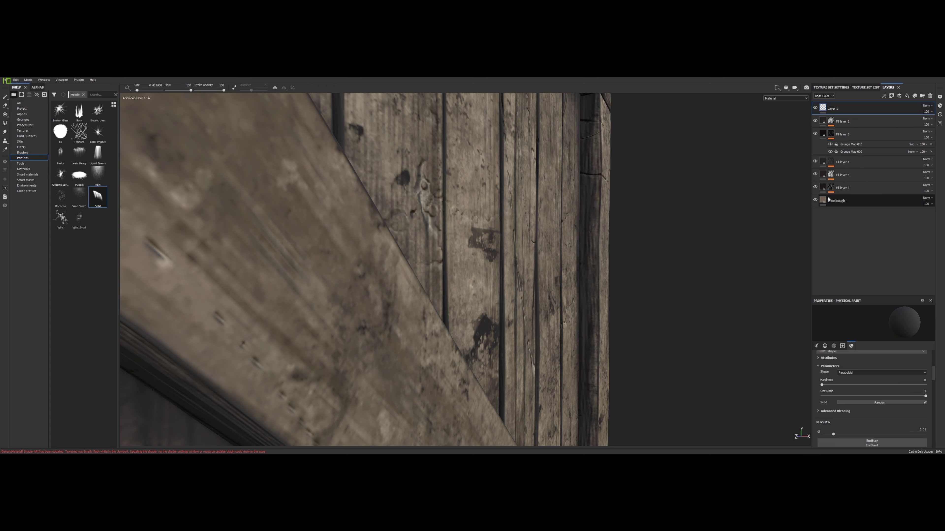
pyautogui.keyDown('alt'); pyautogui.moveTo(681, 253); pyautogui.dragTo(454, 244); pyautogui.keyUp('alt')
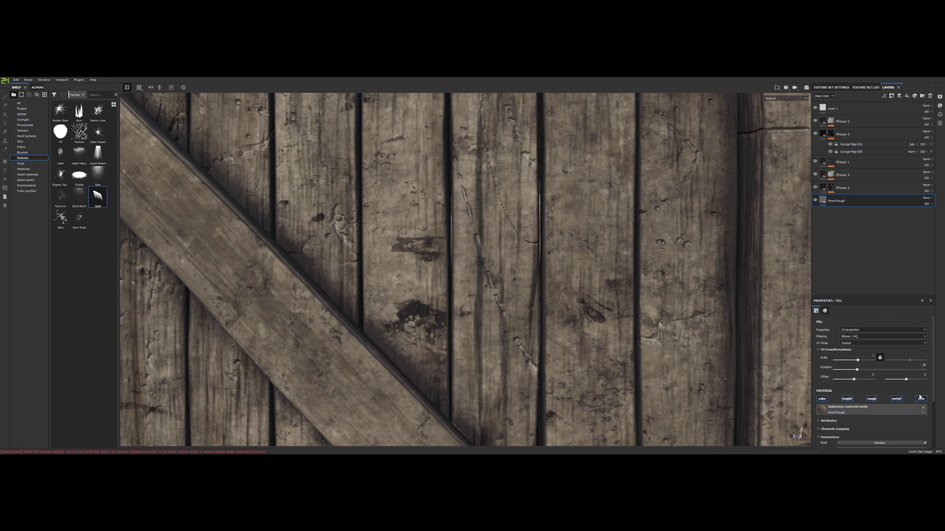
pyautogui.scroll(-3, 920, 397)
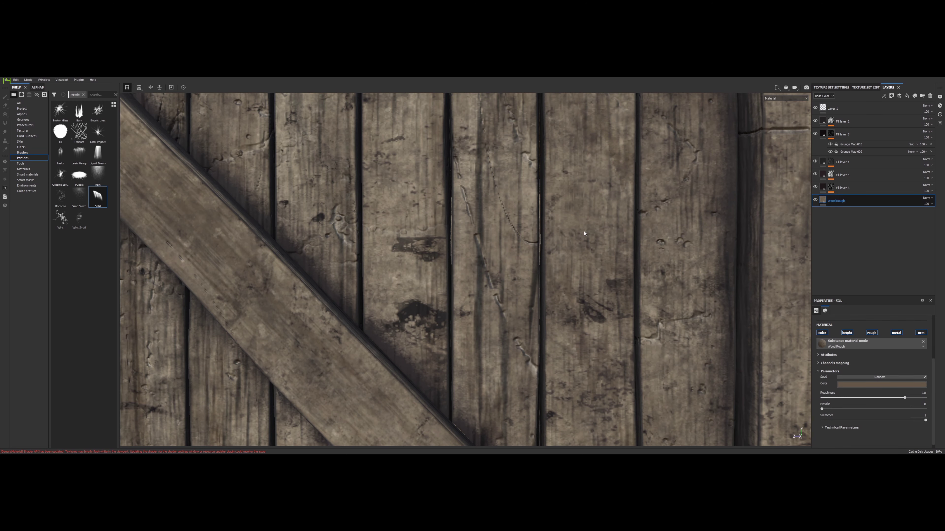
# Examine the wood relief on the crate's side planks, diagonal brace and upper frame corner from several angles and distances
pyautogui.scroll(-6, 536, 242)
pyautogui.keyDown('alt'); pyautogui.moveTo(537, 247); pyautogui.dragTo(578, 276); pyautogui.keyUp('alt')
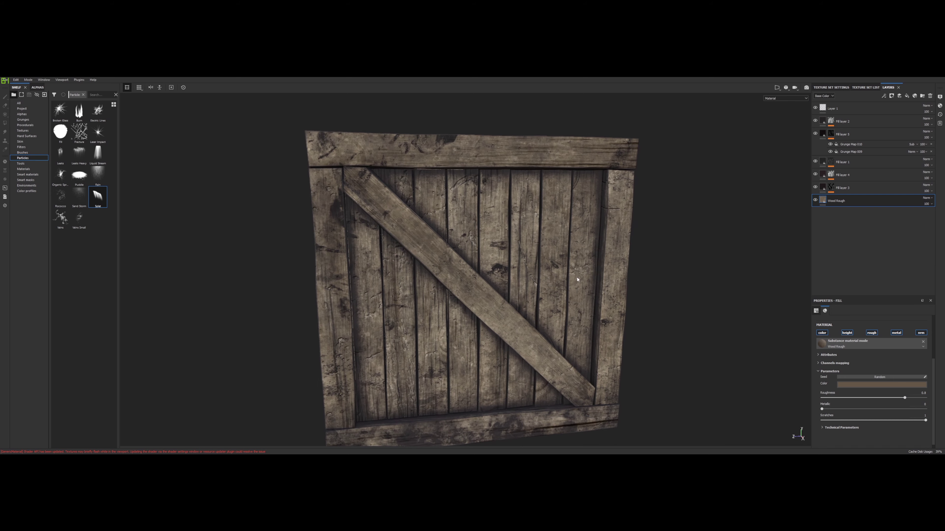
pyautogui.keyDown('alt'); pyautogui.moveTo(495, 251); pyautogui.dragTo(580, 235, button='middle'); pyautogui.keyUp('alt')
pyautogui.keyDown('alt'); pyautogui.moveTo(578, 232); pyautogui.dragTo(416, 240); pyautogui.keyUp('alt')
pyautogui.keyDown('alt'); pyautogui.moveTo(647, 249); pyautogui.dragTo(582, 256); pyautogui.keyUp('alt')
pyautogui.scroll(-5, 574, 258)
pyautogui.scroll(6, 582, 256)
pyautogui.scroll(8, 580, 259)
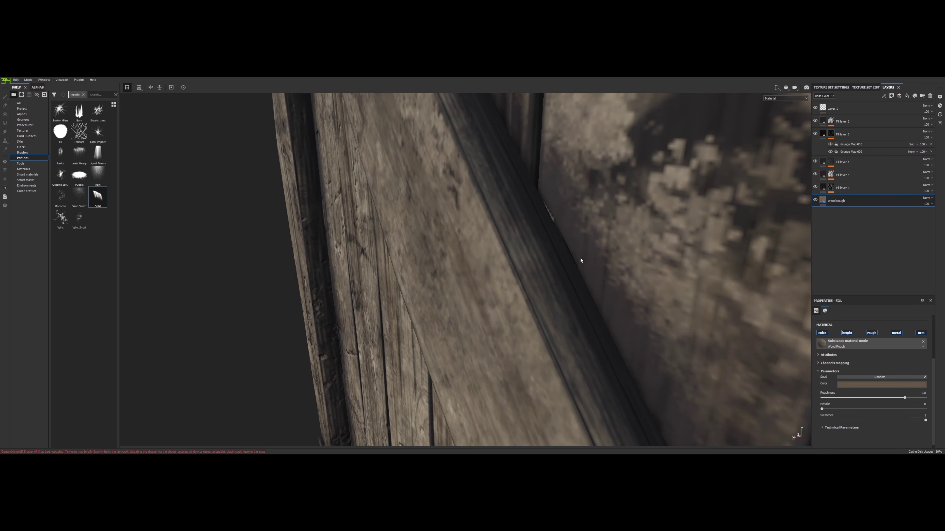
pyautogui.keyDown('alt'); pyautogui.moveTo(657, 236); pyautogui.dragTo(622, 299); pyautogui.keyUp('alt')
pyautogui.scroll(-6, 547, 254)
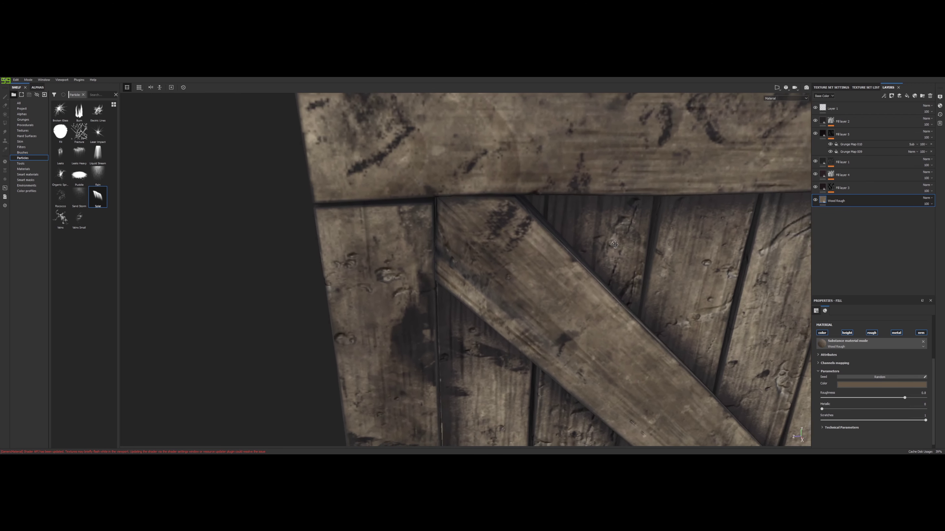
pyautogui.keyDown('alt'); pyautogui.moveTo(652, 242); pyautogui.dragTo(570, 218, button='middle'); pyautogui.keyUp('alt')
pyautogui.scroll(-5, 571, 218)
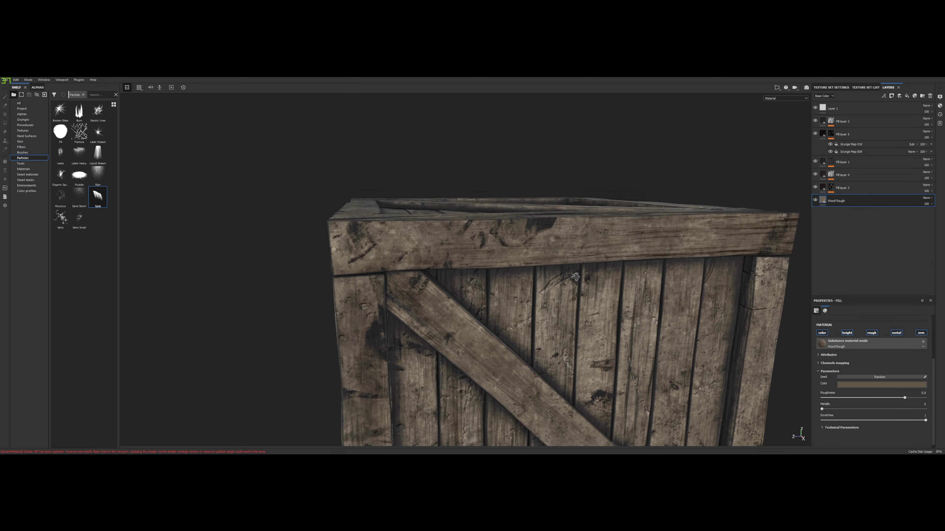
# Examine the relief and dirt on the crate's top planks and surrounding frame boards up close
pyautogui.keyDown('alt'); pyautogui.moveTo(575, 277); pyautogui.dragTo(527, 226); pyautogui.keyUp('alt')
pyautogui.keyDown('alt'); pyautogui.moveTo(527, 226); pyautogui.dragTo(548, 267, button='middle'); pyautogui.keyUp('alt')
pyautogui.scroll(7, 548, 267)
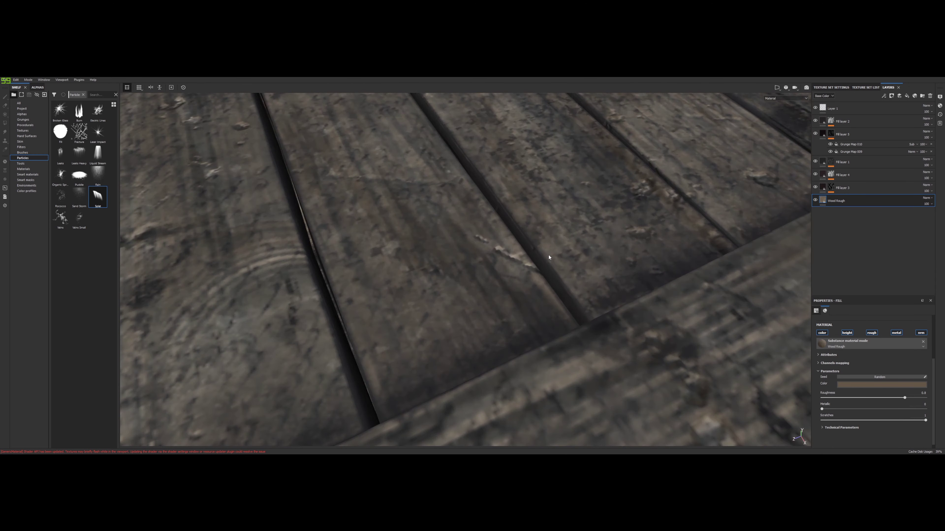
pyautogui.keyDown('alt'); pyautogui.moveTo(549, 257); pyautogui.dragTo(391, 212); pyautogui.keyUp('alt')
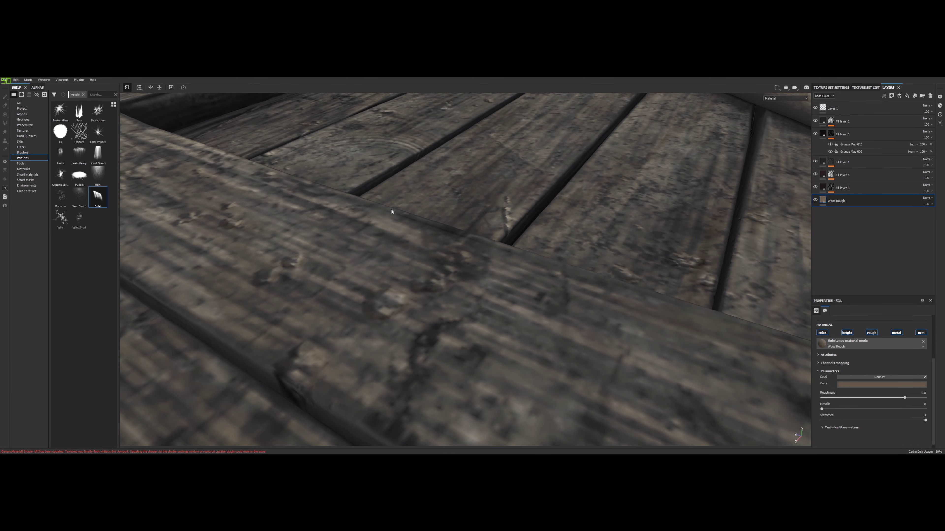
pyautogui.scroll(-7, 463, 205)
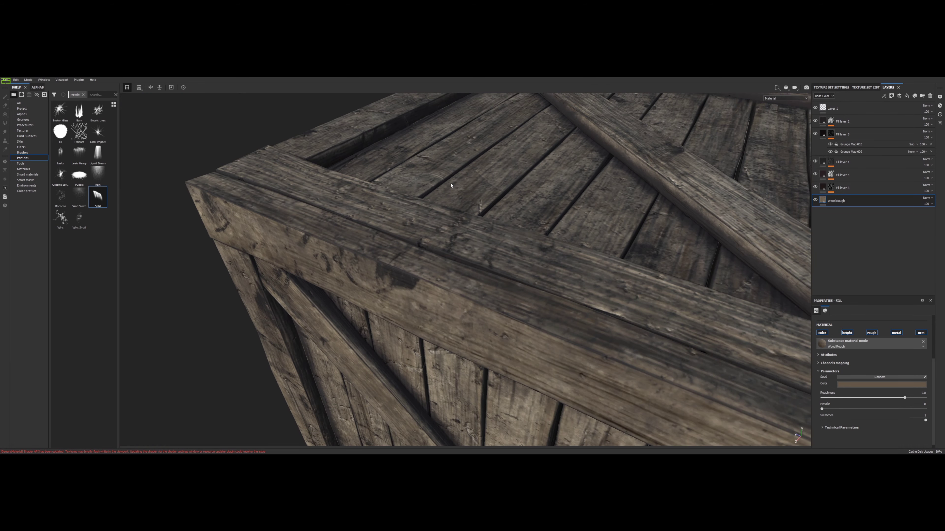
pyautogui.keyDown('alt'); pyautogui.moveTo(449, 185); pyautogui.dragTo(496, 220); pyautogui.keyUp('alt')
# Examine the whole textured crate from a distance, comparing its front and adjacent side faces
pyautogui.scroll(-4, 497, 220)
pyautogui.keyDown('alt'); pyautogui.moveTo(593, 231); pyautogui.dragTo(598, 236); pyautogui.keyUp('alt')
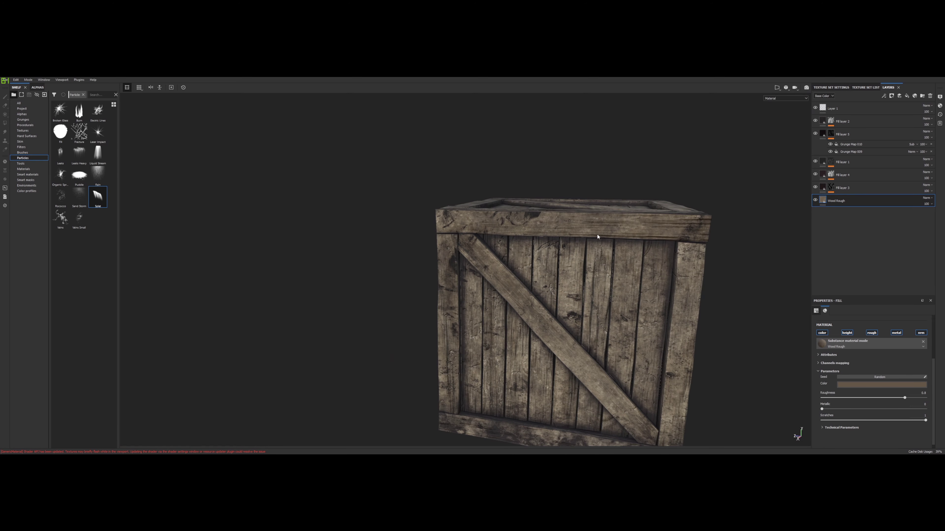
pyautogui.keyDown('alt'); pyautogui.moveTo(628, 255); pyautogui.dragTo(538, 205, button='middle'); pyautogui.keyUp('alt')
pyautogui.scroll(-5, 550, 229)
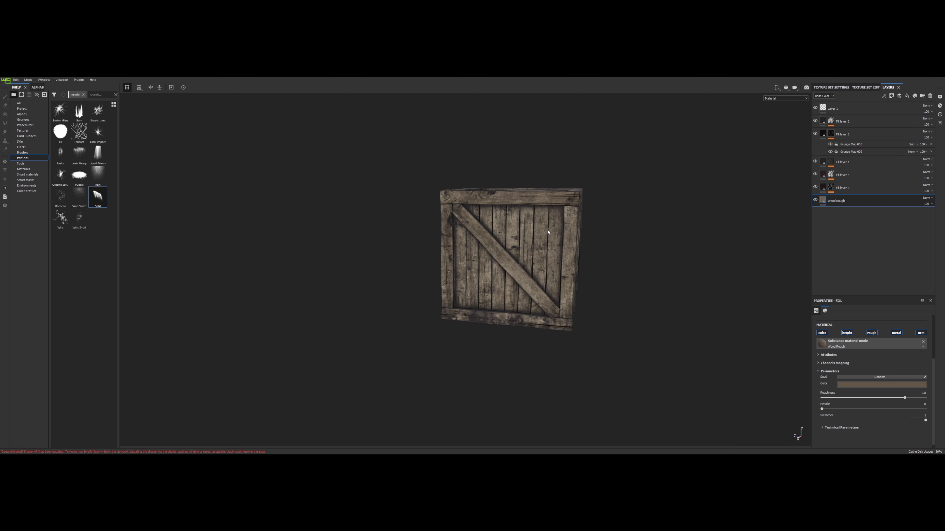
pyautogui.keyDown('alt'); pyautogui.moveTo(548, 229); pyautogui.dragTo(482, 224); pyautogui.keyUp('alt')
pyautogui.keyDown('alt'); pyautogui.moveTo(541, 224); pyautogui.dragTo(606, 208); pyautogui.keyUp('alt')
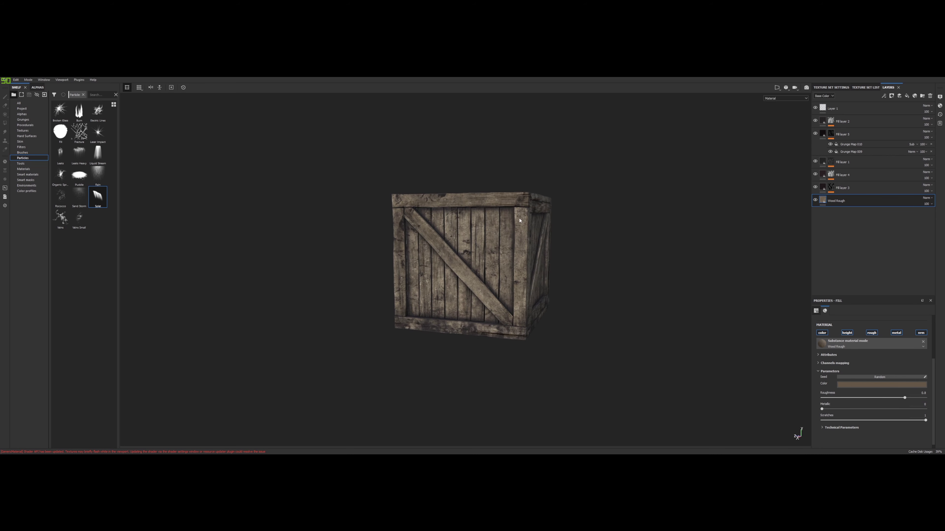
pyautogui.keyDown('alt'); pyautogui.moveTo(433, 226); pyautogui.dragTo(442, 229); pyautogui.keyUp('alt')
pyautogui.scroll(4, 407, 212)
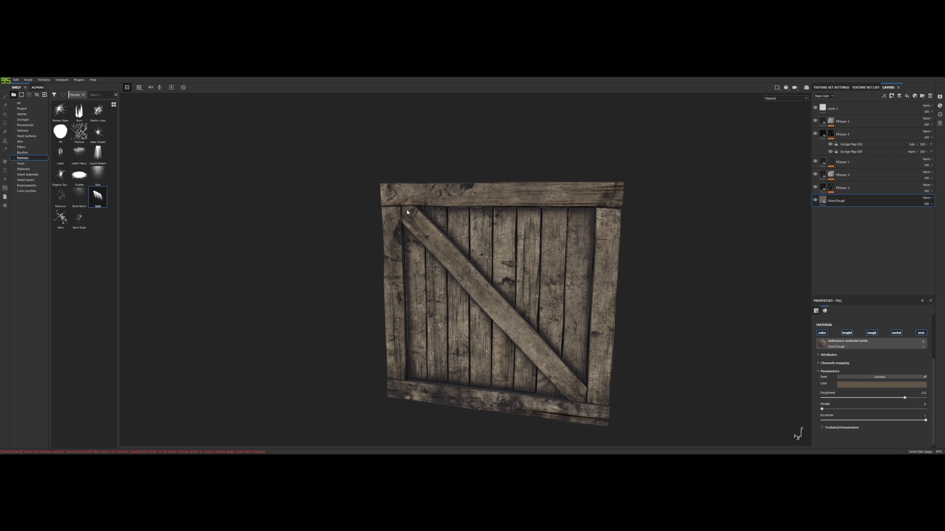